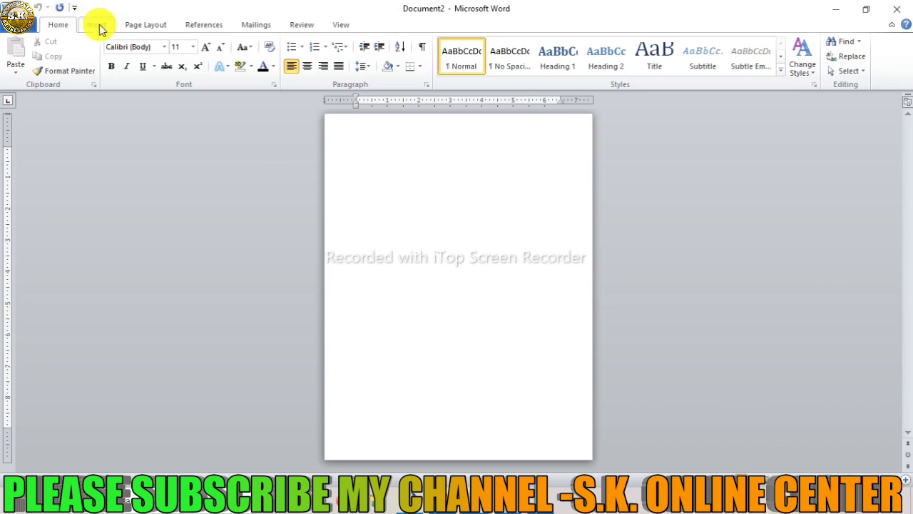
# Set the blank page to A5 paper size in landscape orientation.
pyautogui.click(99, 25)
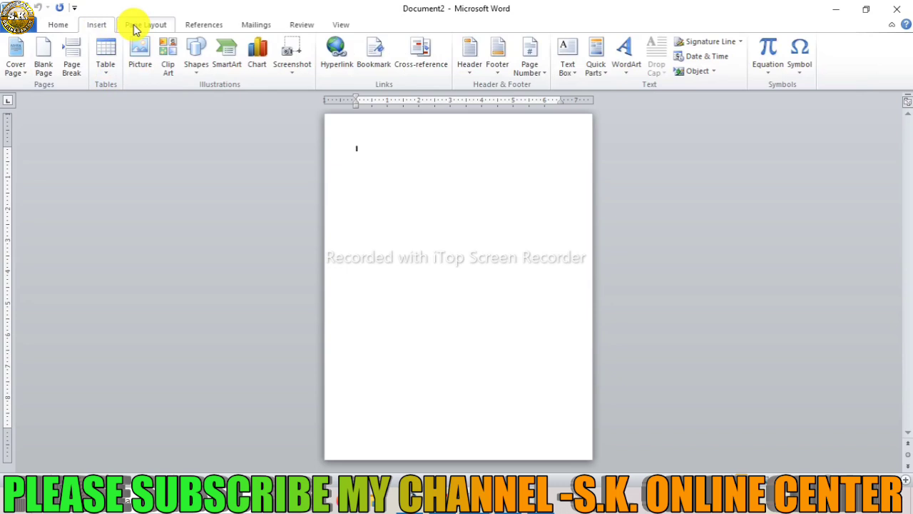
pyautogui.click(135, 27)
pyautogui.click(170, 57)
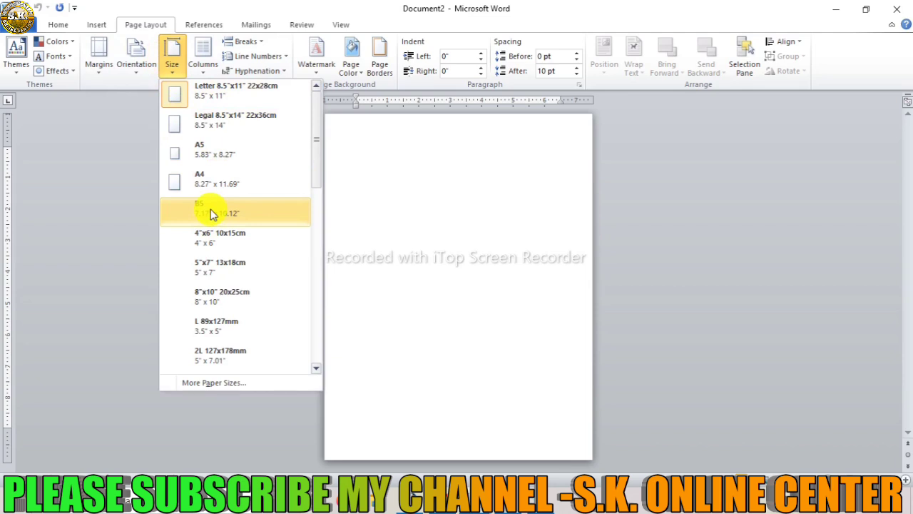
pyautogui.click(206, 155)
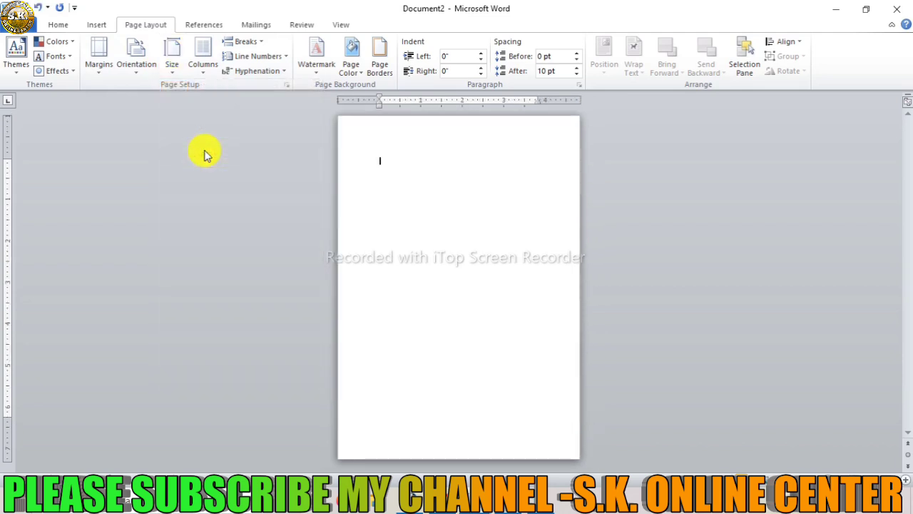
pyautogui.click(141, 68)
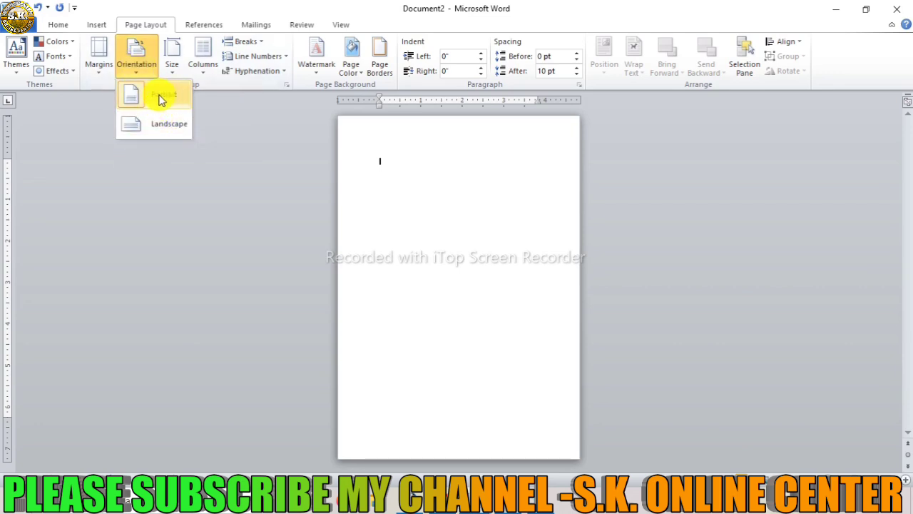
pyautogui.click(163, 138)
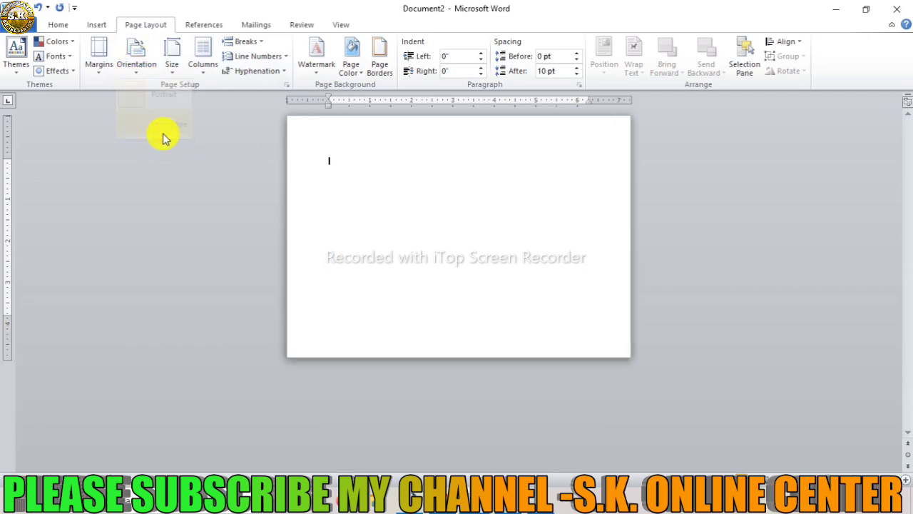
# Apply Narrow 0.5-inch margins and a Black, Text 1 page background.
pyautogui.click(102, 74)
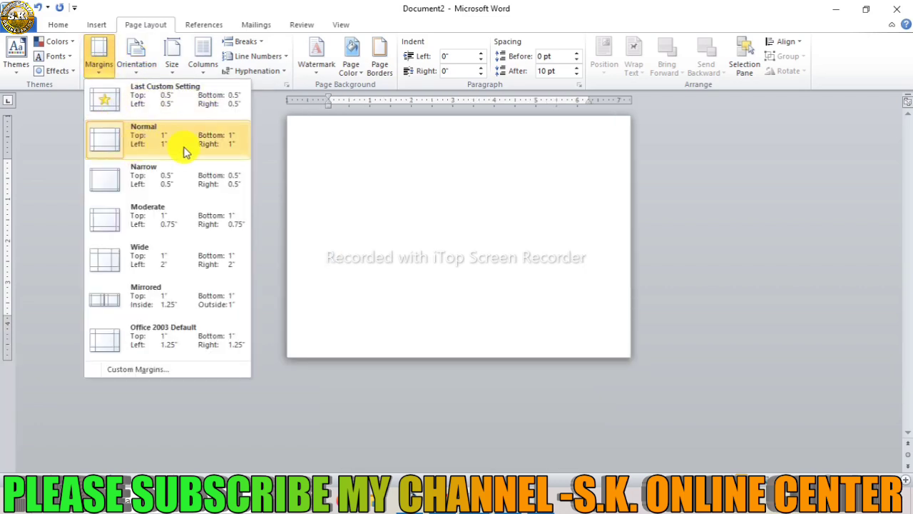
pyautogui.click(160, 182)
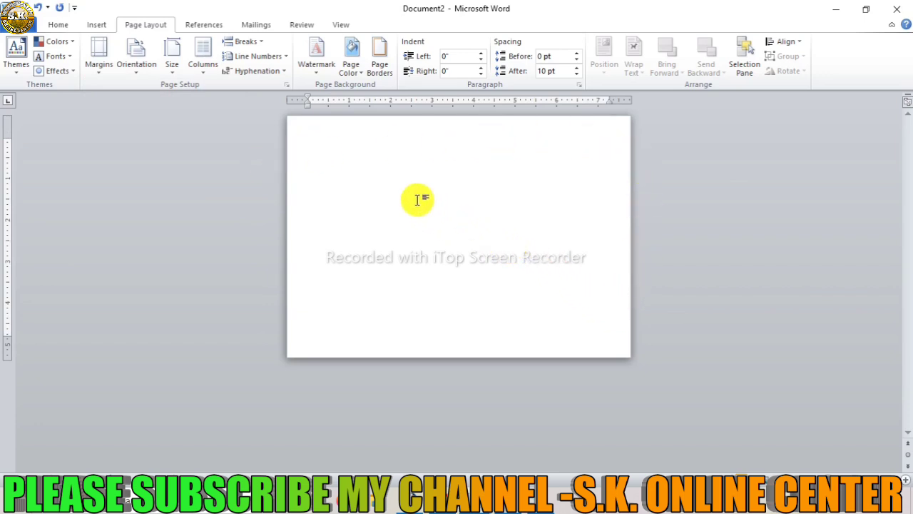
pyautogui.click(351, 67)
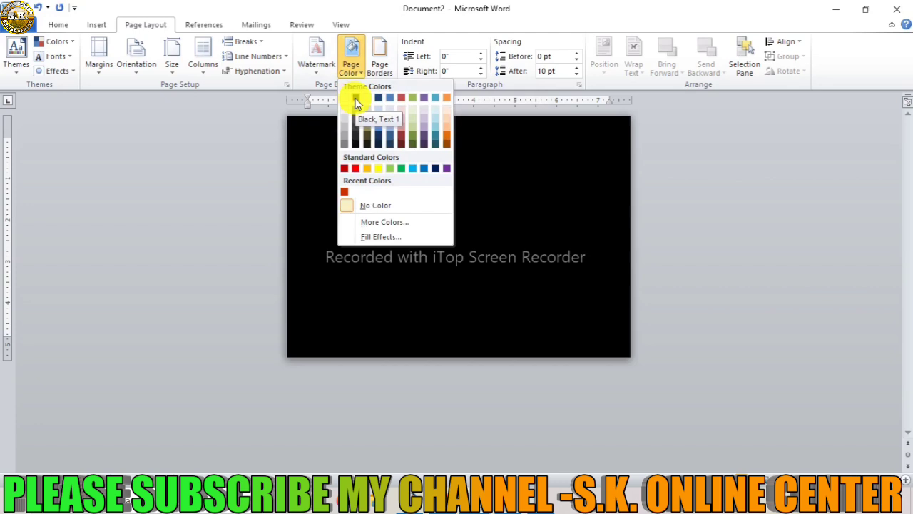
pyautogui.click(356, 103)
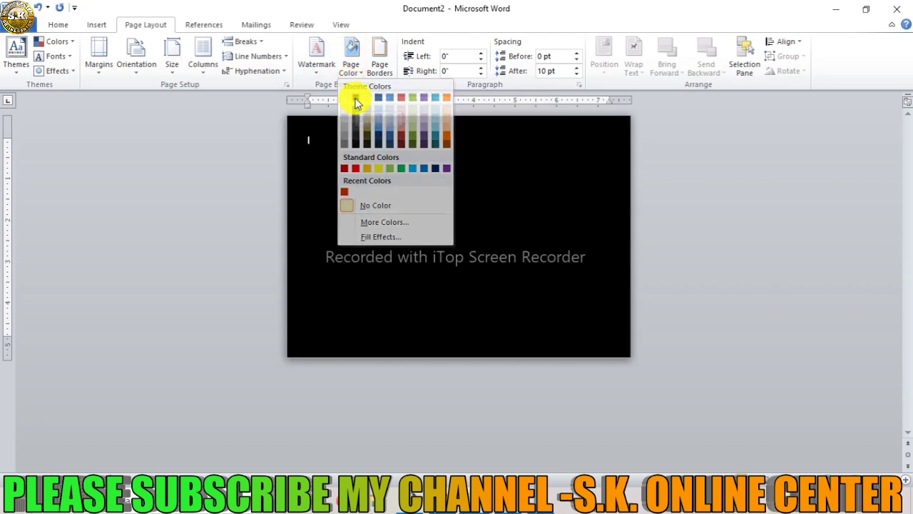
# Draw a rectangle covering the whole page.
pyautogui.click(97, 24)
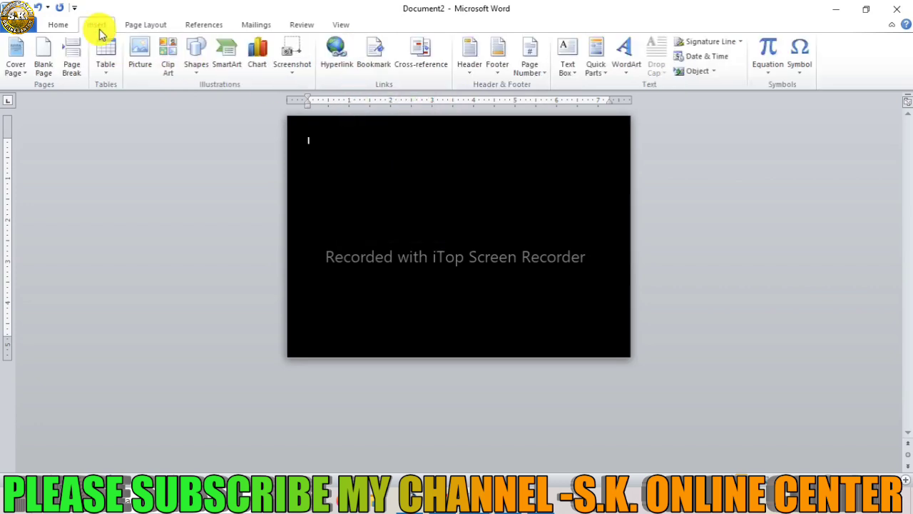
pyautogui.click(196, 65)
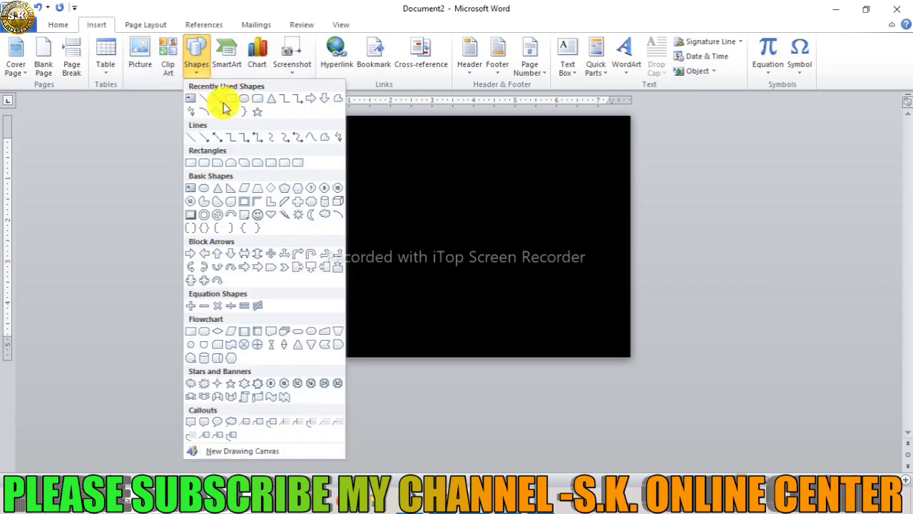
pyautogui.click(234, 104)
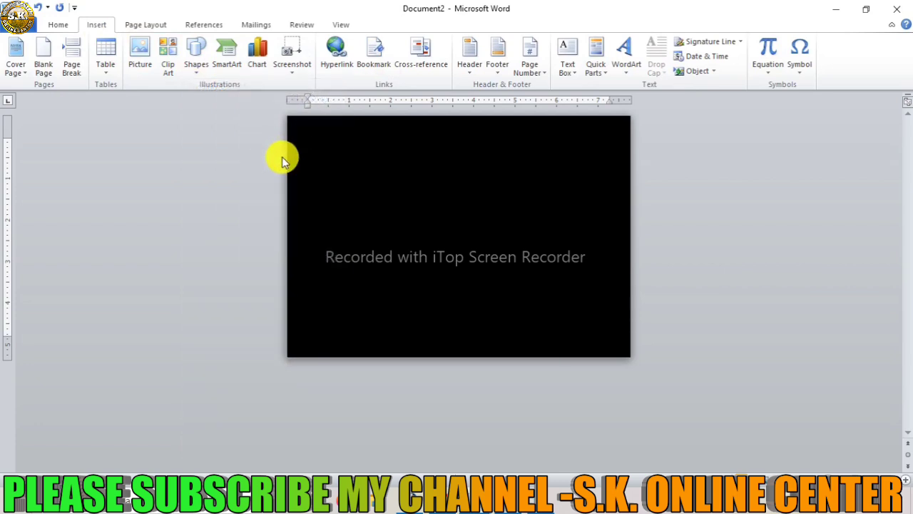
pyautogui.scroll(3, 282, 160)
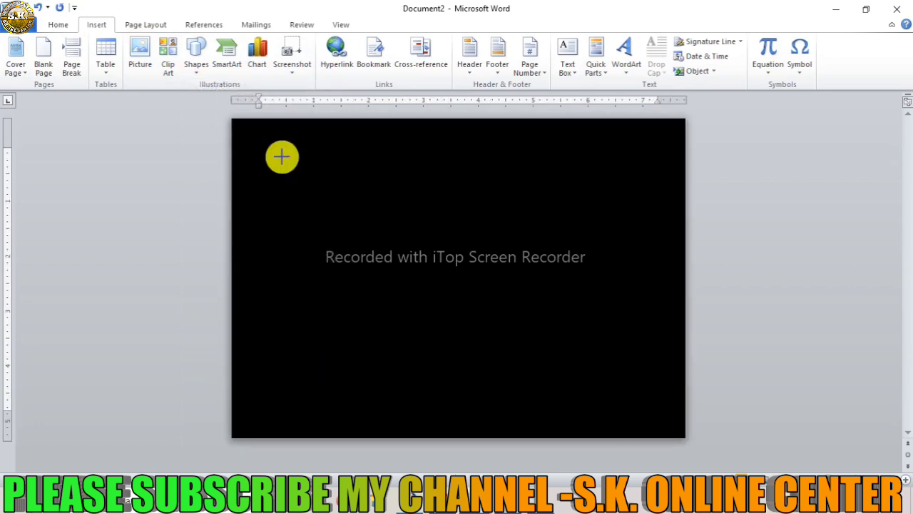
pyautogui.scroll(1, 282, 157)
pyautogui.scroll(-1, 281, 157)
pyautogui.moveTo(236, 126)
pyautogui.mouseDown()
pyautogui.moveTo(668, 437)
pyautogui.moveTo(679, 433)
pyautogui.mouseUp()
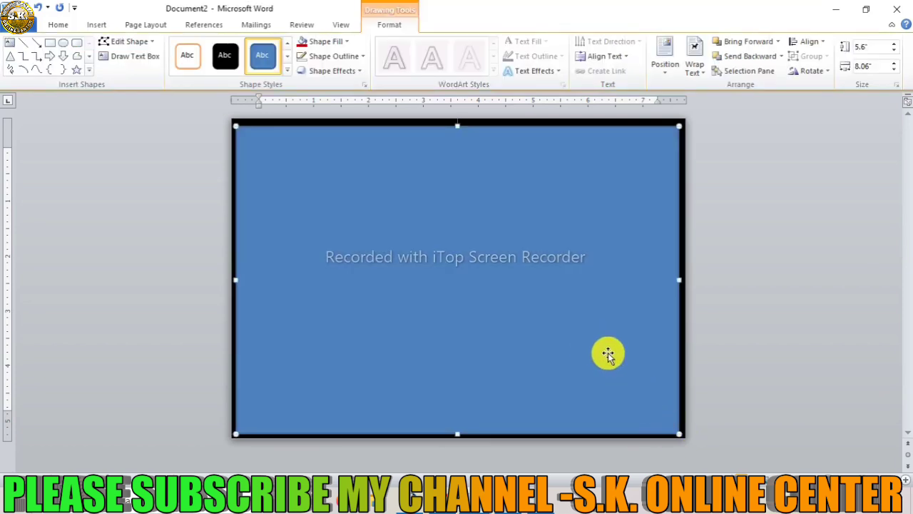
# Give the rectangle No Fill and a 3 pt orange outline.
pyautogui.click(334, 41)
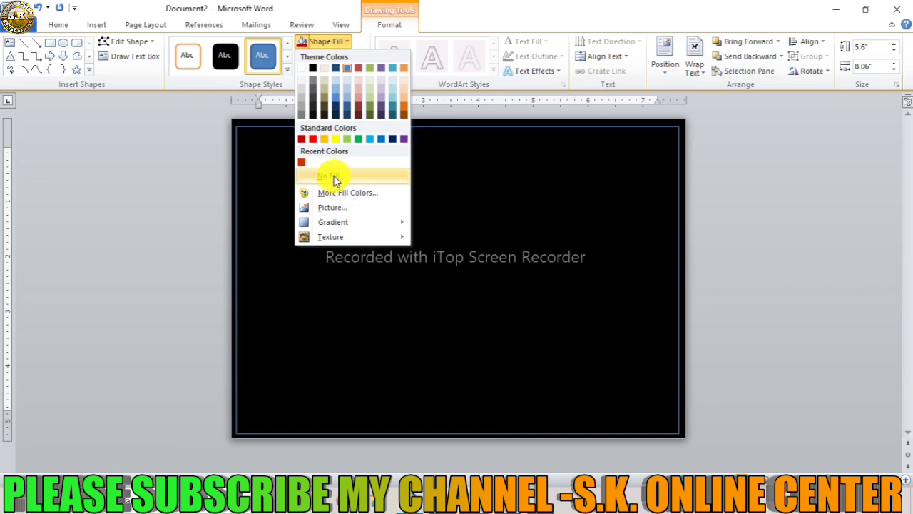
pyautogui.click(335, 178)
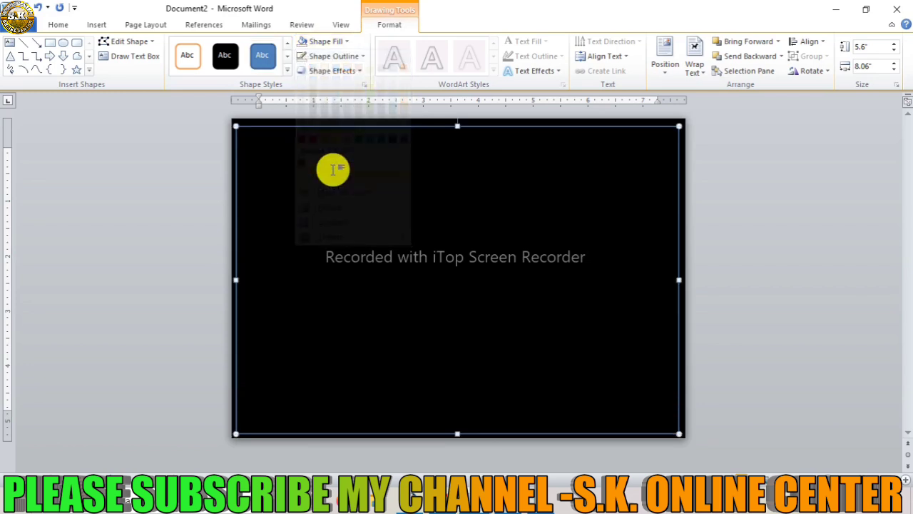
pyautogui.click(332, 57)
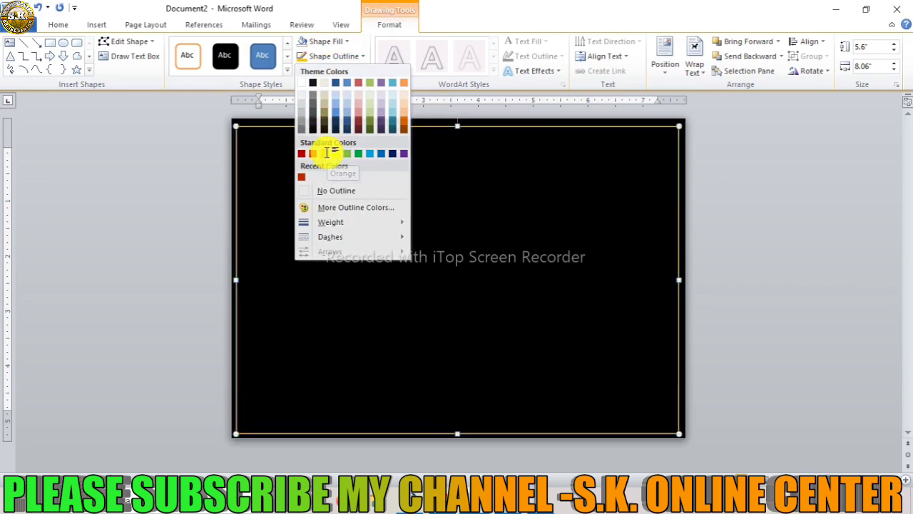
pyautogui.click(328, 155)
pyautogui.click(327, 58)
pyautogui.moveTo(330, 222)
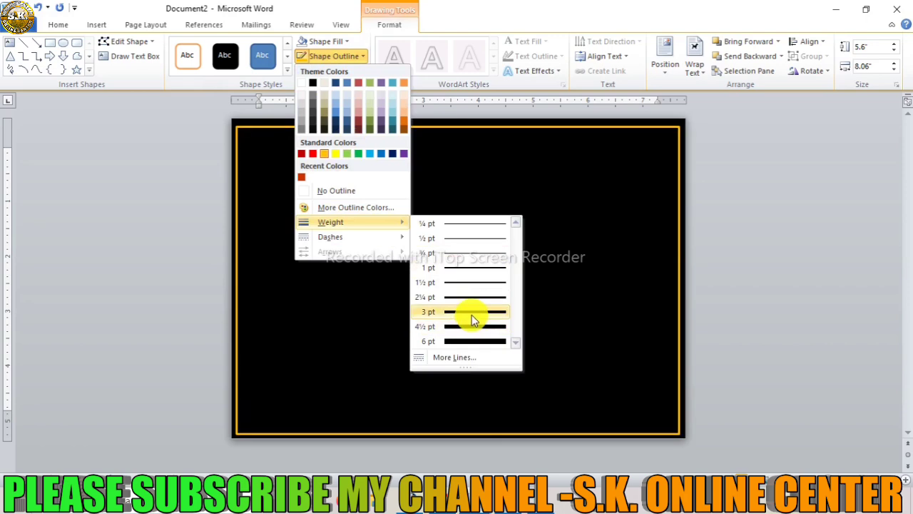
pyautogui.click(471, 314)
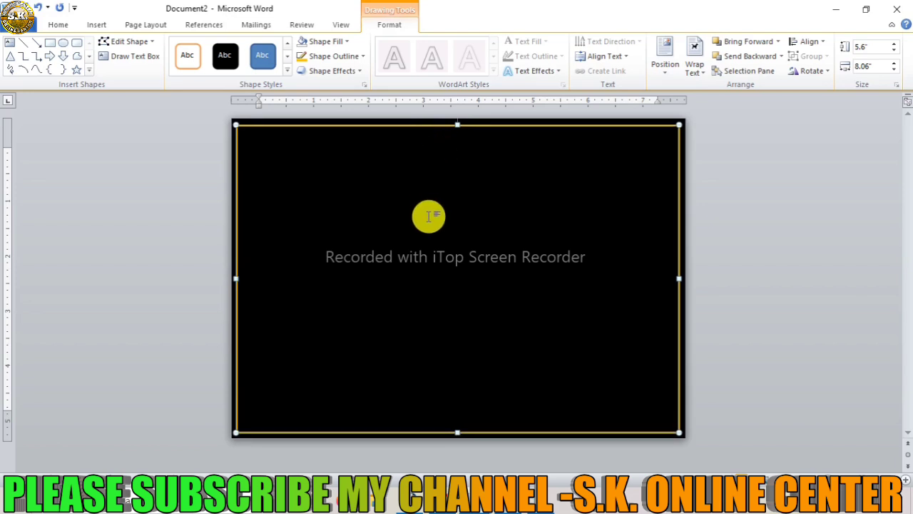
pyautogui.keyDown('ctrl'); pyautogui.scroll(3, 429, 217); pyautogui.keyUp('ctrl')
pyautogui.keyDown('ctrl'); pyautogui.scroll(4, 429, 218); pyautogui.keyUp('ctrl')
pyautogui.keyDown('ctrl'); pyautogui.scroll(3, 429, 218); pyautogui.keyUp('ctrl')
pyautogui.keyDown('ctrl'); pyautogui.scroll(-5, 429, 217); pyautogui.keyUp('ctrl')
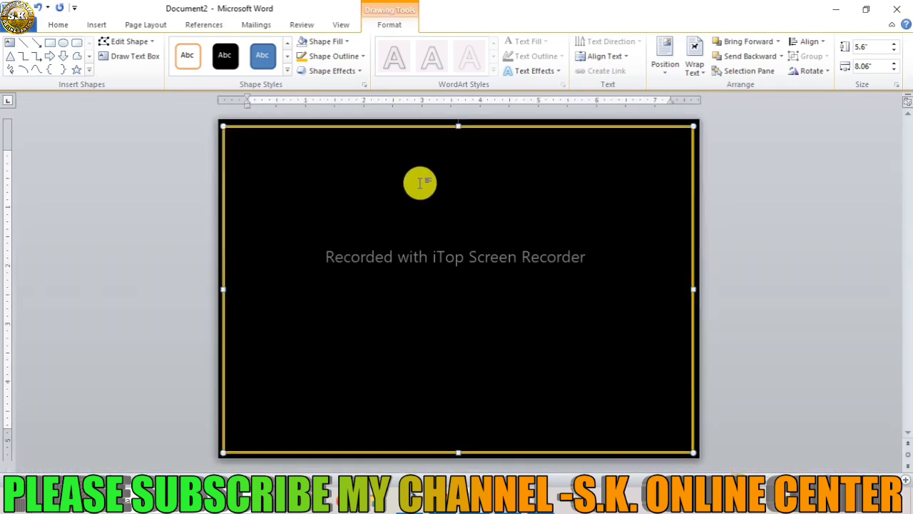
pyautogui.keyDown('ctrl'); pyautogui.scroll(5, 421, 181); pyautogui.keyUp('ctrl')
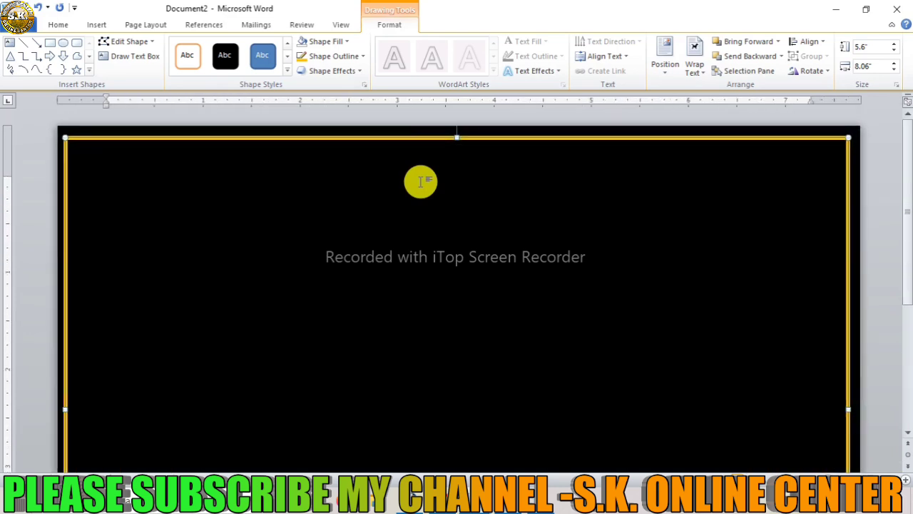
pyautogui.keyDown('ctrl'); pyautogui.scroll(-2, 421, 181); pyautogui.keyUp('ctrl')
pyautogui.click(388, 303)
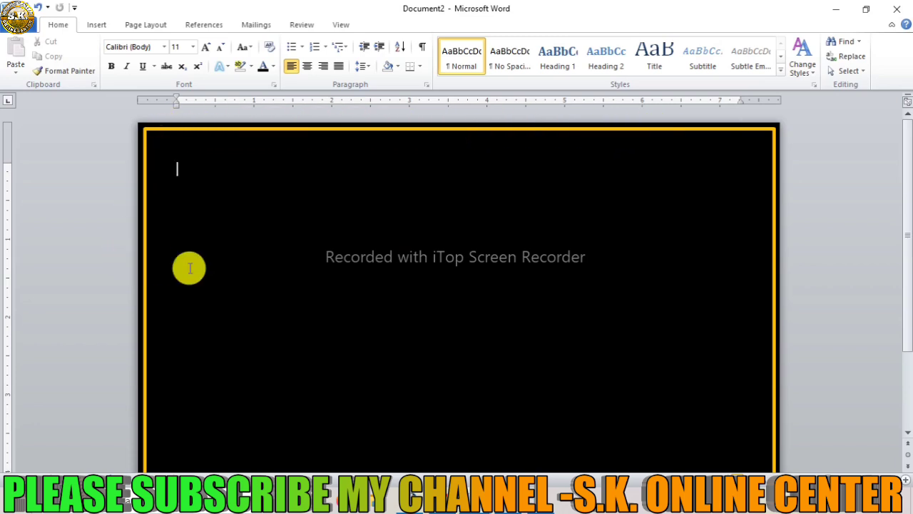
# Draw a band rectangle across the top of the page with no outline.
pyautogui.click(99, 24)
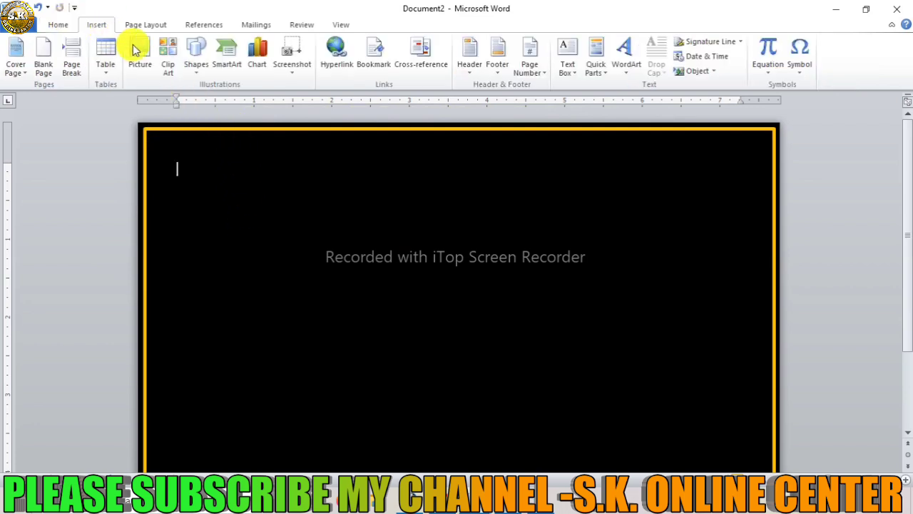
pyautogui.click(200, 70)
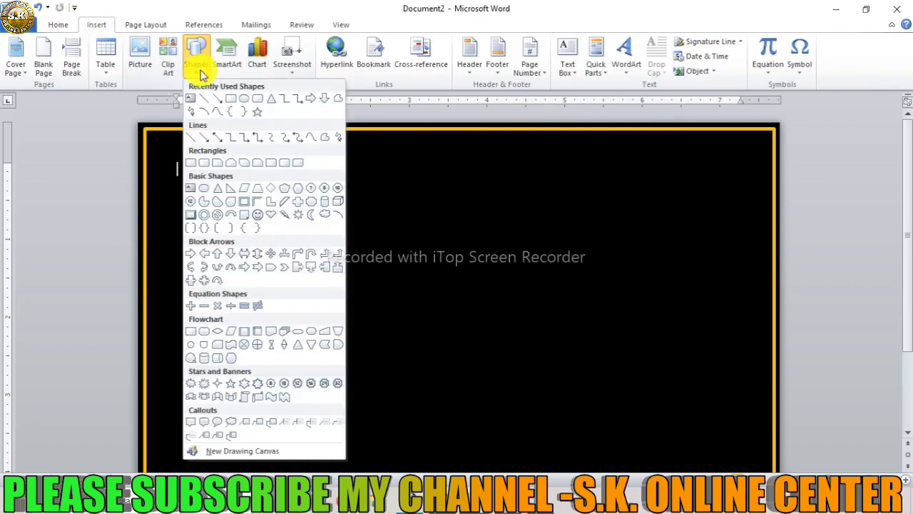
pyautogui.click(231, 98)
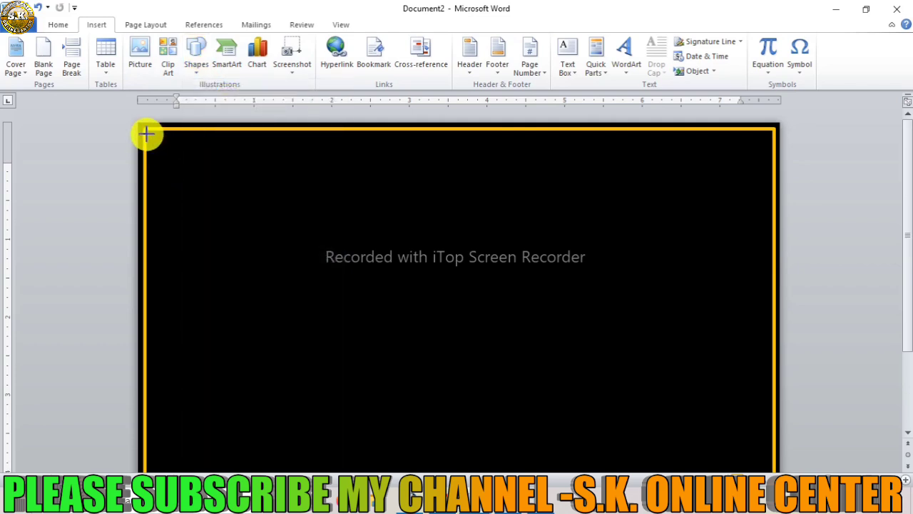
pyautogui.moveTo(146, 133)
pyautogui.mouseDown()
pyautogui.moveTo(190, 261)
pyautogui.moveTo(770, 330)
pyautogui.mouseUp()
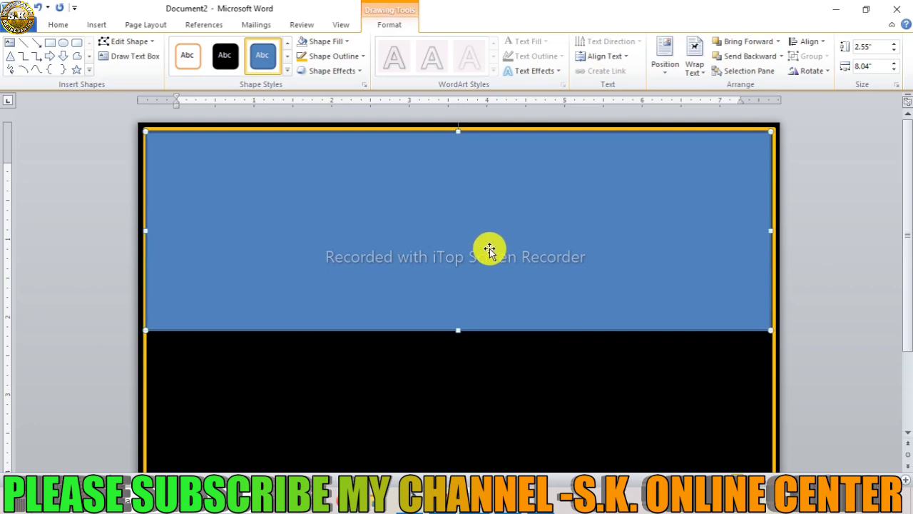
pyautogui.click(317, 57)
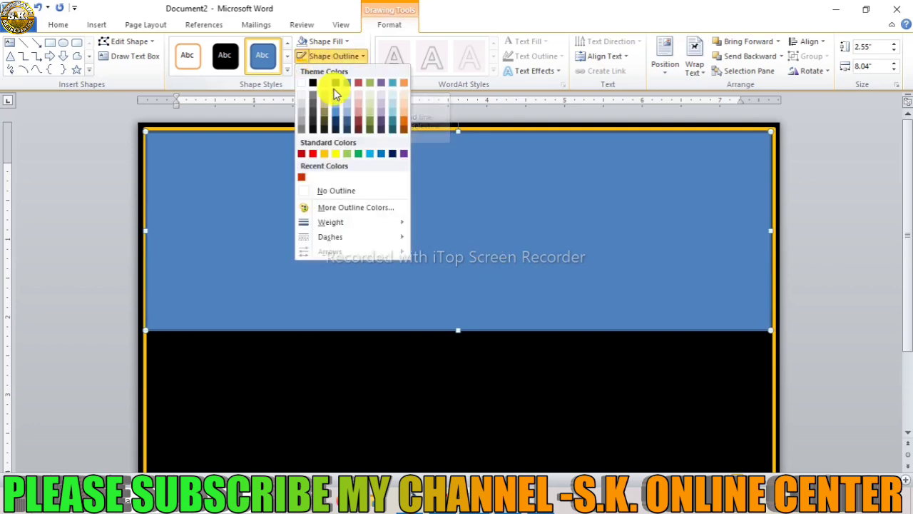
pyautogui.click(350, 189)
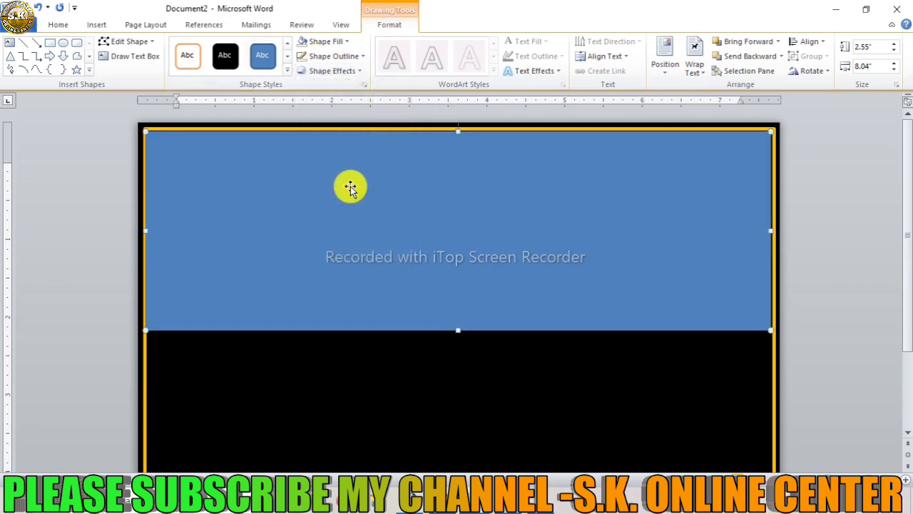
# Fill the band with a dark orange from the Colors dialog's Standard palette.
pyautogui.click(321, 41)
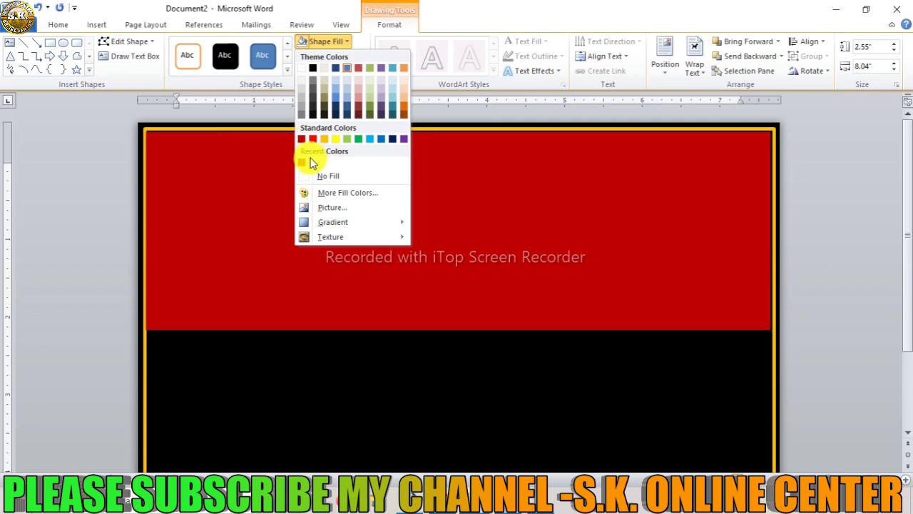
pyautogui.click(347, 192)
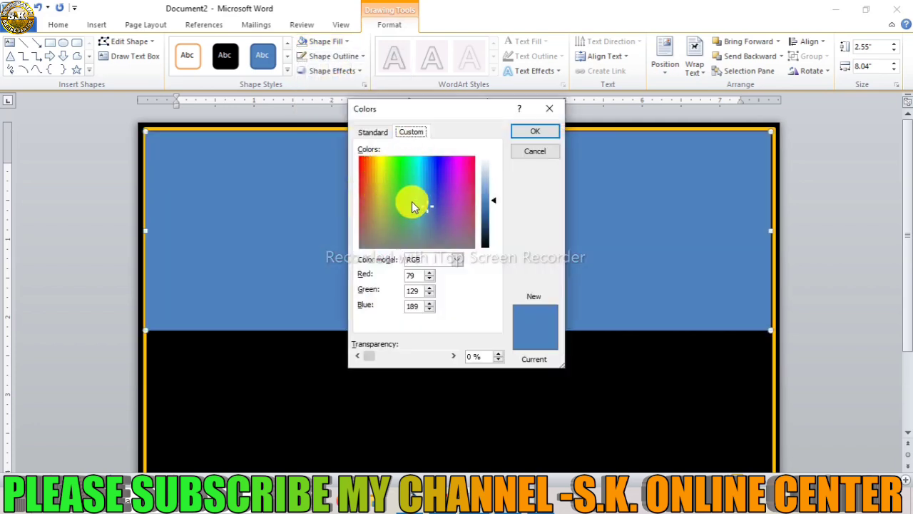
pyautogui.moveTo(411, 201); pyautogui.dragTo(389, 194)
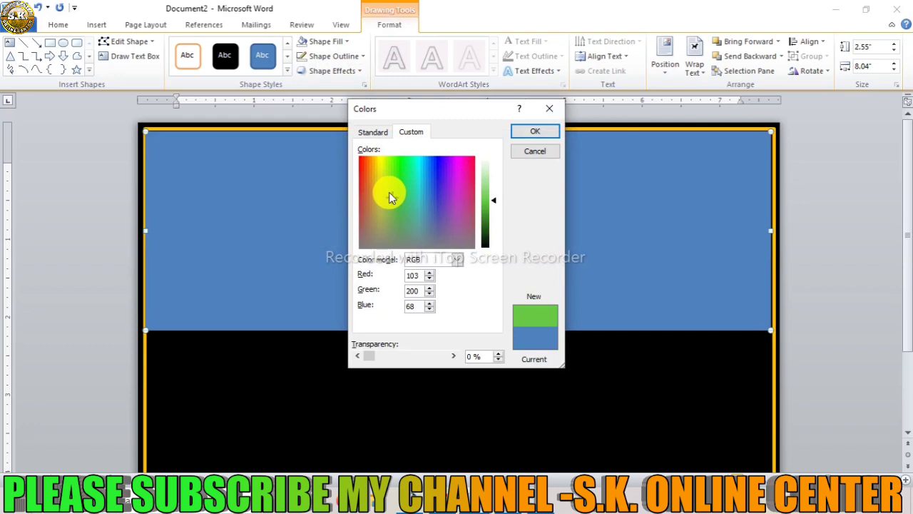
pyautogui.click(362, 133)
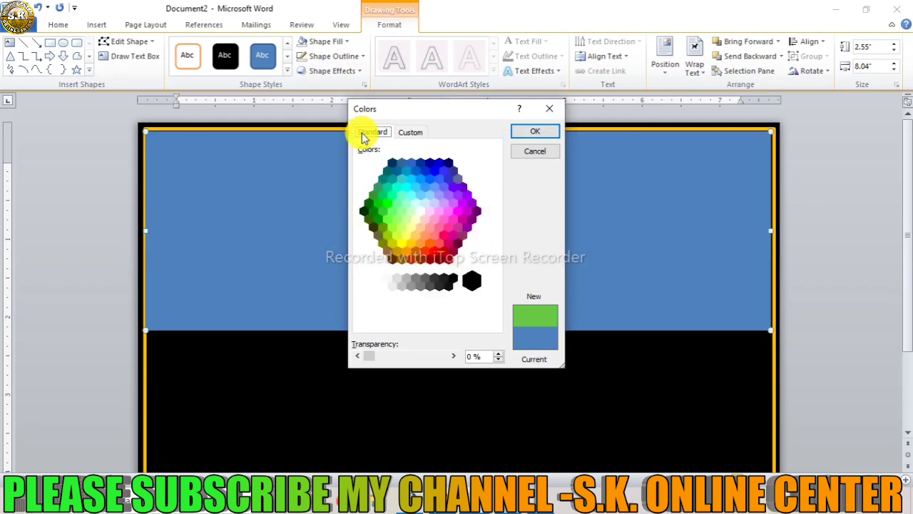
pyautogui.click(435, 243)
pyautogui.click(401, 229)
pyautogui.click(406, 235)
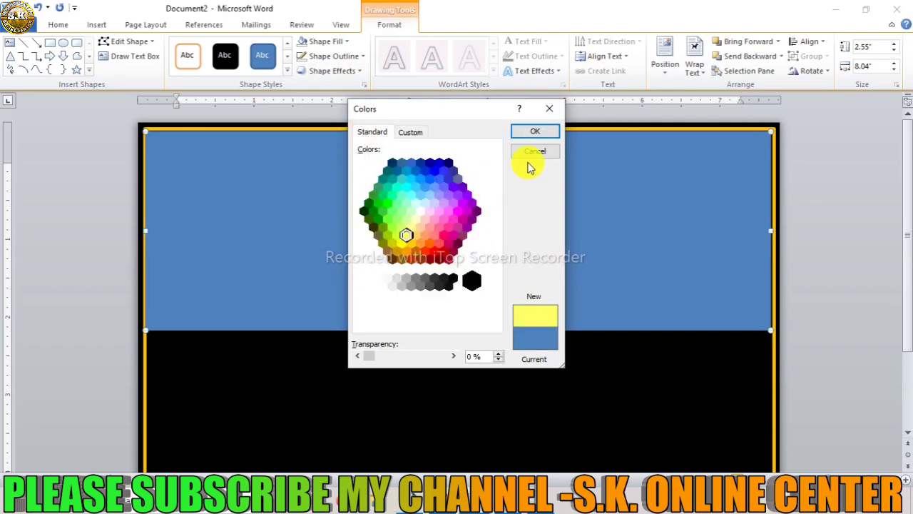
pyautogui.click(430, 243)
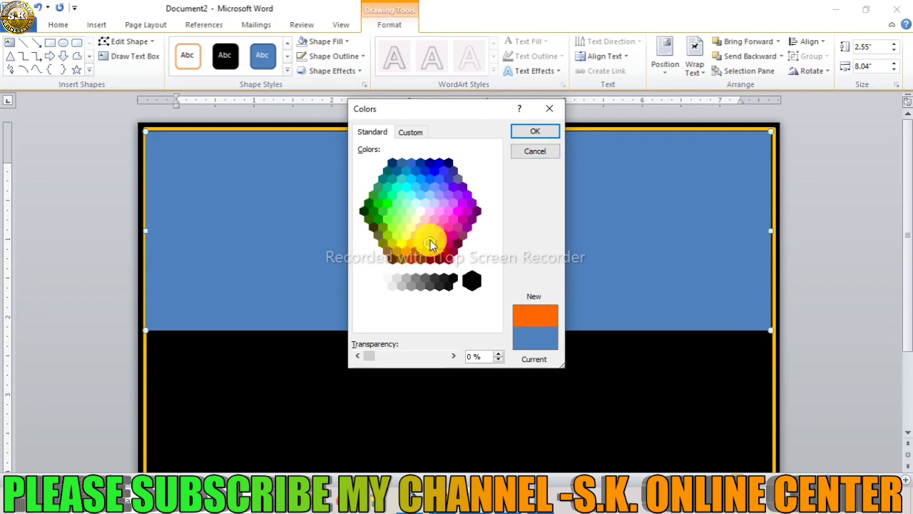
pyautogui.click(417, 251)
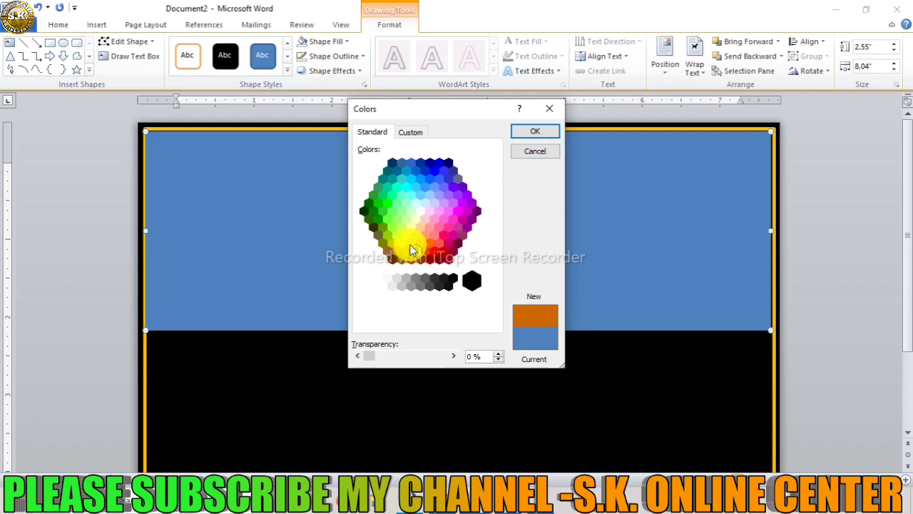
pyautogui.click(535, 131)
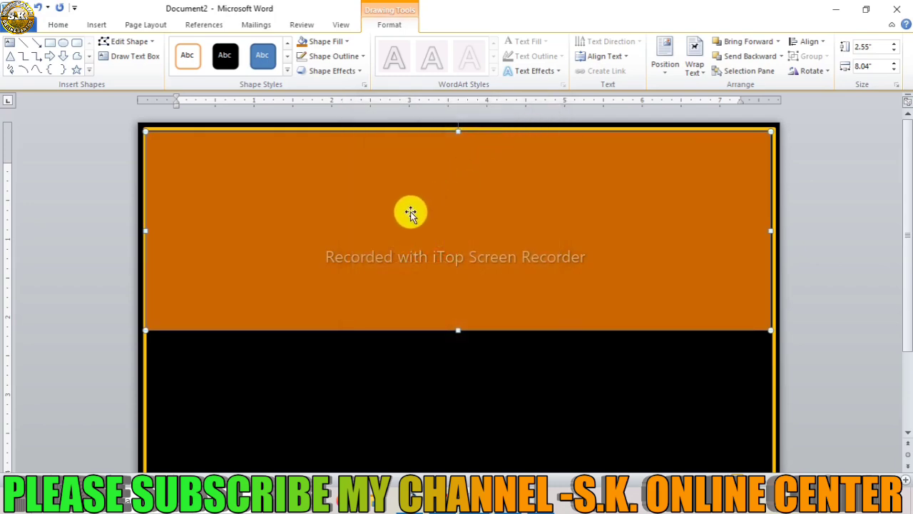
pyautogui.click(324, 44)
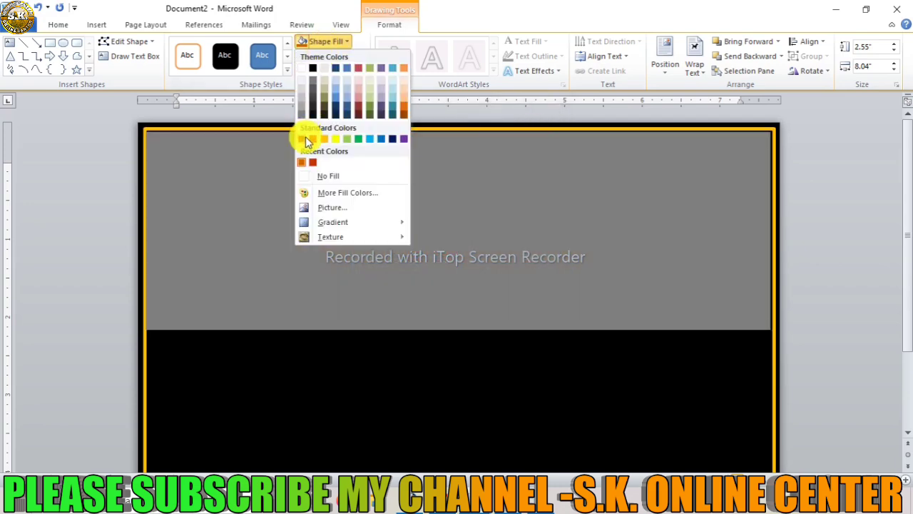
# Fill the top band with Dark Red.
pyautogui.click(305, 140)
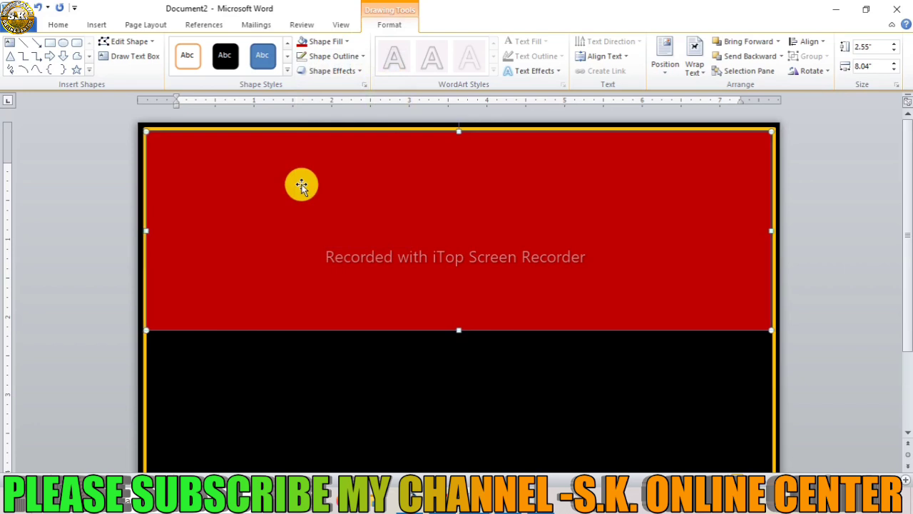
pyautogui.scroll(2, 301, 187)
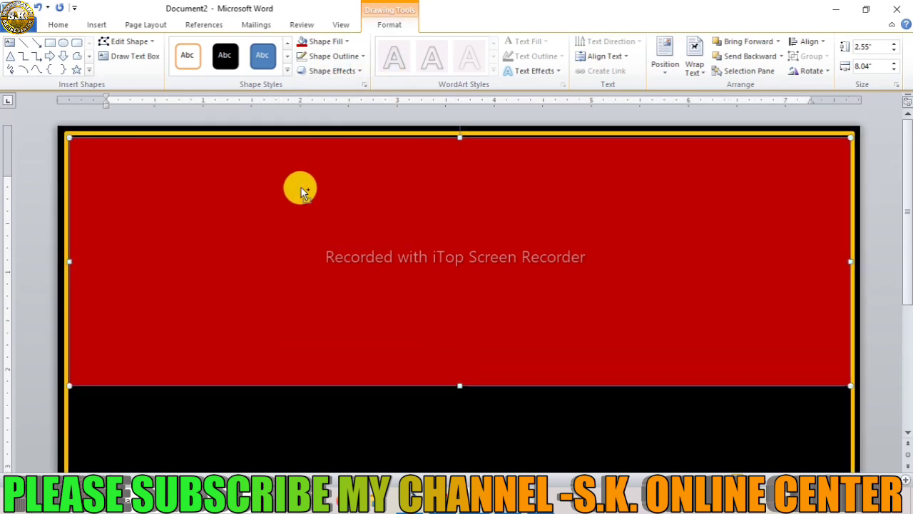
pyautogui.scroll(-3, 300, 186)
pyautogui.scroll(3, 300, 186)
pyautogui.scroll(1, 300, 186)
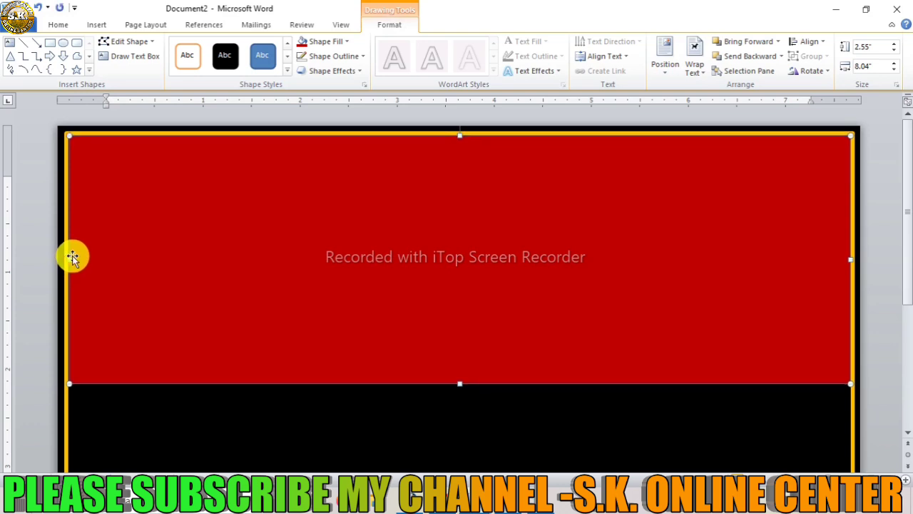
# Shorten the band to 2.13" tall and copy it to cover the lower page.
pyautogui.scroll(-1, 72, 254)
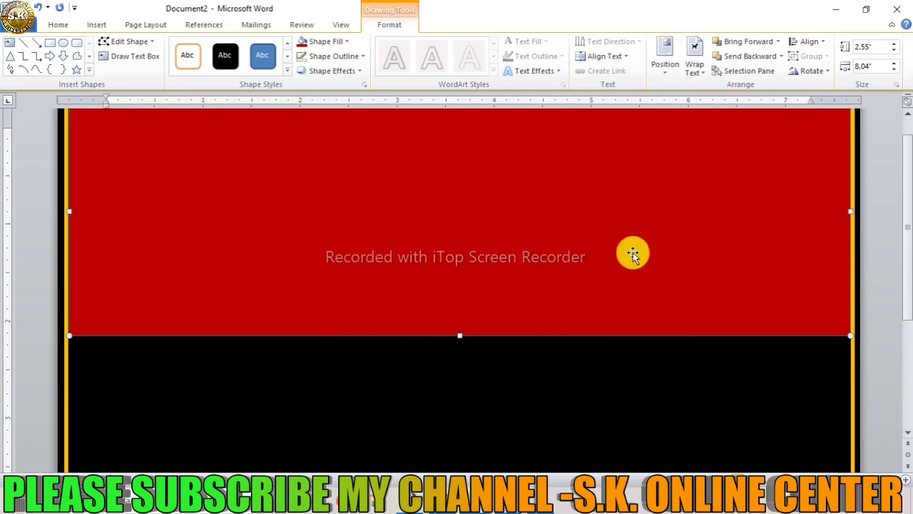
pyautogui.scroll(-5, 627, 250)
pyautogui.scroll(-1, 623, 246)
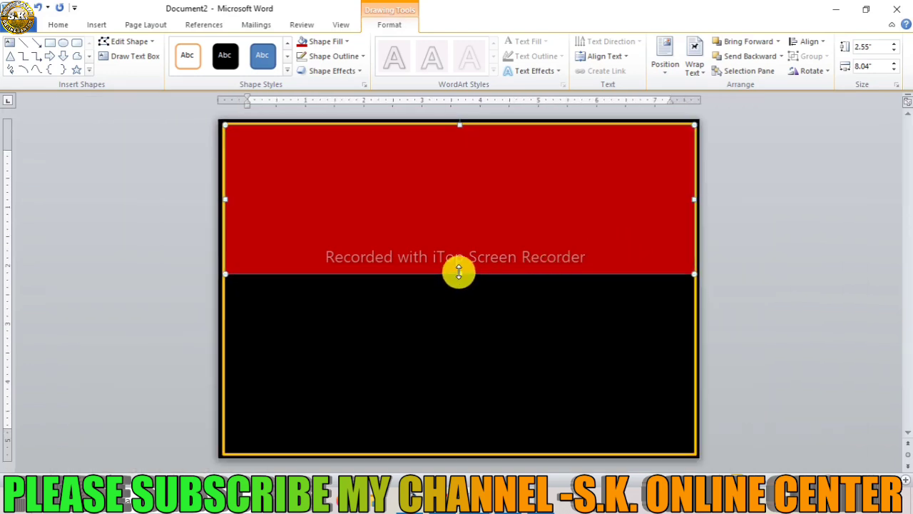
pyautogui.moveTo(459, 272); pyautogui.dragTo(461, 248)
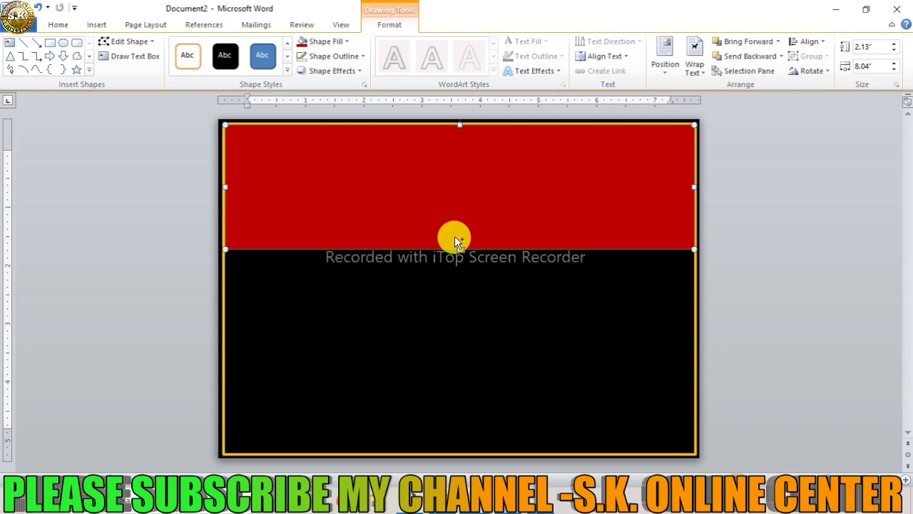
pyautogui.moveTo(452, 217); pyautogui.dragTo(462, 448)
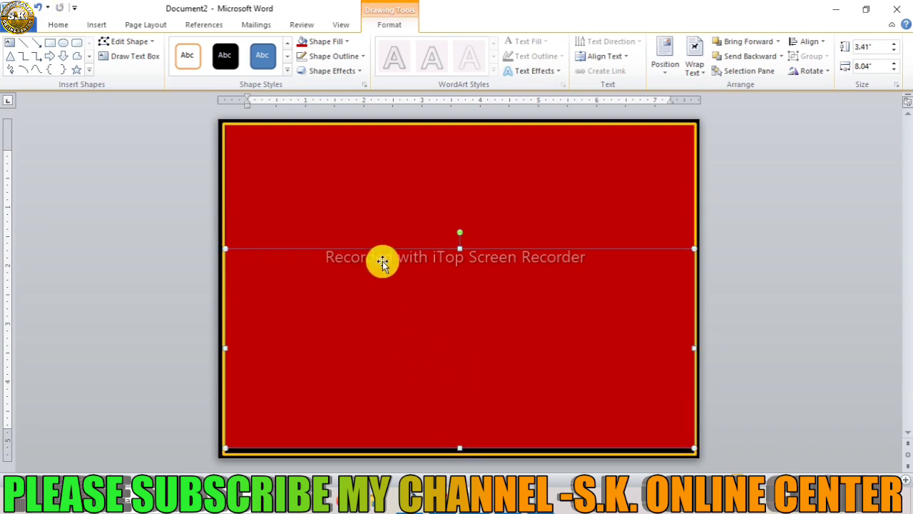
# Fill the lower rectangle with Recycled paper texture and stretch it to 3.53" tall.
pyautogui.click(321, 41)
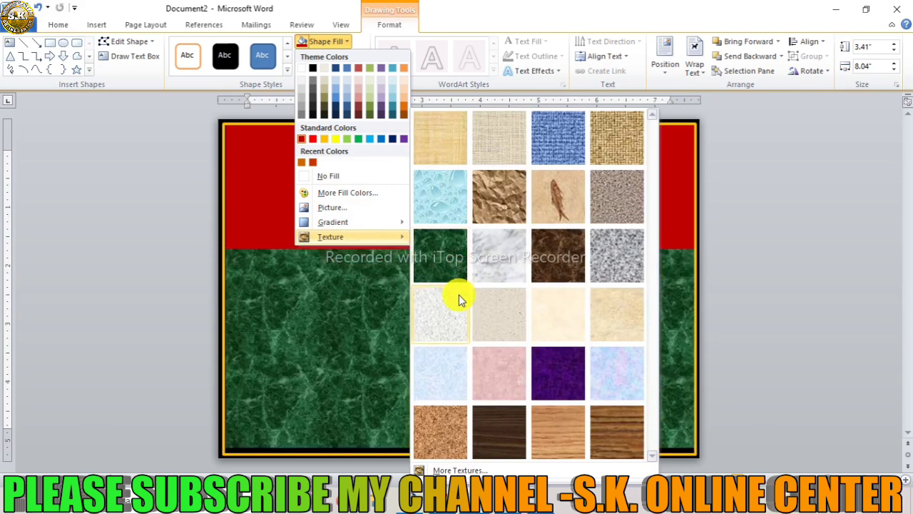
pyautogui.moveTo(330, 236)
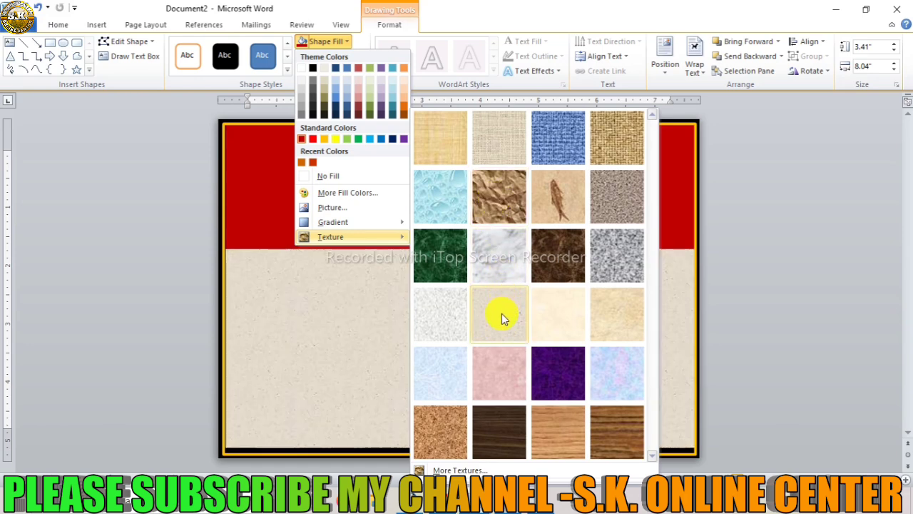
pyautogui.click(501, 314)
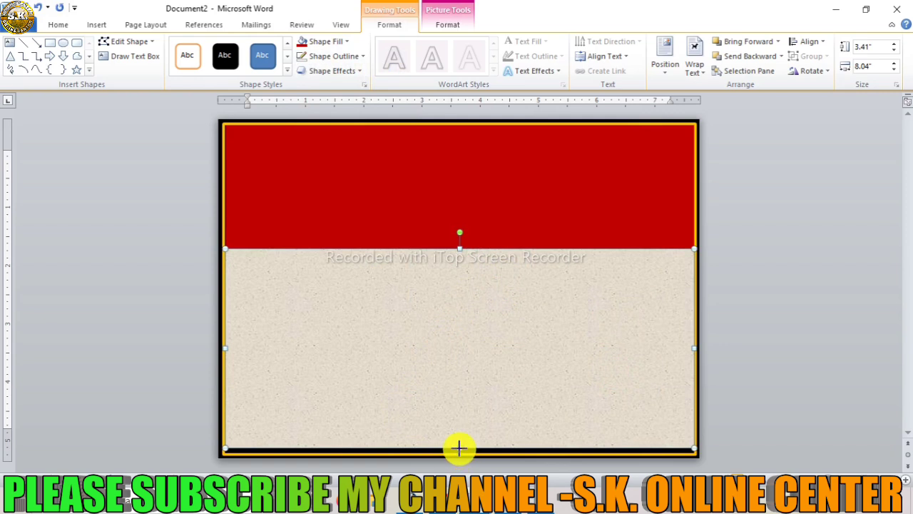
pyautogui.moveTo(458, 449); pyautogui.dragTo(458, 451)
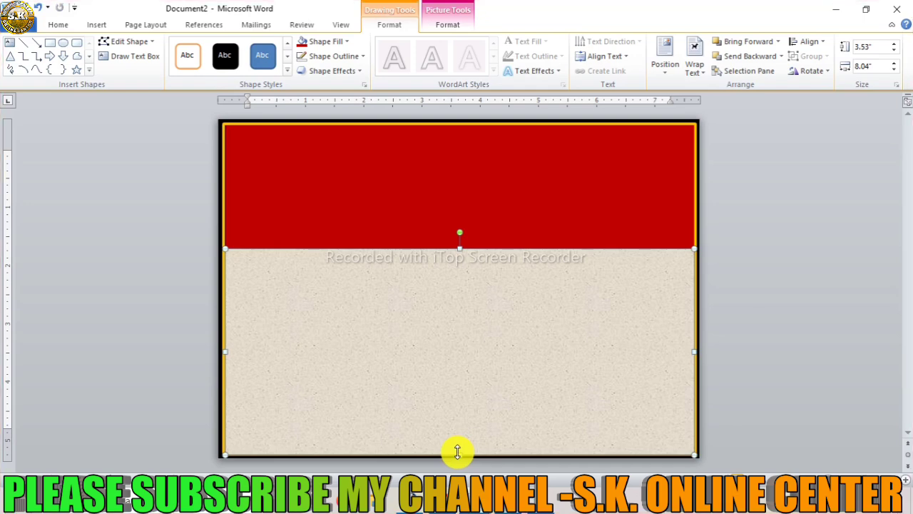
pyautogui.click(709, 263)
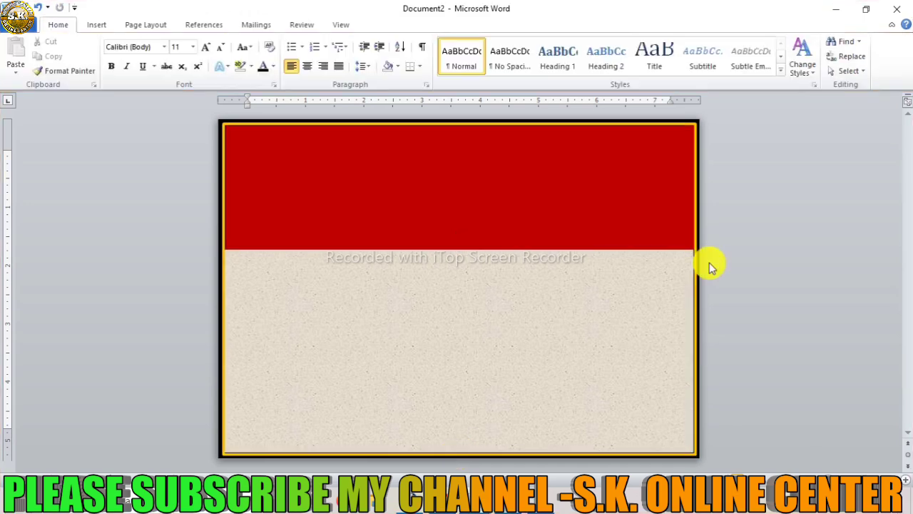
# Pick the straight Line shape from the Insert Shapes gallery.
pyautogui.click(418, 321)
pyautogui.click(454, 165)
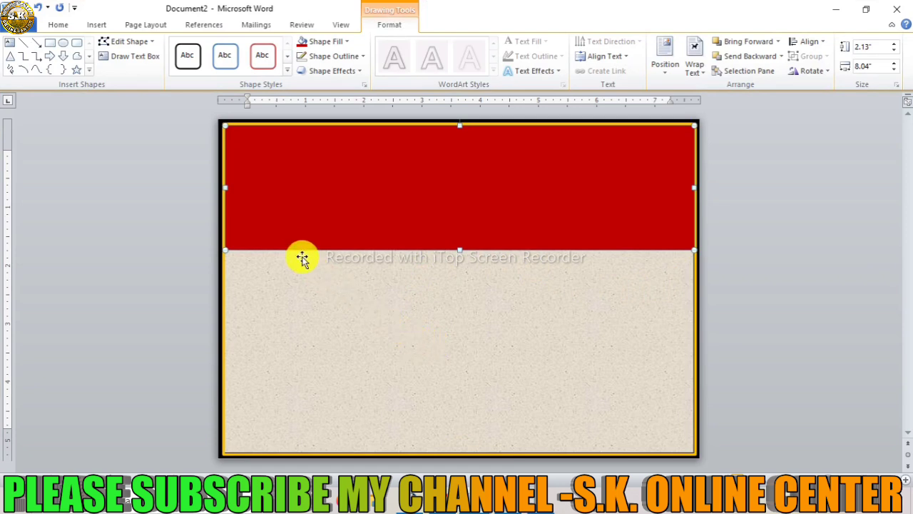
pyautogui.click(92, 26)
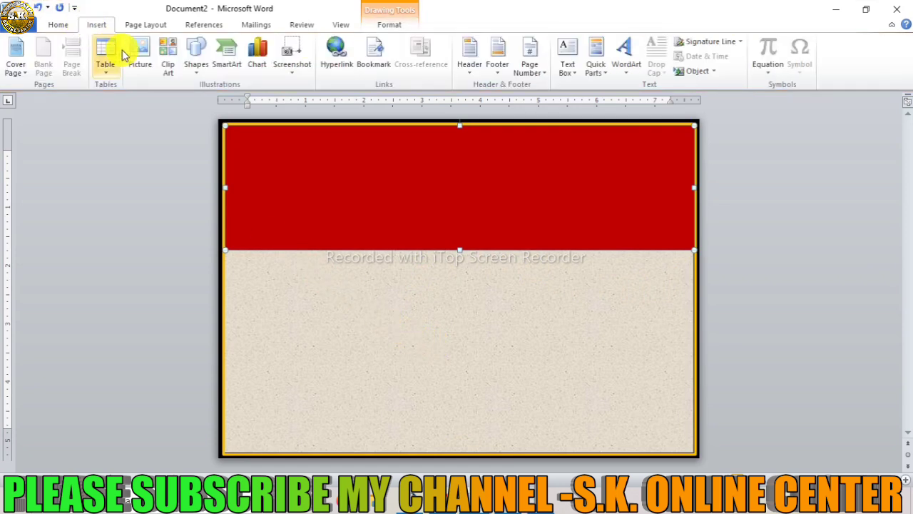
pyautogui.click(197, 63)
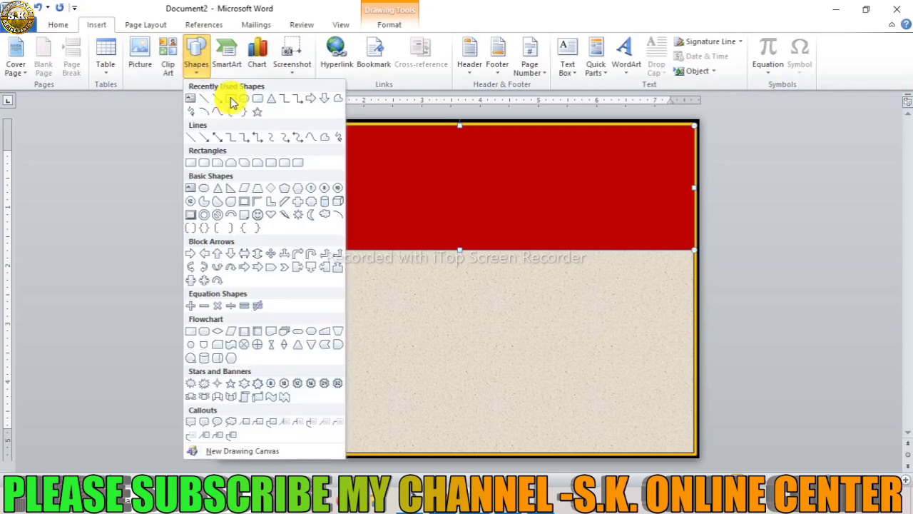
pyautogui.click(232, 101)
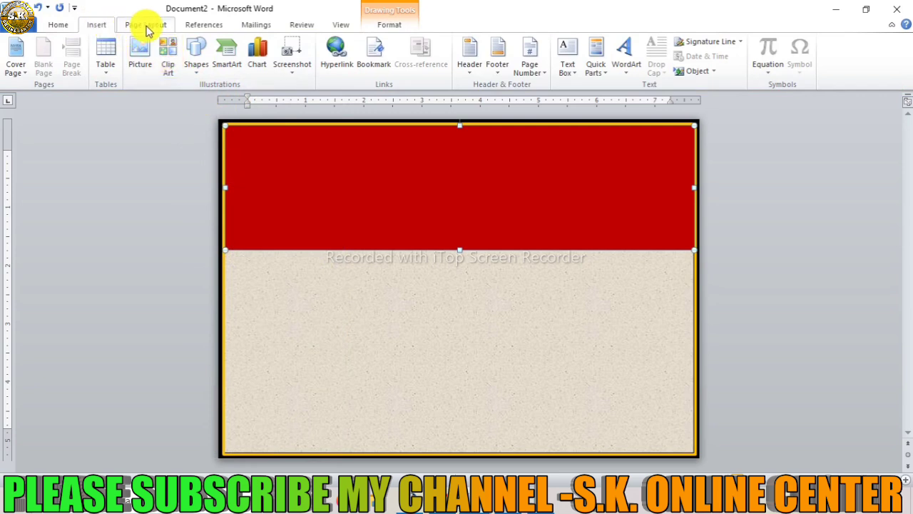
pyautogui.click(192, 57)
pyautogui.click(204, 97)
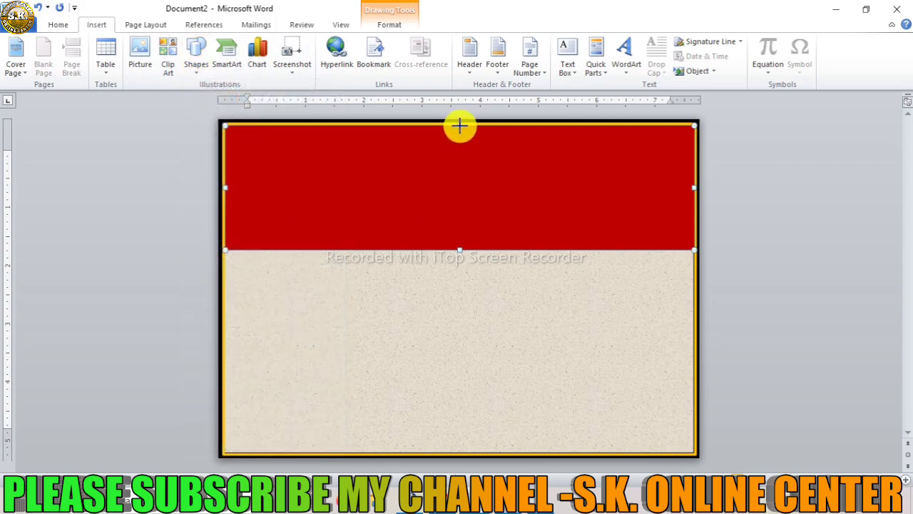
# Draw a vertical line down the page centre with a 4½ pt outline weight.
pyautogui.moveTo(459, 126); pyautogui.dragTo(485, 456)
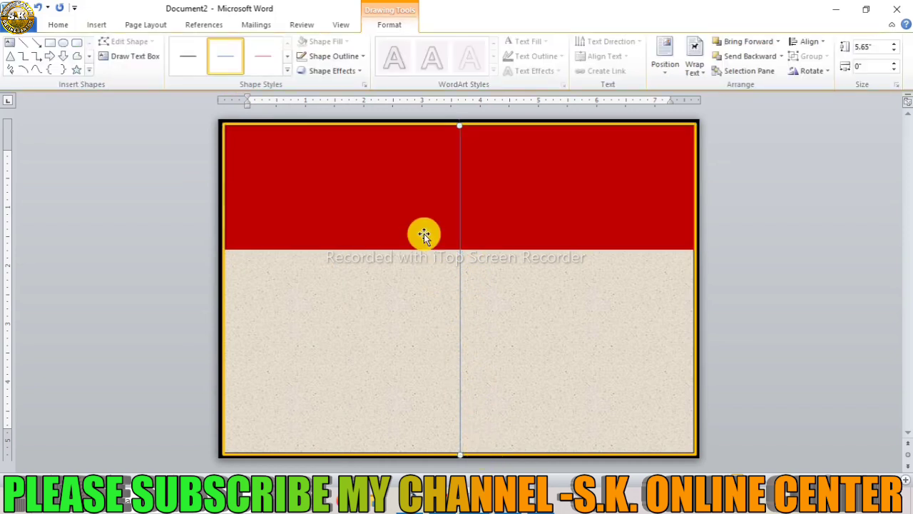
pyautogui.click(325, 57)
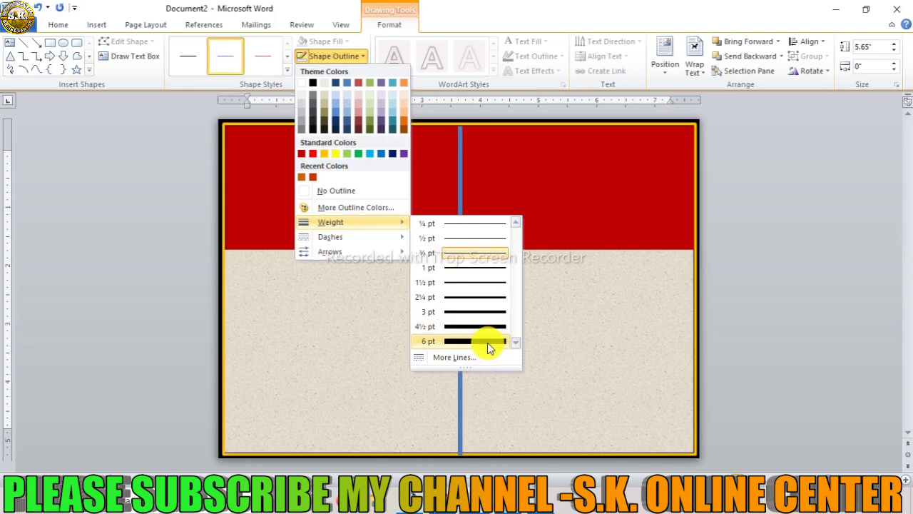
pyautogui.click(485, 326)
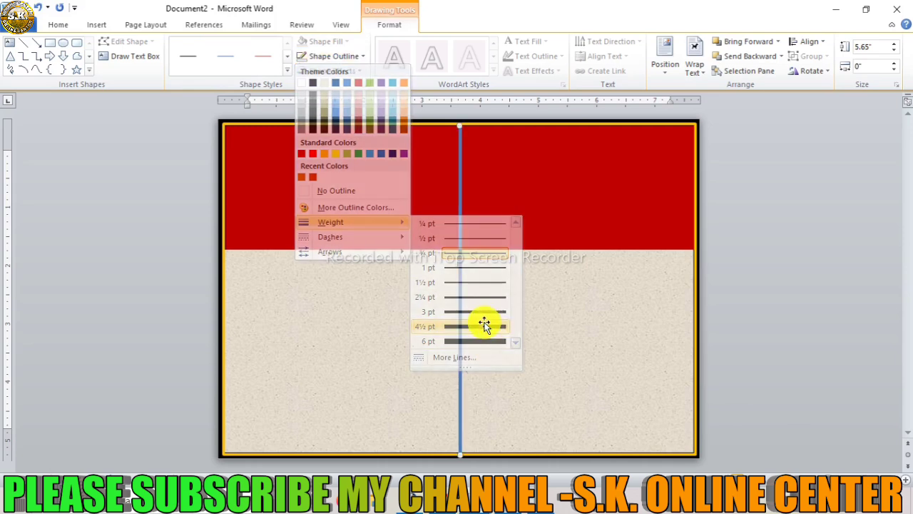
pyautogui.keyDown('shift'); pyautogui.click(348, 316); pyautogui.keyUp('shift')
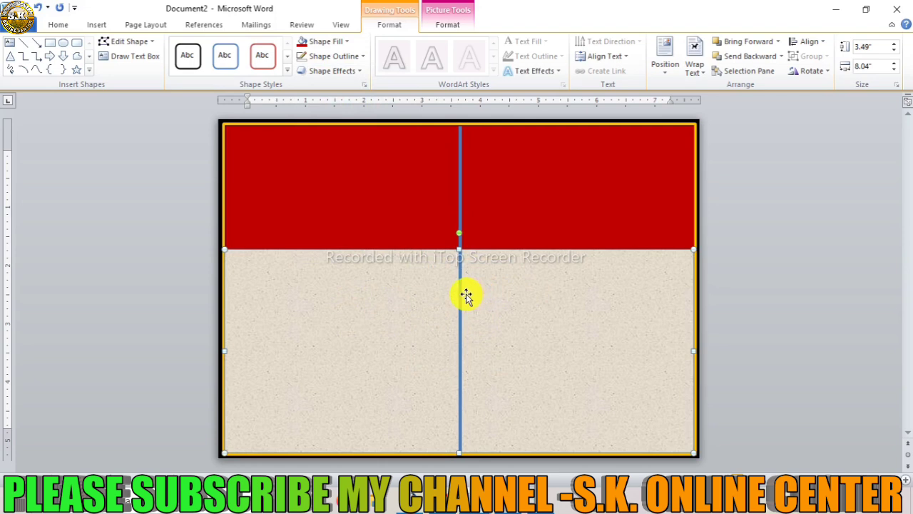
# Draw a thin Dark Red rectangle with no outline across the red band.
pyautogui.click(51, 43)
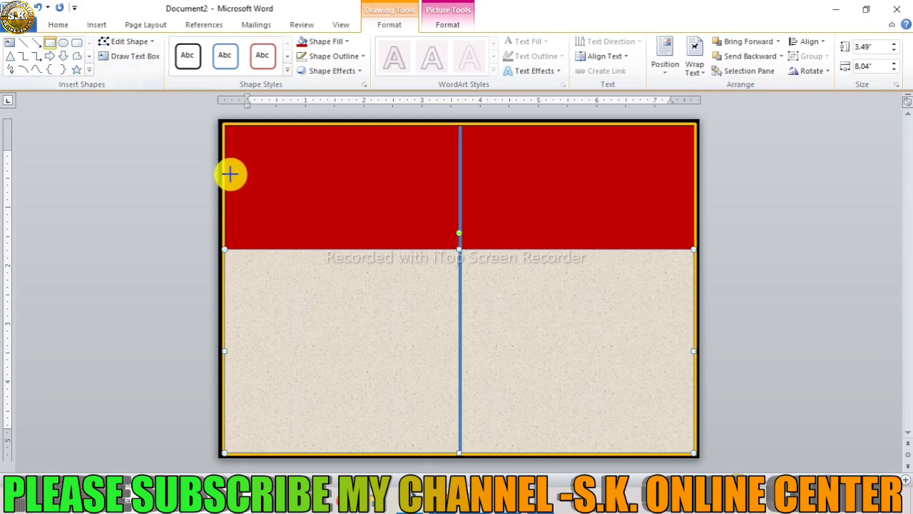
pyautogui.moveTo(225, 163); pyautogui.dragTo(515, 198)
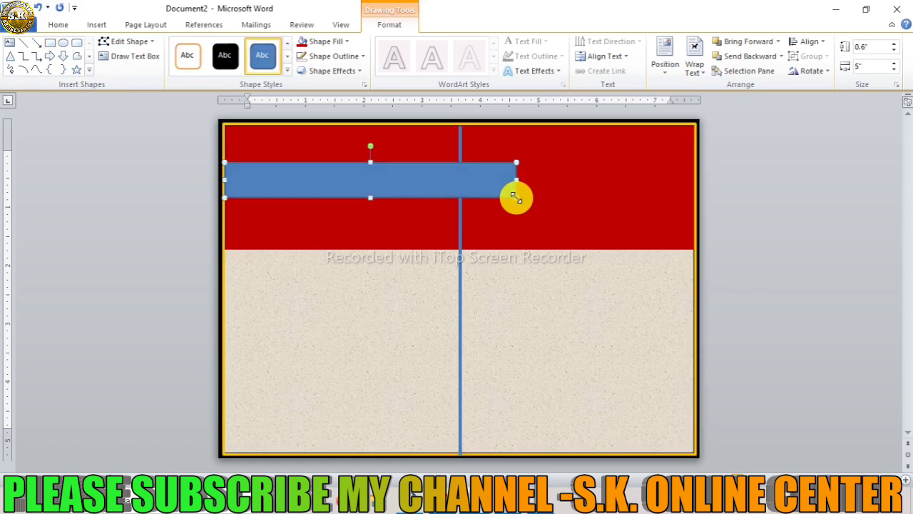
pyautogui.click(335, 57)
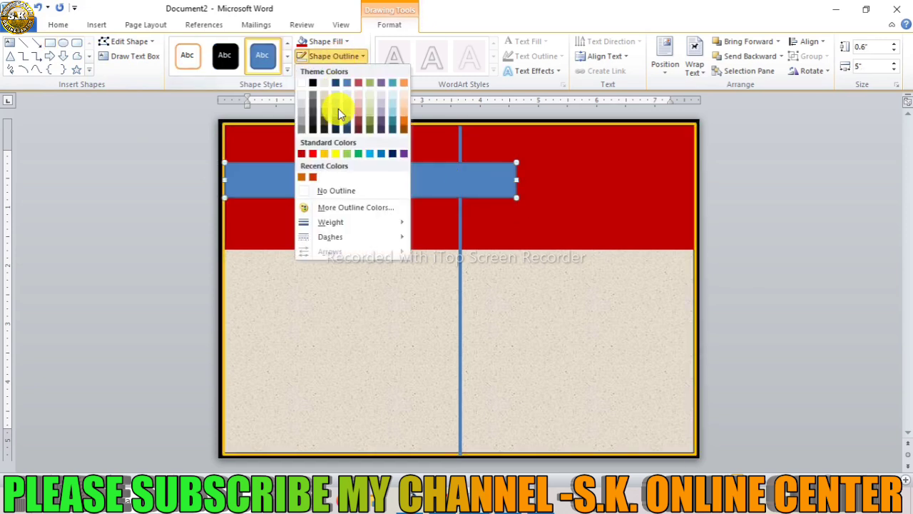
pyautogui.click(327, 190)
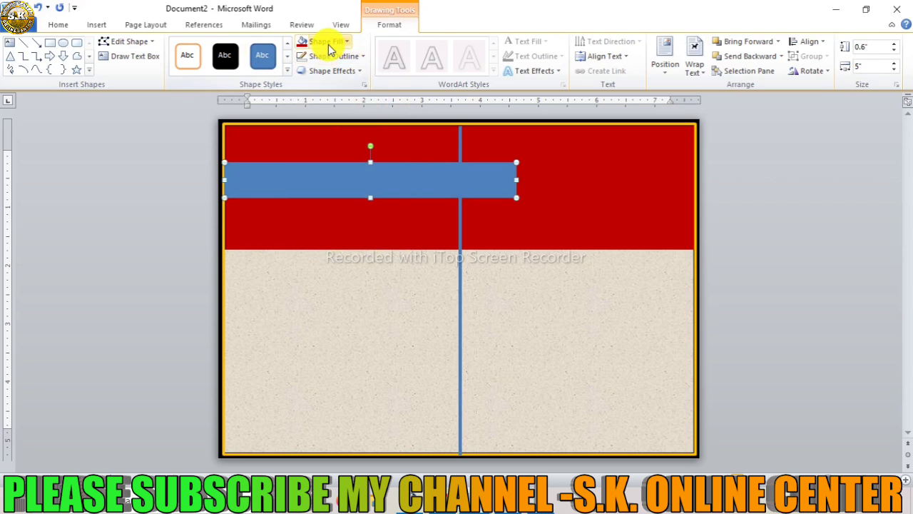
pyautogui.click(326, 41)
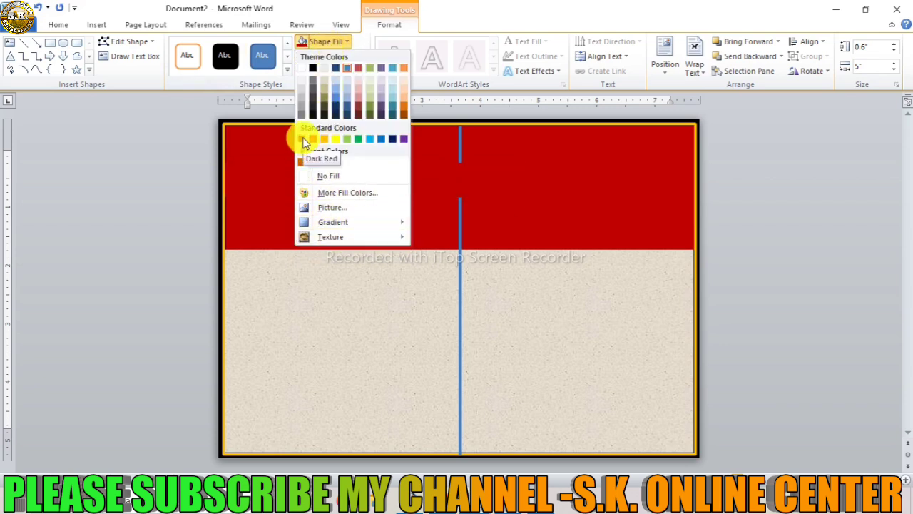
pyautogui.click(303, 137)
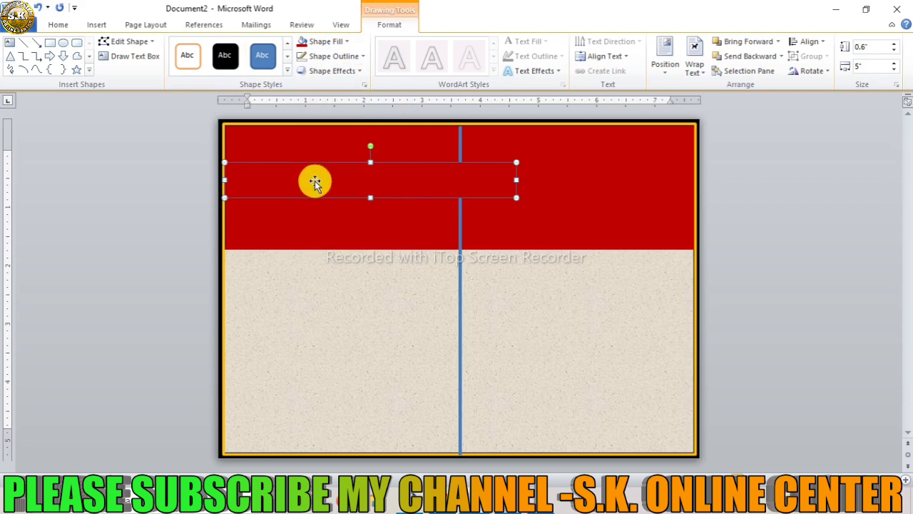
# Move the bar below the top band and apply a dark Linear Diagonal gradient.
pyautogui.moveTo(314, 180)
pyautogui.mouseDown()
pyautogui.moveTo(313, 350)
pyautogui.moveTo(316, 321)
pyautogui.mouseUp()
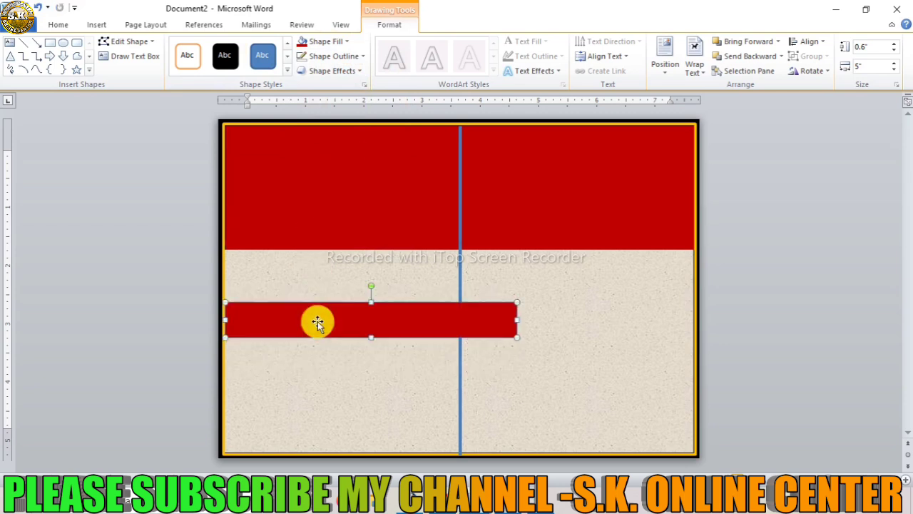
pyautogui.click(326, 43)
pyautogui.moveTo(333, 222)
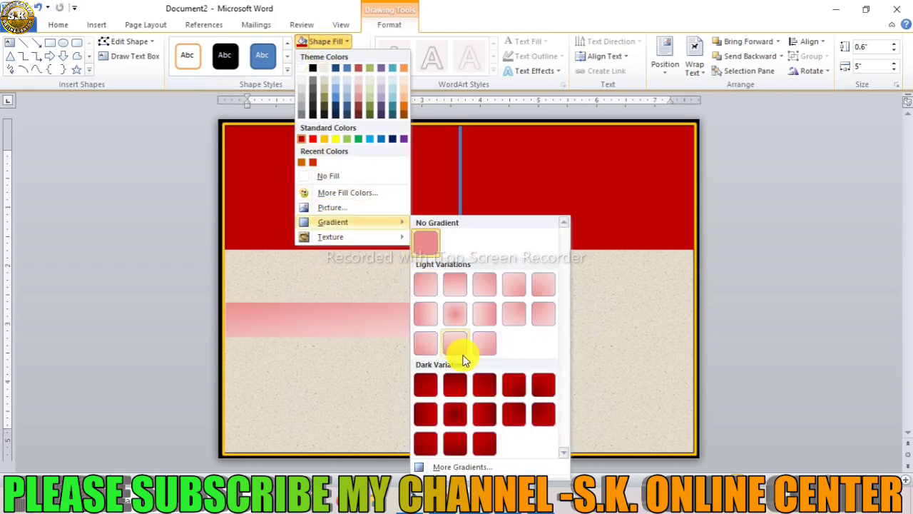
pyautogui.click(483, 443)
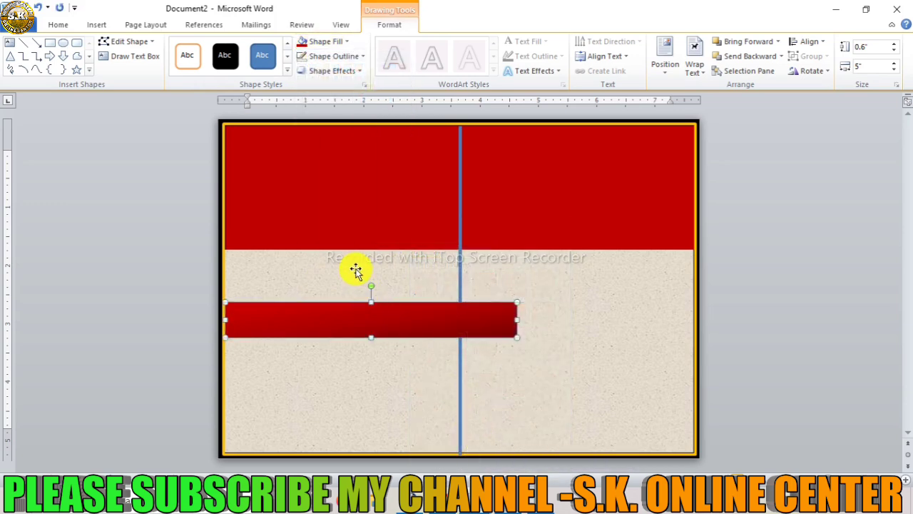
# Tilt the bar down-right and place a copy tilted up-right, forming a V.
pyautogui.moveTo(371, 288)
pyautogui.mouseDown()
pyautogui.moveTo(380, 288)
pyautogui.moveTo(328, 207)
pyautogui.moveTo(308, 203)
pyautogui.moveTo(329, 211)
pyautogui.mouseUp()
pyautogui.click(329, 212)
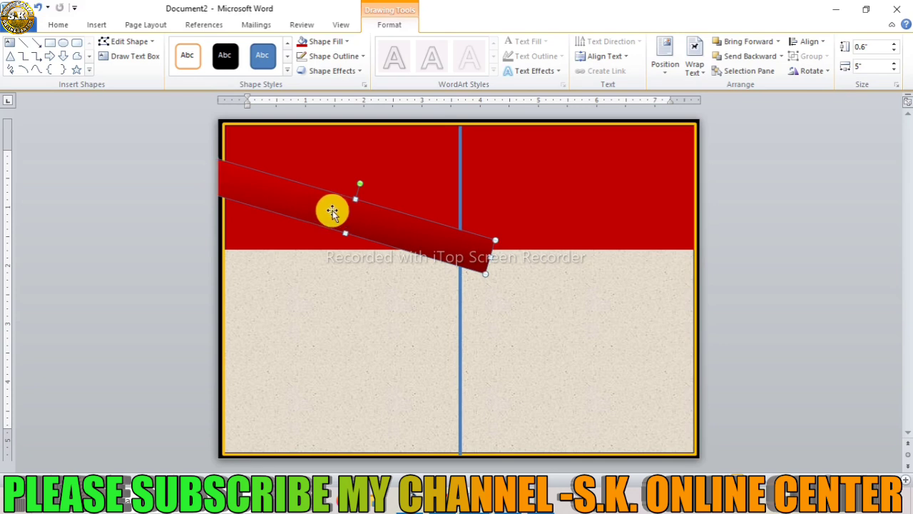
pyautogui.moveTo(334, 209); pyautogui.dragTo(312, 335)
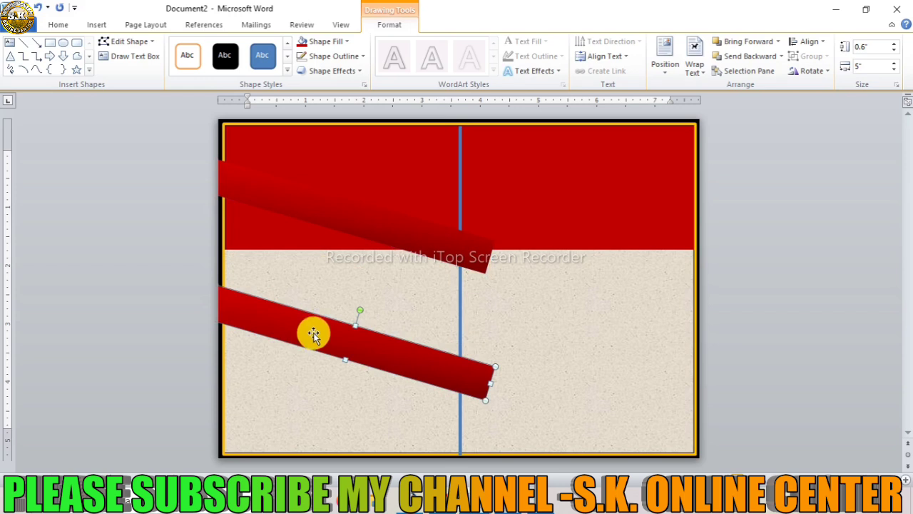
pyautogui.moveTo(314, 341); pyautogui.dragTo(410, 348)
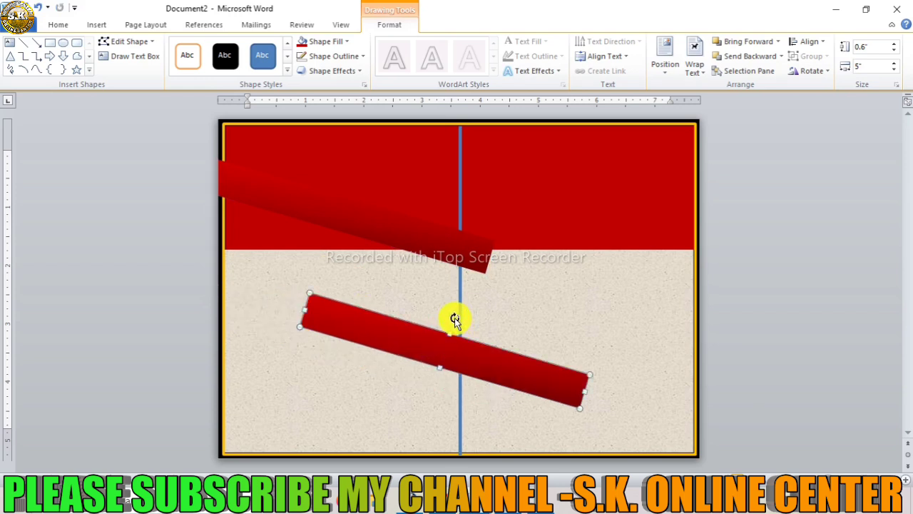
pyautogui.moveTo(454, 319); pyautogui.dragTo(431, 318)
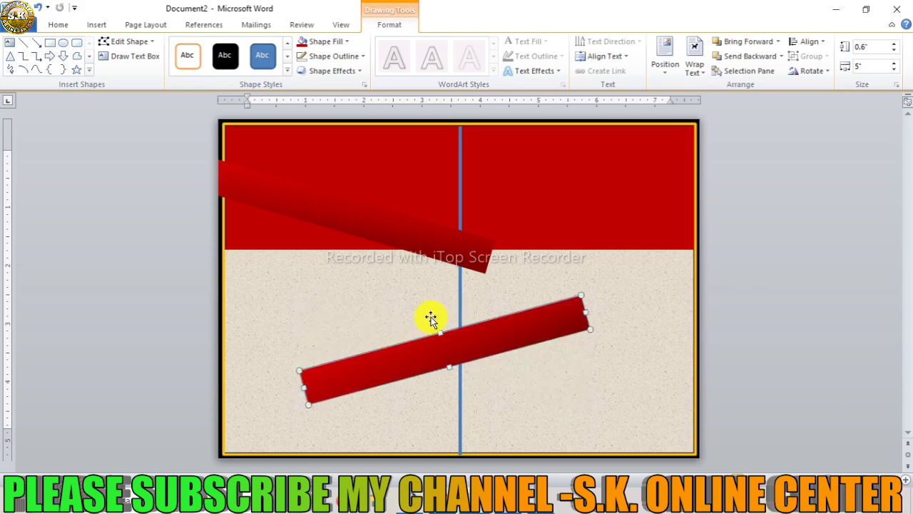
pyautogui.moveTo(424, 358); pyautogui.dragTo(554, 230)
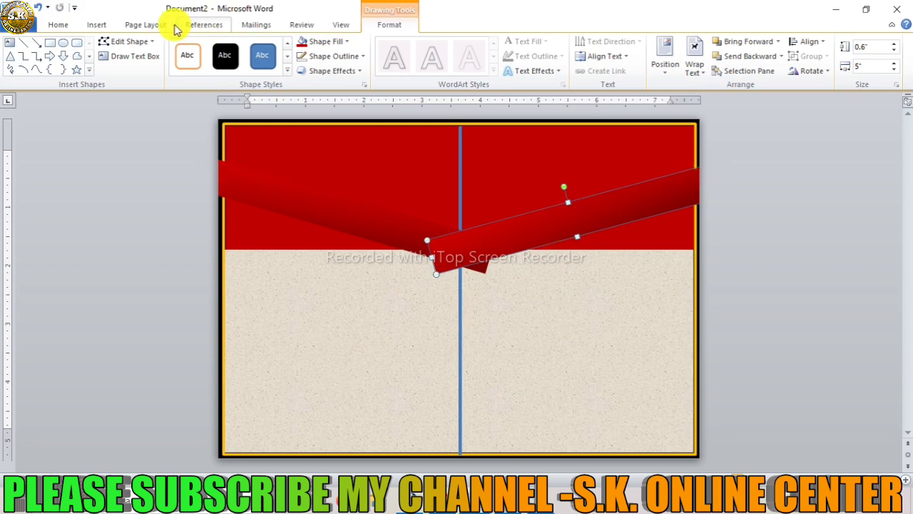
# Draw a horizontal line across the red band, then nudge the right ribbon bar up and shorten it.
pyautogui.click(23, 42)
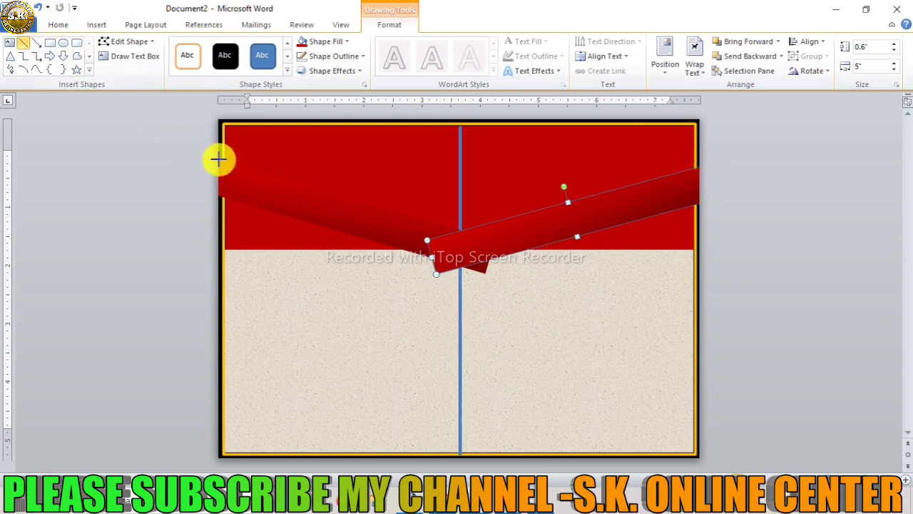
pyautogui.moveTo(218, 158); pyautogui.dragTo(744, 197)
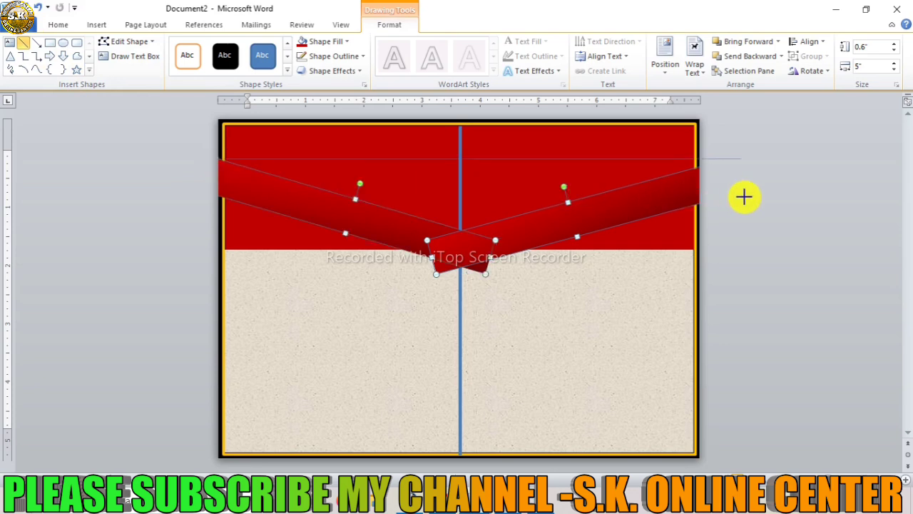
pyautogui.click(628, 202)
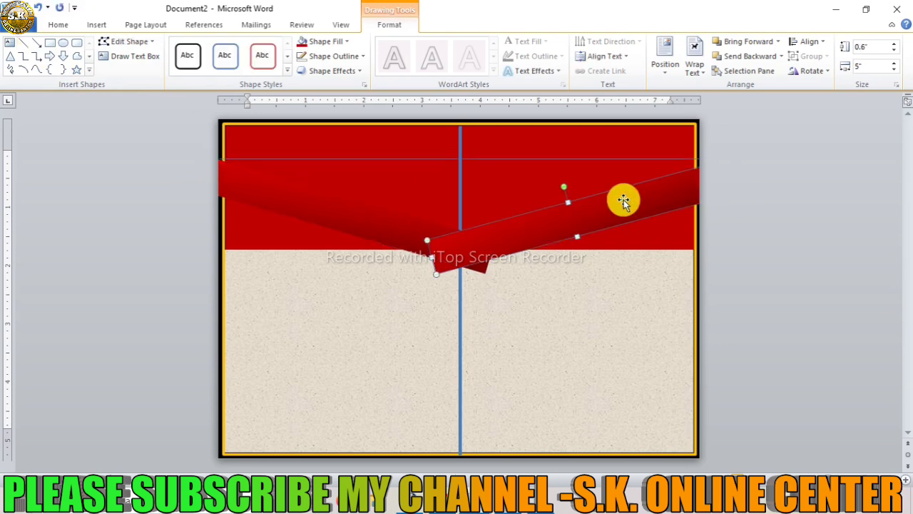
pyautogui.click(573, 159)
pyautogui.click(556, 218)
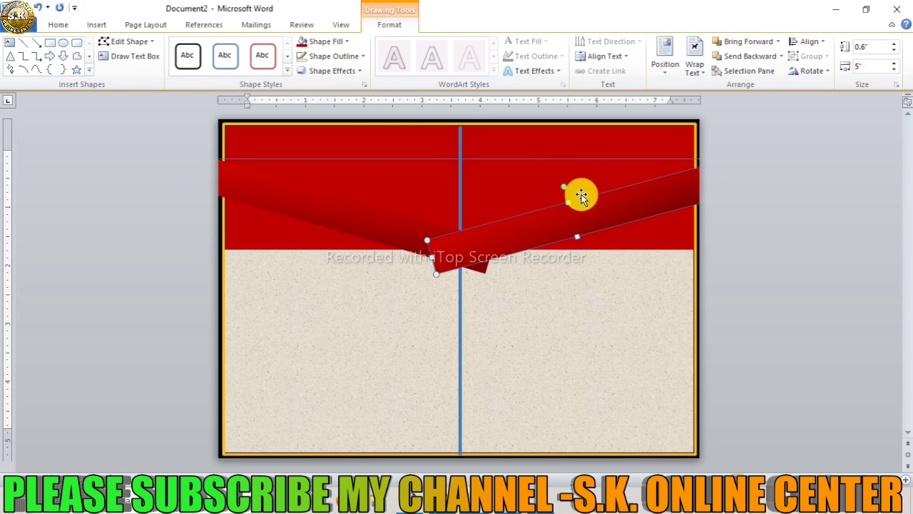
pyautogui.press('Up')
pyautogui.press('Up')
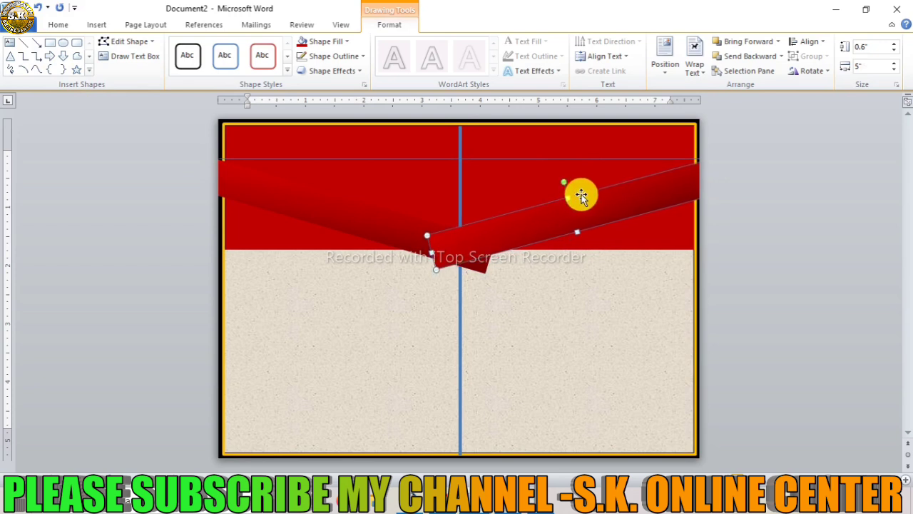
pyautogui.press('Up')
pyautogui.press('Up')
pyautogui.press('Up')
pyautogui.press('Up')
pyautogui.press('Up')
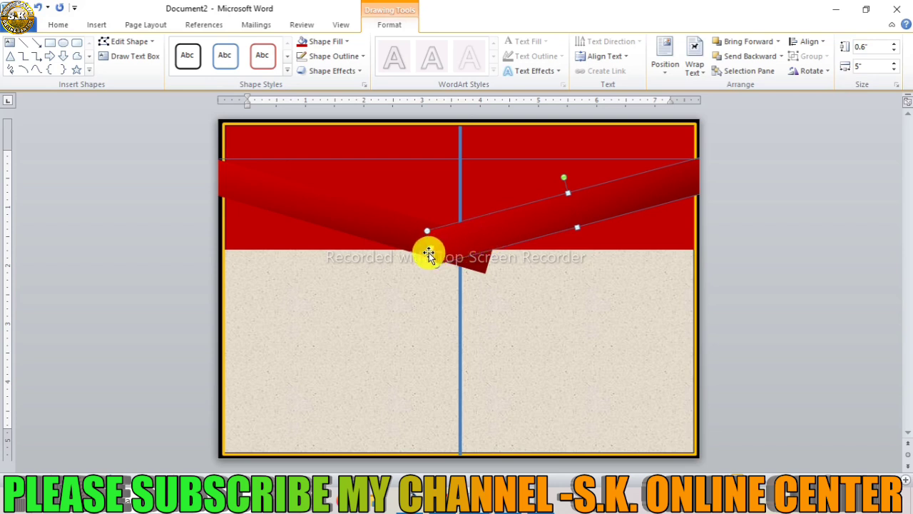
pyautogui.moveTo(430, 248); pyautogui.dragTo(456, 248)
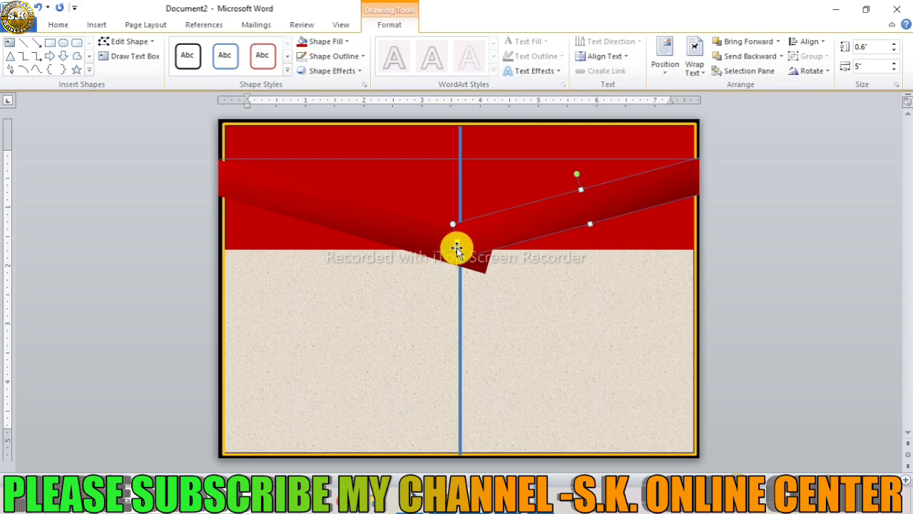
# Shift the left ribbon bar left and pull its bottom vertex toward the centre.
pyautogui.click(421, 235)
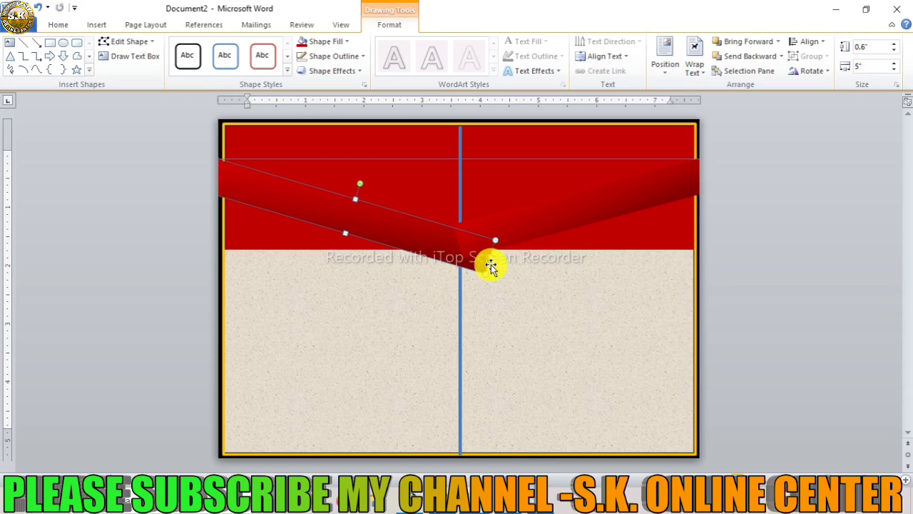
pyautogui.moveTo(489, 261); pyautogui.dragTo(474, 250)
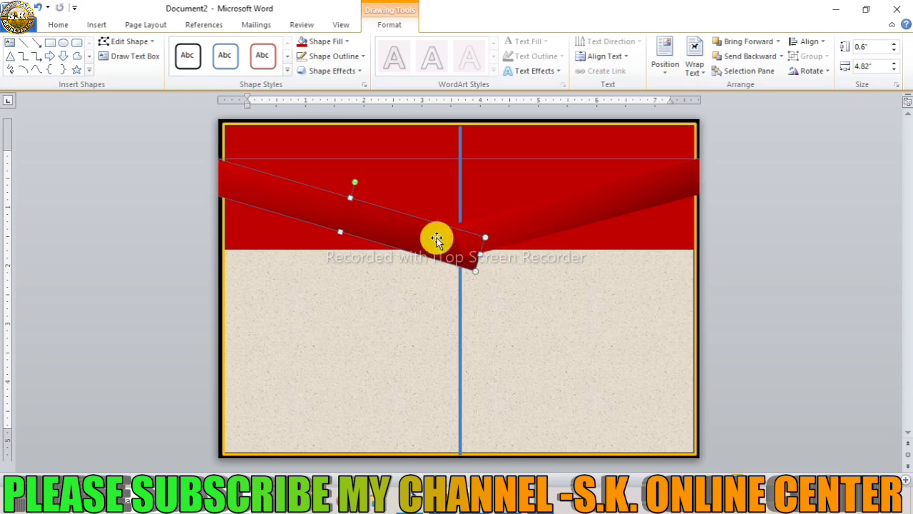
pyautogui.click(394, 299)
pyautogui.click(377, 218)
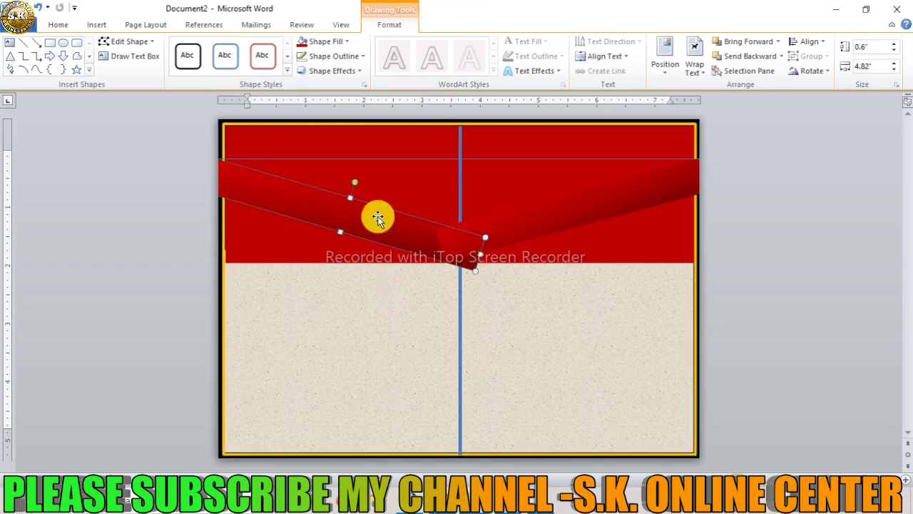
pyautogui.click(119, 44)
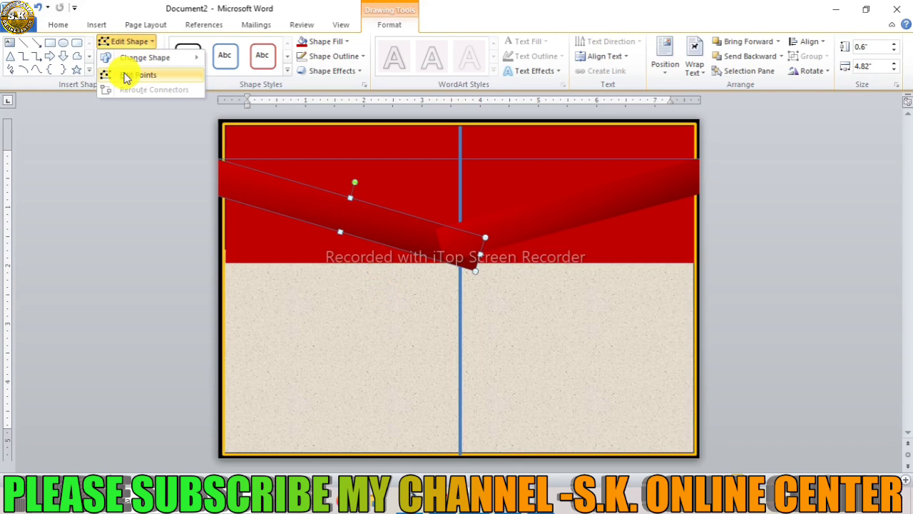
pyautogui.click(126, 77)
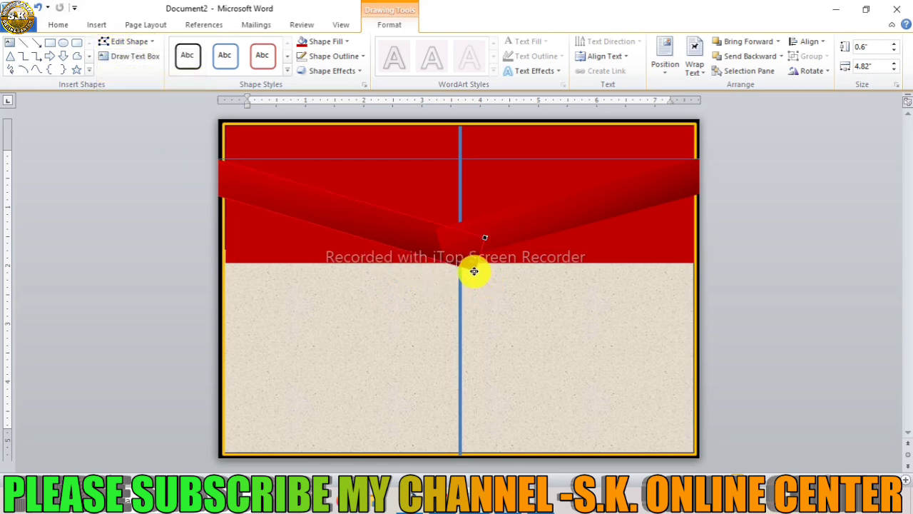
pyautogui.moveTo(473, 271); pyautogui.dragTo(448, 260)
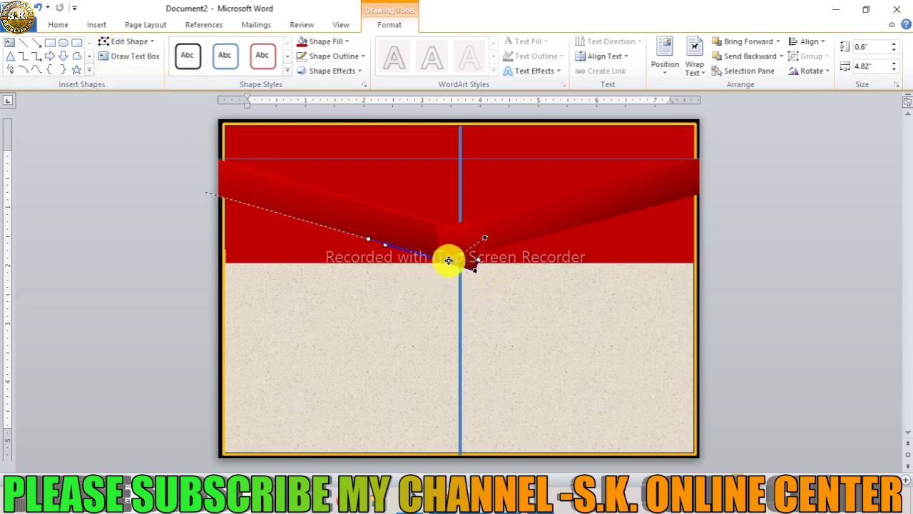
# Move the left bar's bottom corner point onto the centre line.
pyautogui.keyDown('ctrl'); pyautogui.scroll(5, 447, 260); pyautogui.keyUp('ctrl')
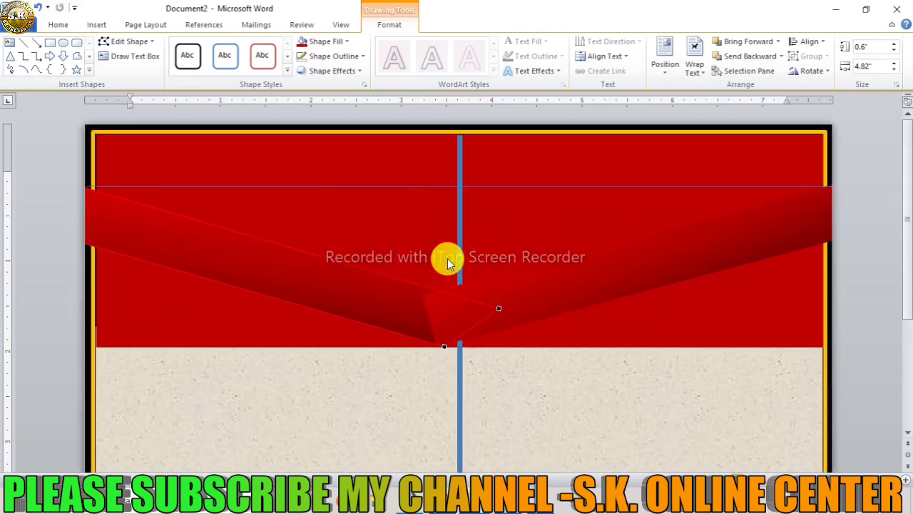
pyautogui.keyDown('ctrl'); pyautogui.scroll(1, 448, 259); pyautogui.keyUp('ctrl')
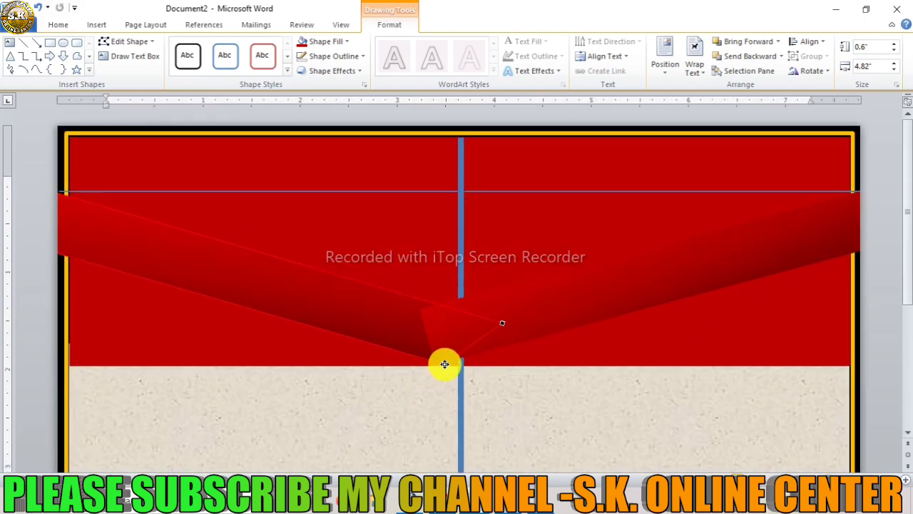
pyautogui.click(444, 363)
pyautogui.moveTo(444, 364); pyautogui.dragTo(435, 362)
pyautogui.moveTo(435, 361); pyautogui.dragTo(435, 362)
# Reshape the right ribbon bar so its bottom corner meets the centre in a V notch.
pyautogui.click(532, 298)
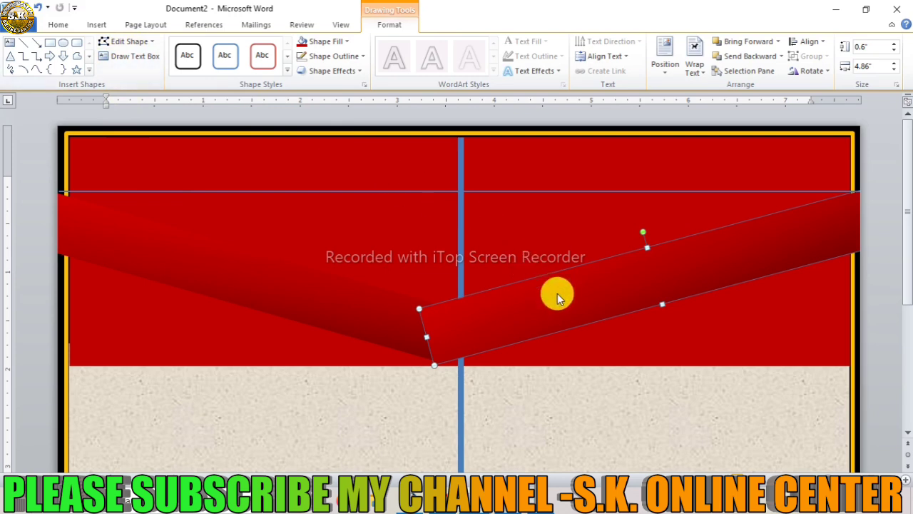
pyautogui.click(125, 41)
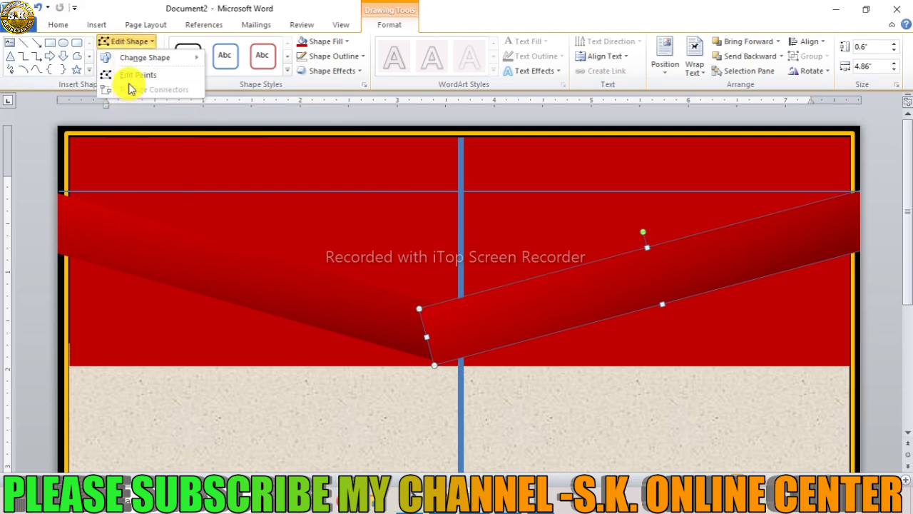
pyautogui.click(136, 75)
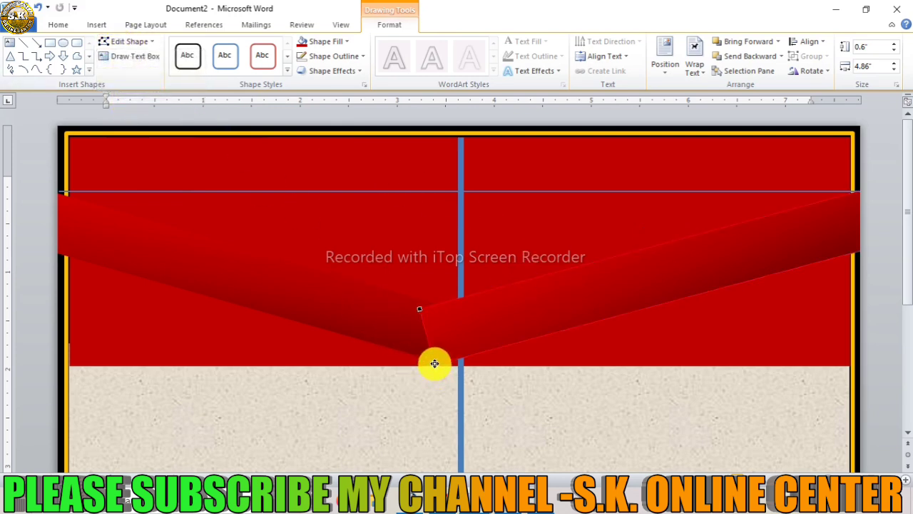
pyautogui.moveTo(434, 363); pyautogui.dragTo(457, 358)
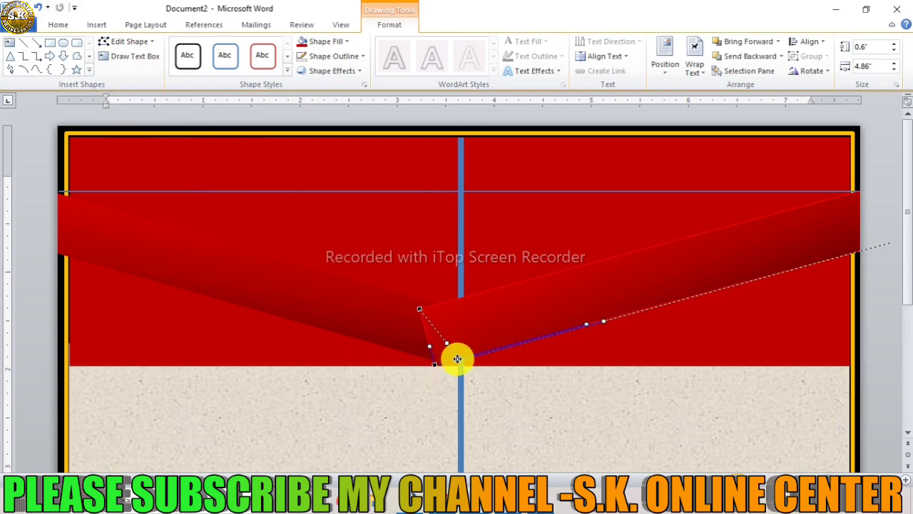
pyautogui.moveTo(457, 358); pyautogui.dragTo(440, 365)
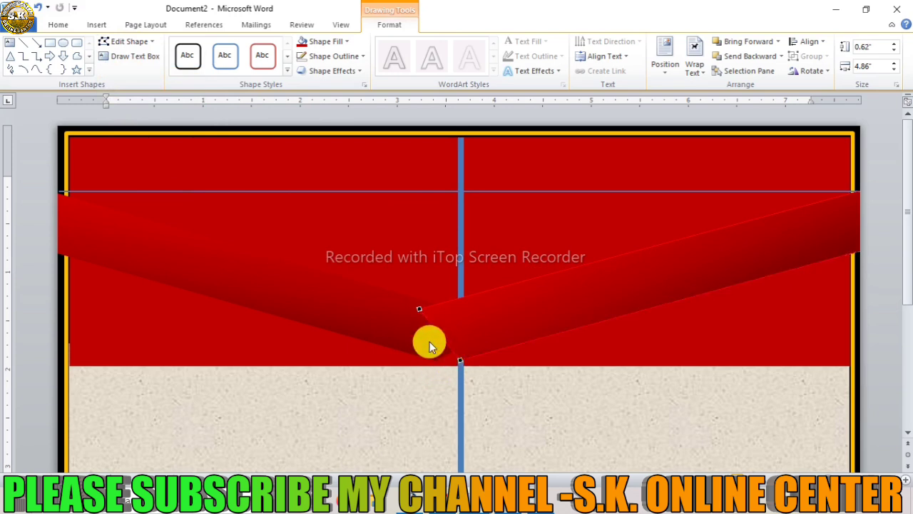
# Move the left bar's notch corner to the centre and shift the right band to complete the V.
pyautogui.click(429, 340)
pyautogui.click(518, 309)
pyautogui.click(400, 335)
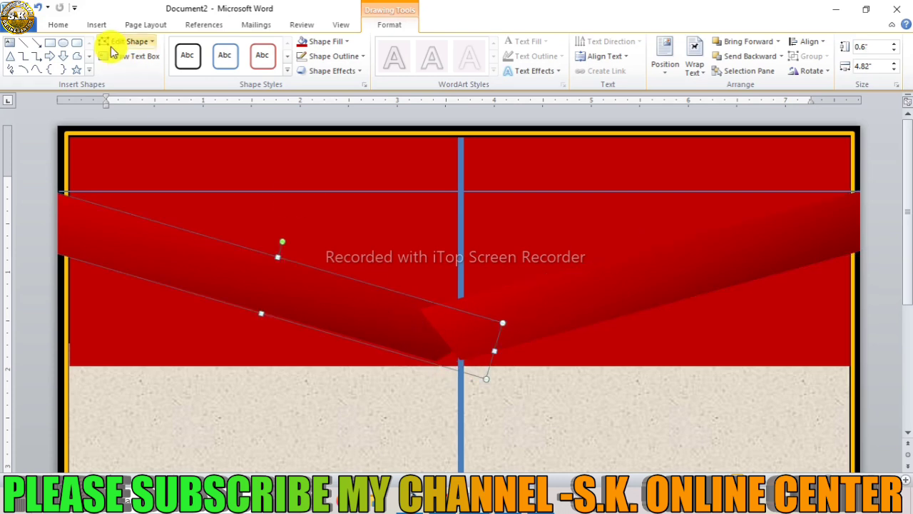
pyautogui.click(113, 43)
pyautogui.click(132, 76)
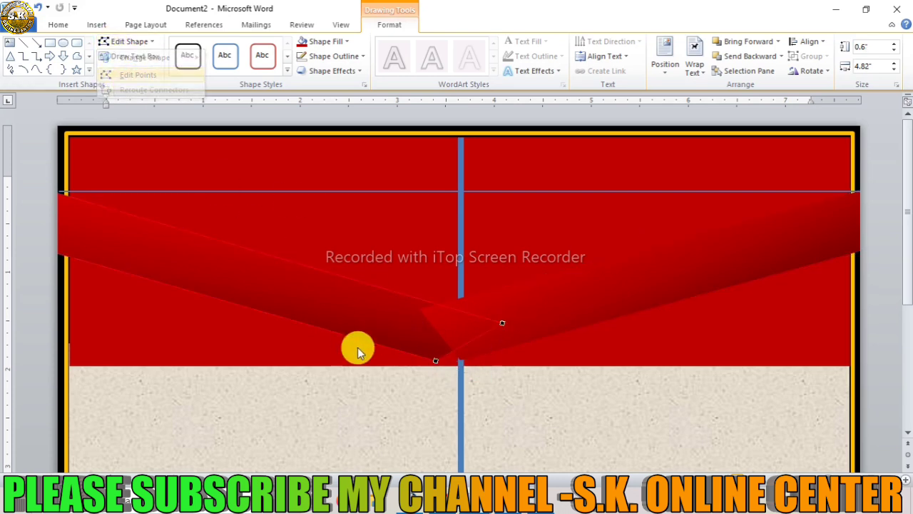
pyautogui.moveTo(436, 361); pyautogui.dragTo(461, 366)
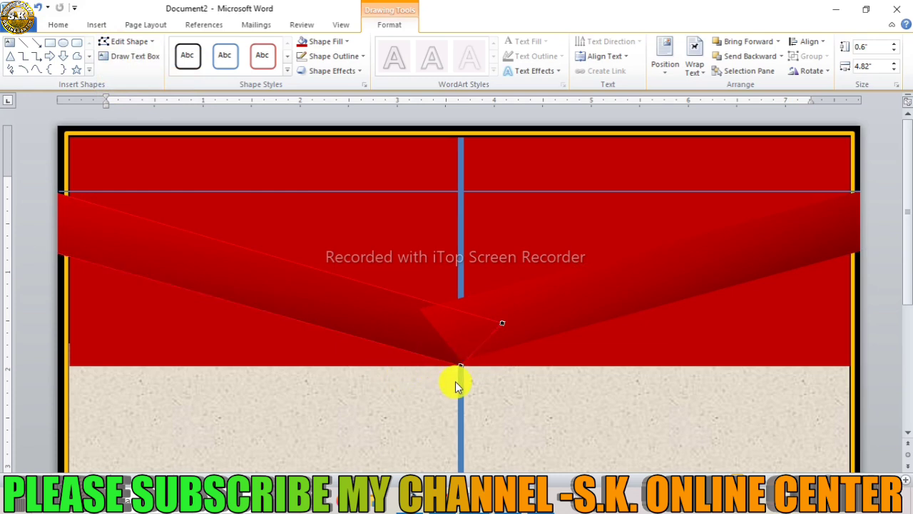
pyautogui.click(516, 314)
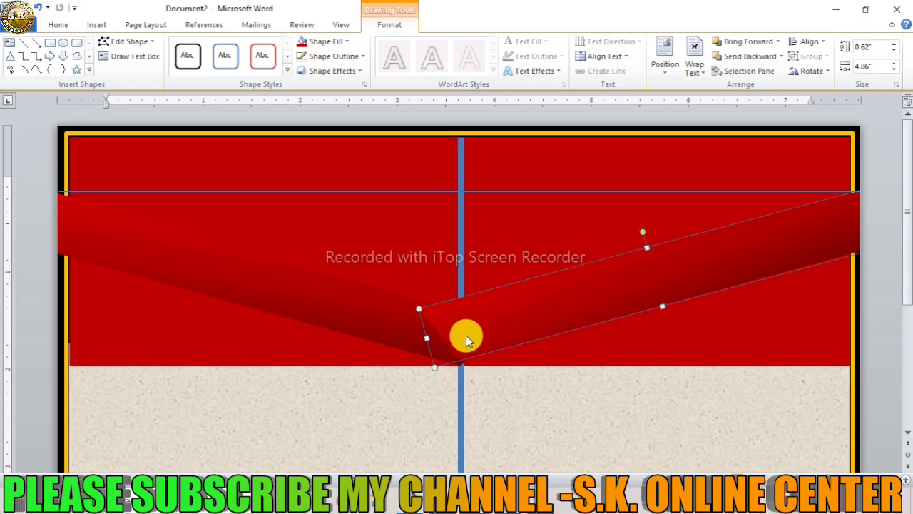
pyautogui.moveTo(464, 336); pyautogui.dragTo(489, 357)
pyautogui.click(359, 436)
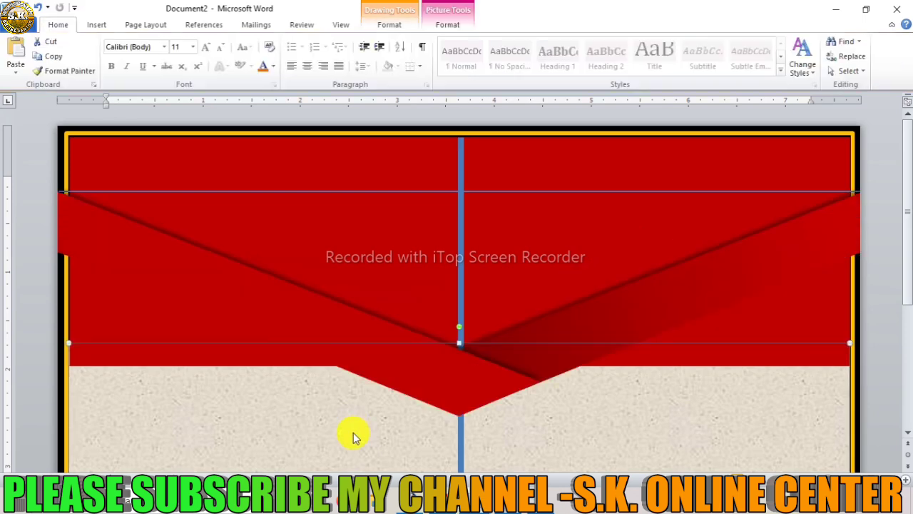
# Fill the left ribbon band with a dark red Linear Diagonal – Bottom Right to Top Left gradient.
pyautogui.click(446, 395)
pyautogui.click(536, 350)
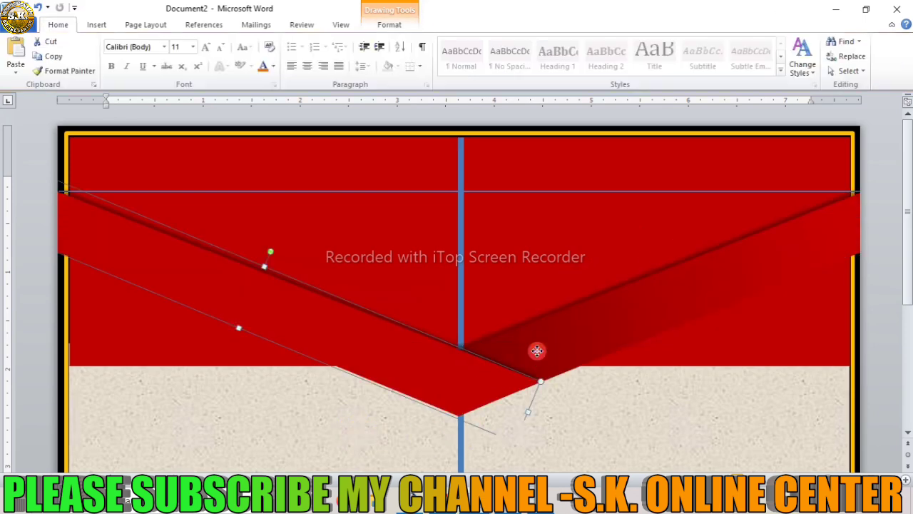
pyautogui.click(391, 346)
pyautogui.click(389, 25)
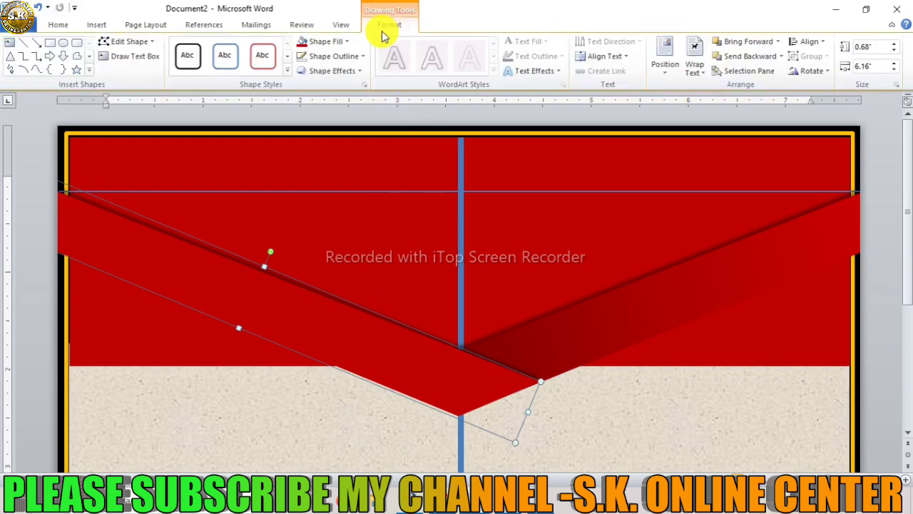
pyautogui.click(332, 44)
pyautogui.moveTo(333, 222)
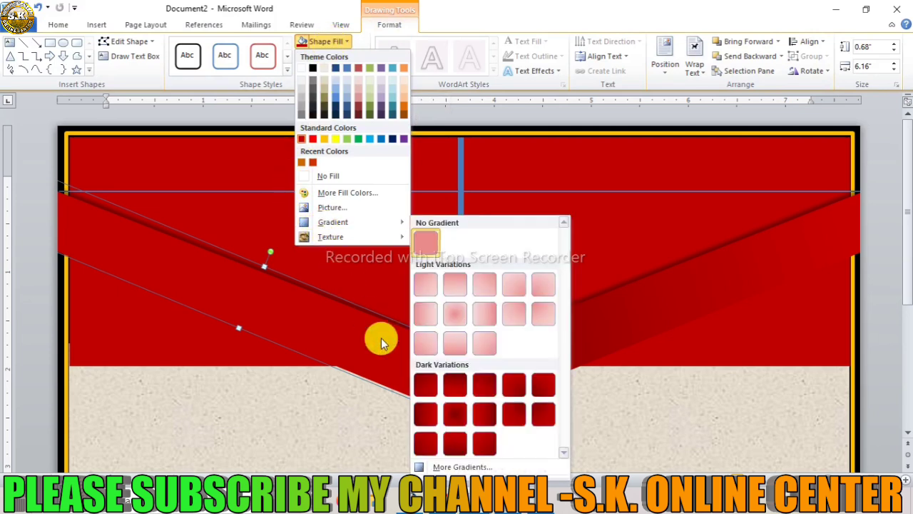
pyautogui.click(478, 445)
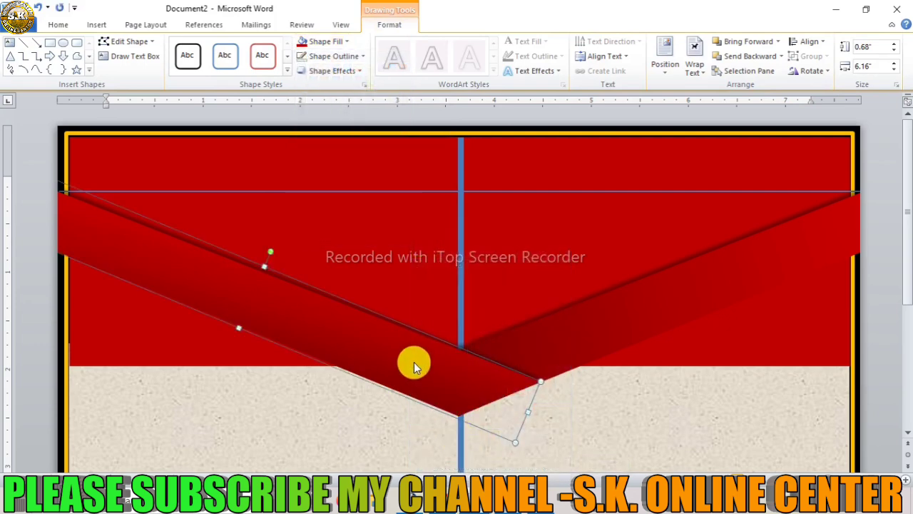
pyautogui.click(563, 337)
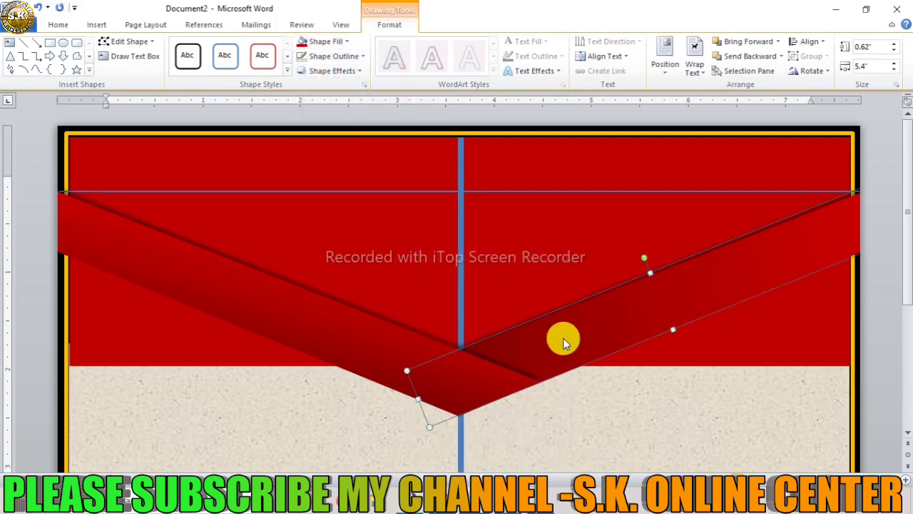
pyautogui.click(438, 191)
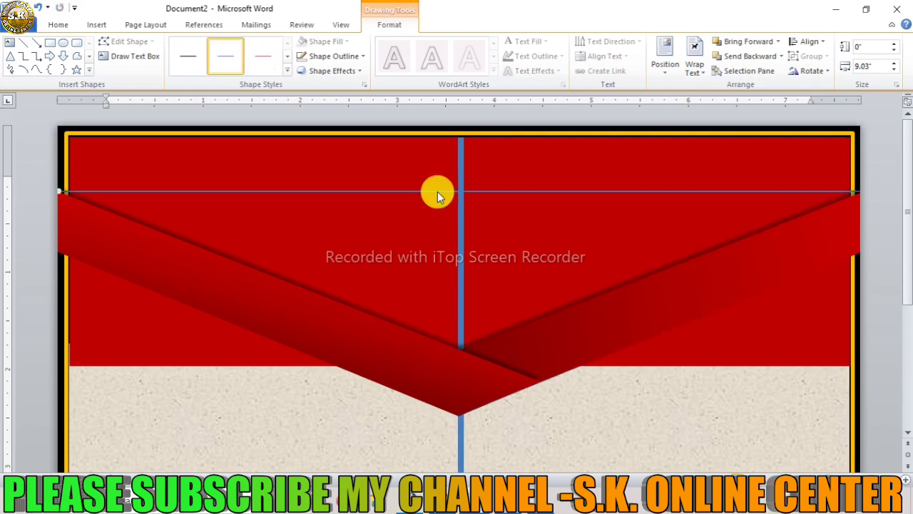
# Delete the thin guide line crossing the centre of the red band.
pyautogui.click(437, 191)
pyautogui.click(457, 194)
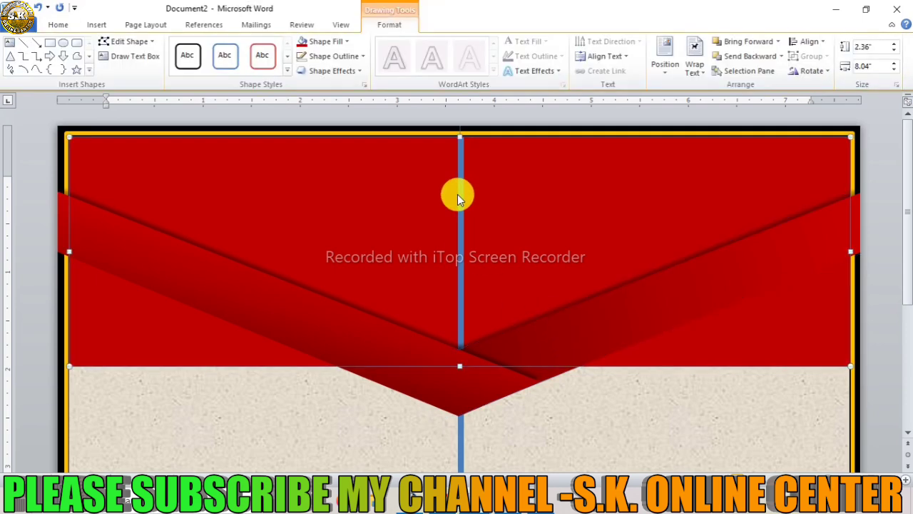
pyautogui.click(460, 197)
pyautogui.press('Delete')
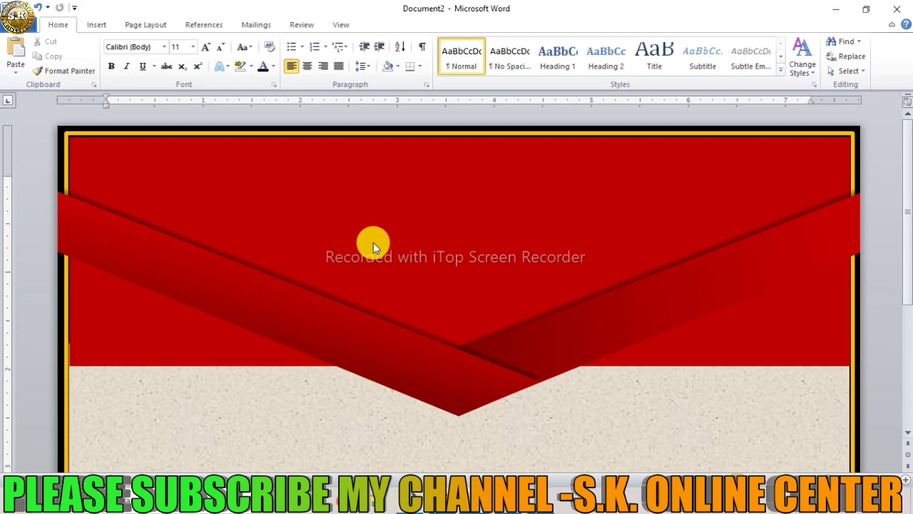
pyautogui.scroll(-1, 373, 242)
pyautogui.click(191, 278)
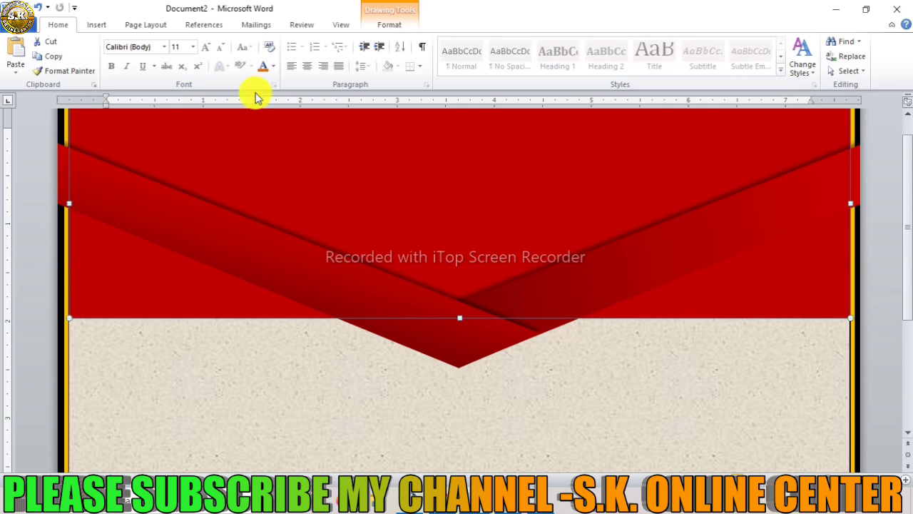
# Add a point on the red header's lower edge and raise its bottom-left corner along the left band.
pyautogui.click(389, 28)
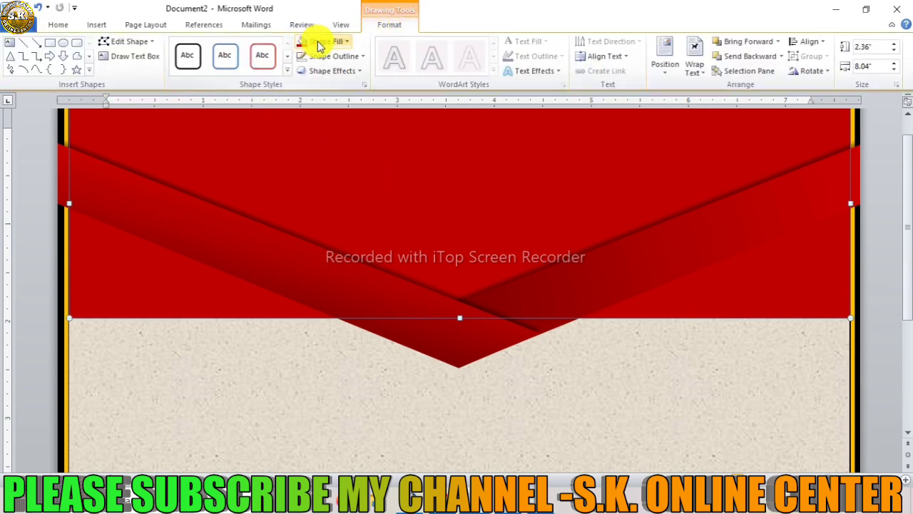
pyautogui.click(123, 42)
pyautogui.click(127, 75)
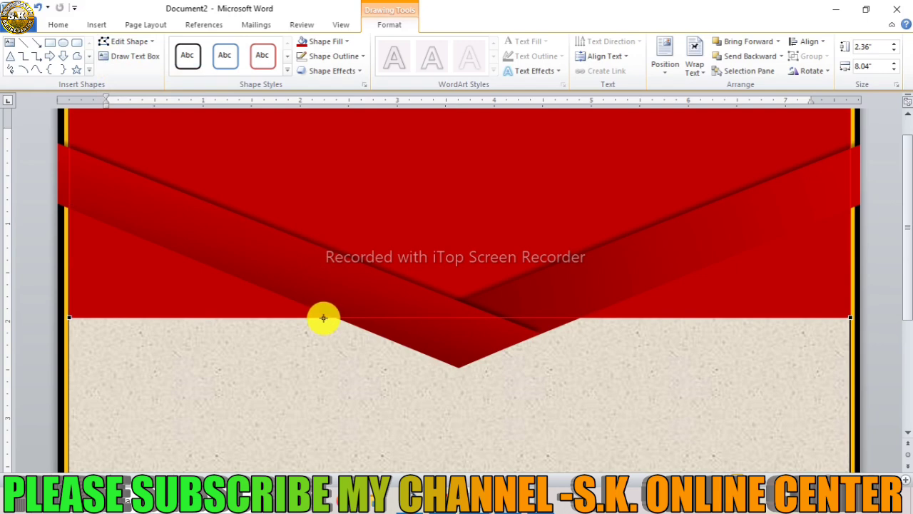
pyautogui.scroll(1, 323, 317)
pyautogui.scroll(-5, 323, 317)
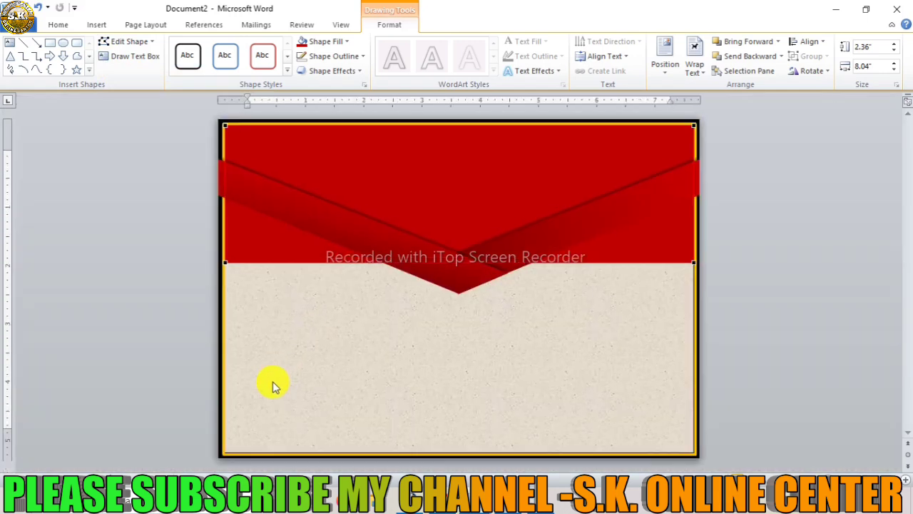
pyautogui.scroll(2, 298, 356)
pyautogui.scroll(1, 302, 351)
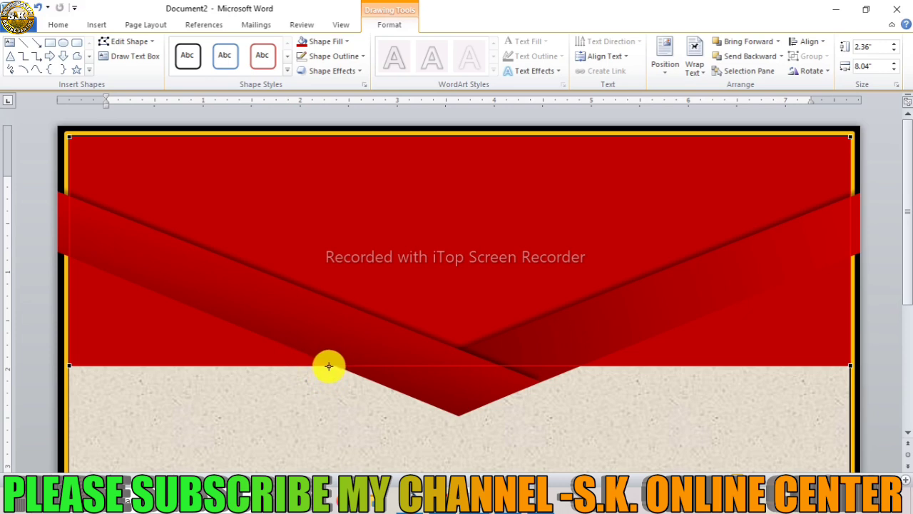
pyautogui.rightClick(328, 366)
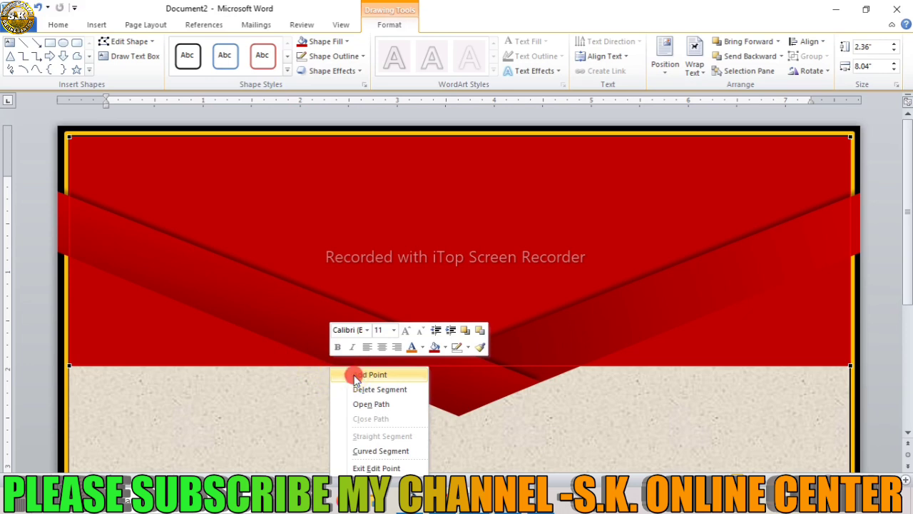
pyautogui.click(357, 375)
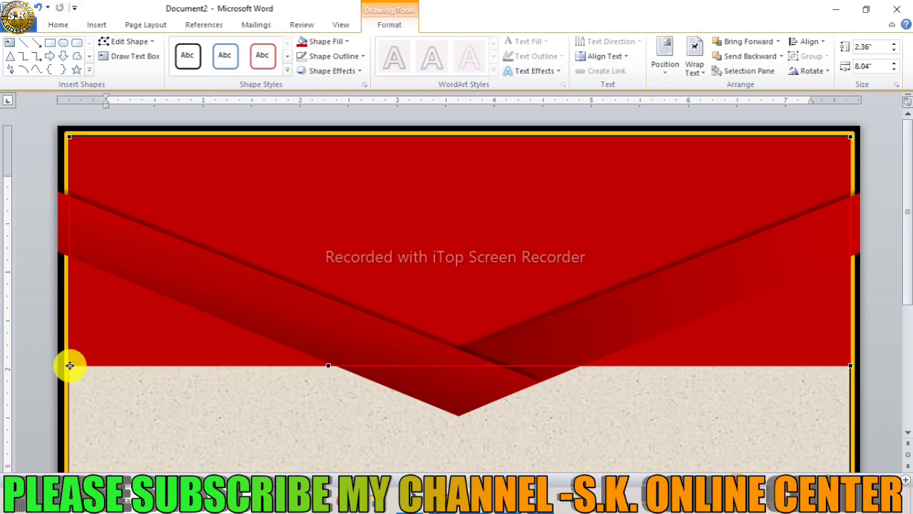
pyautogui.moveTo(69, 365); pyautogui.dragTo(69, 252)
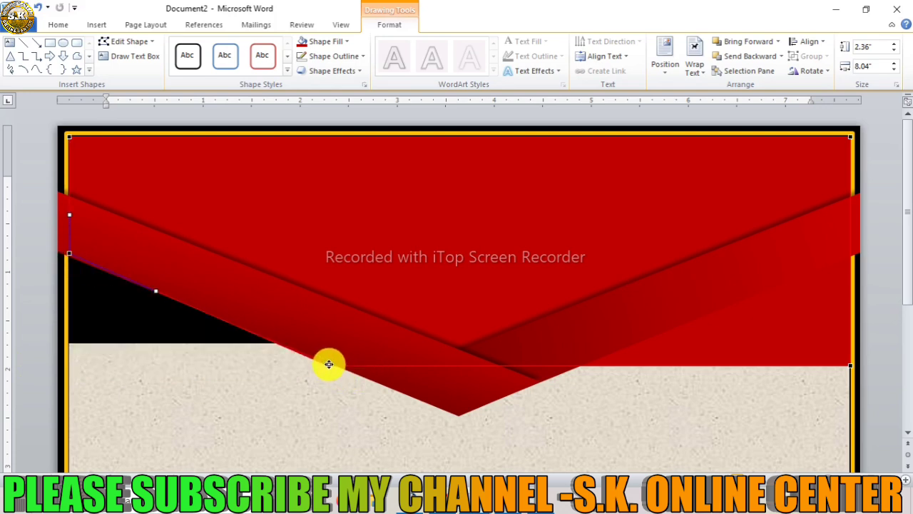
pyautogui.moveTo(328, 364); pyautogui.dragTo(330, 365)
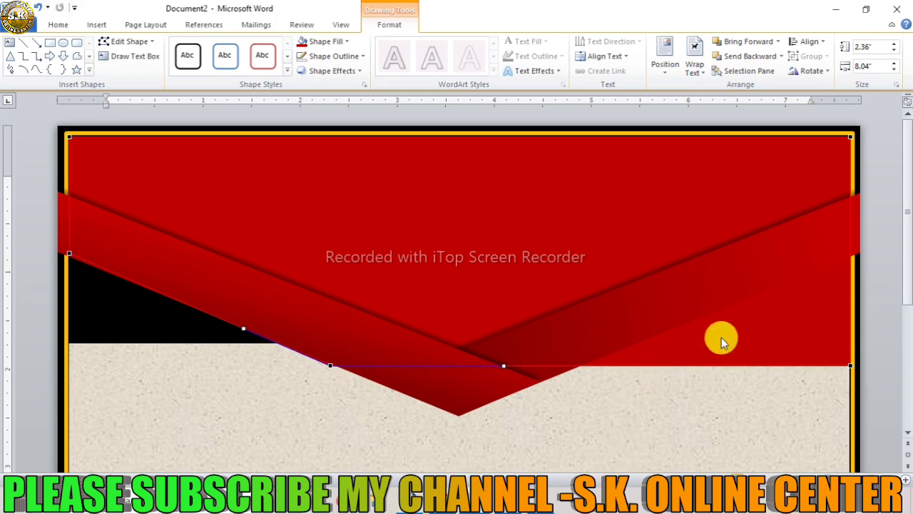
# Add a point on the right part of the lower edge and raise the bottom-right corner along the right band.
pyautogui.rightClick(586, 365)
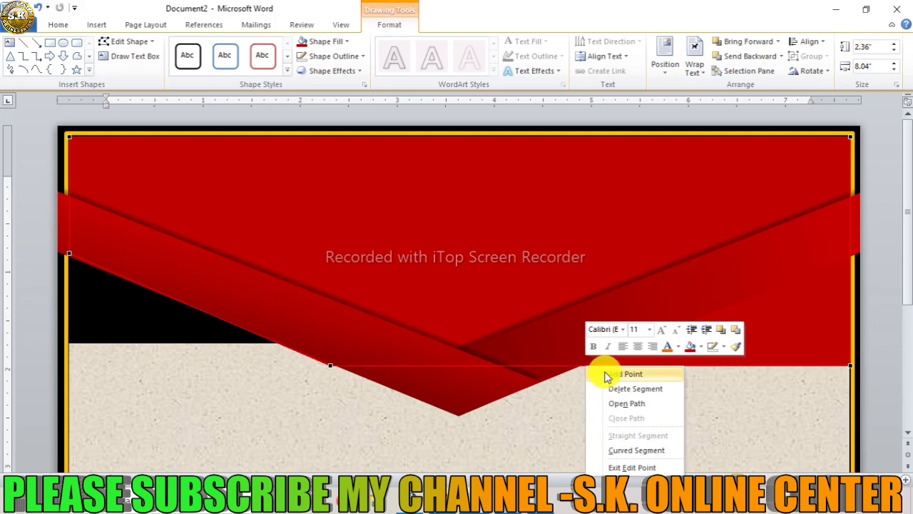
pyautogui.click(605, 375)
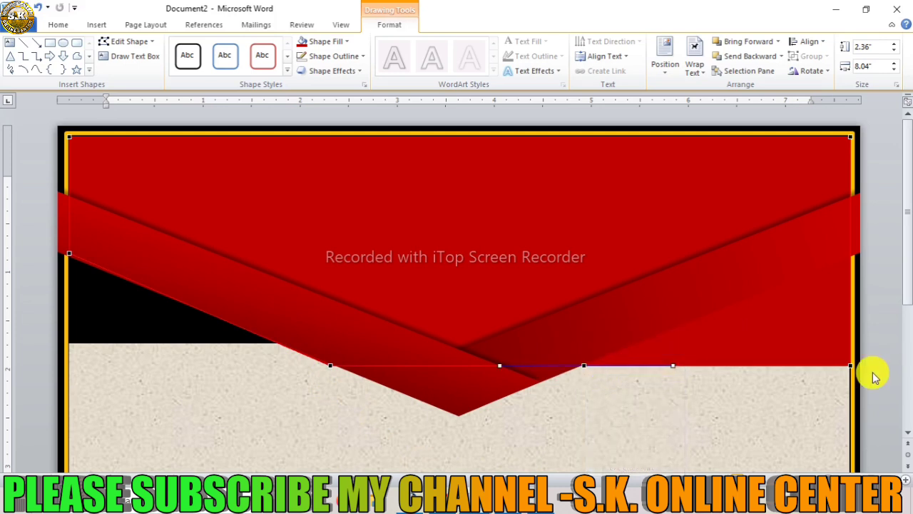
pyautogui.moveTo(850, 365); pyautogui.dragTo(851, 251)
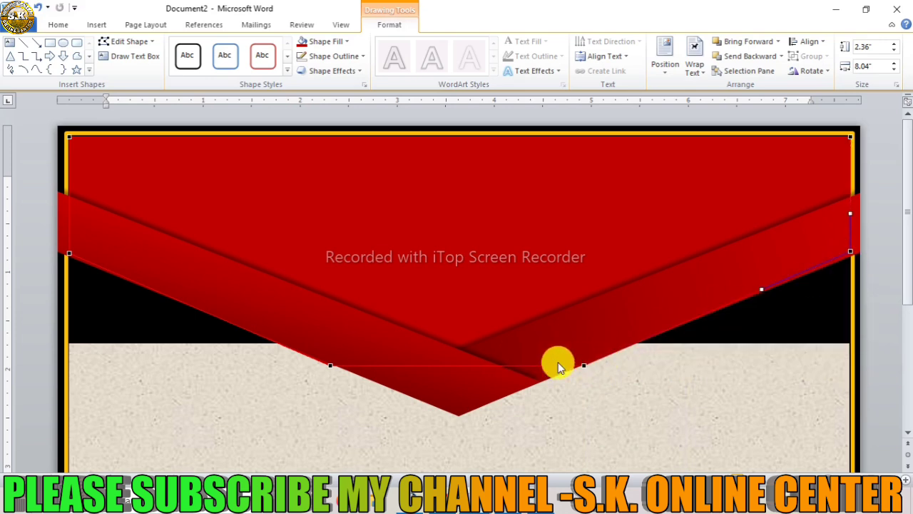
pyautogui.click(611, 430)
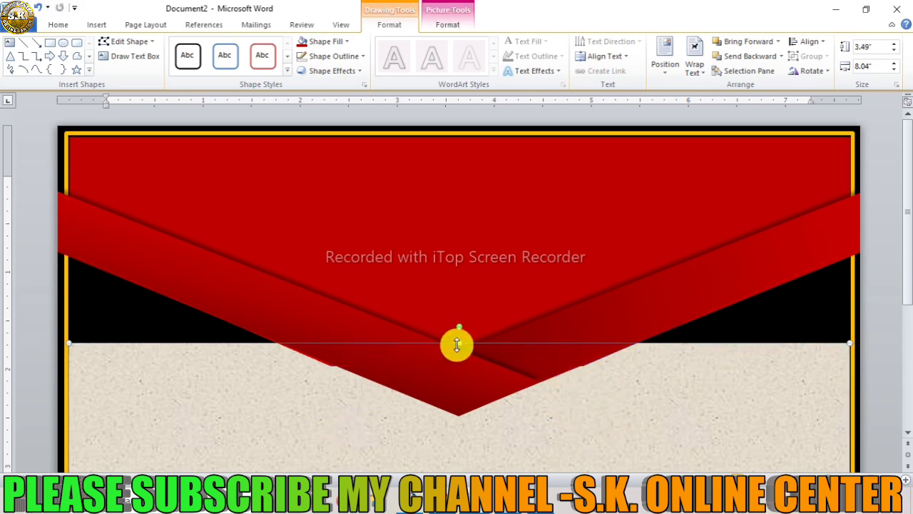
# Stretch the beige background's top edge up to the ribbon bands, making it 4.53 inches tall.
pyautogui.scroll(-3, 396, 418)
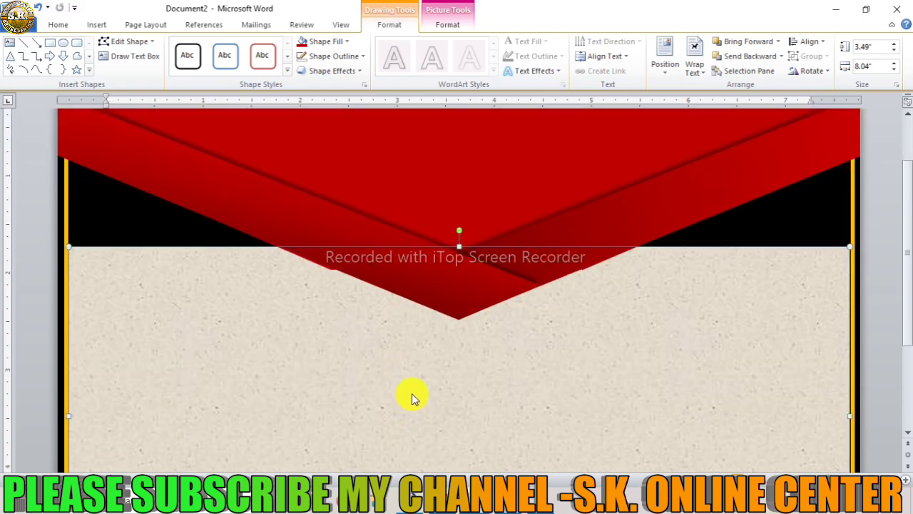
pyautogui.scroll(3, 418, 368)
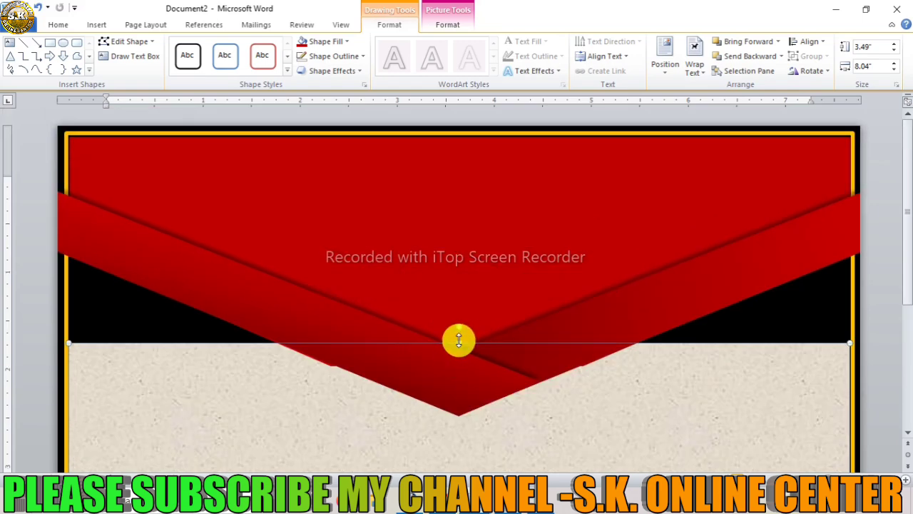
pyautogui.moveTo(459, 341); pyautogui.dragTo(454, 244)
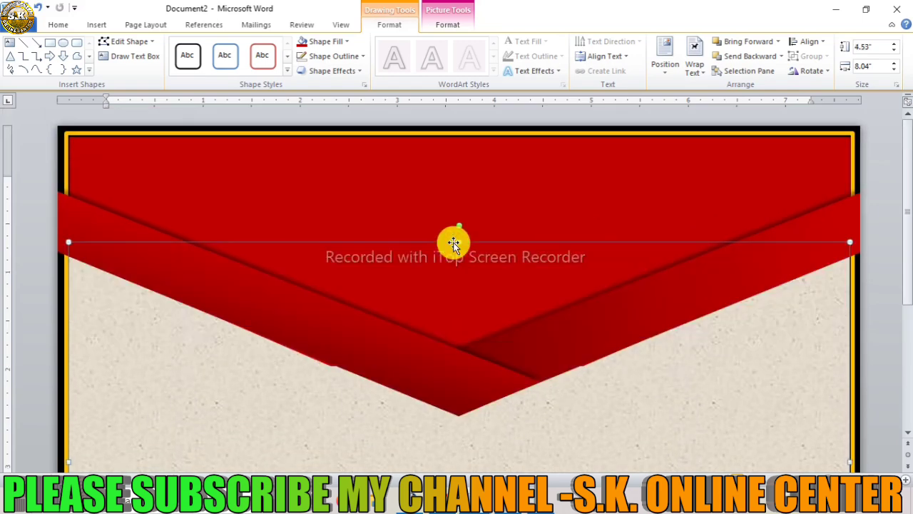
pyautogui.click(473, 187)
pyautogui.click(320, 434)
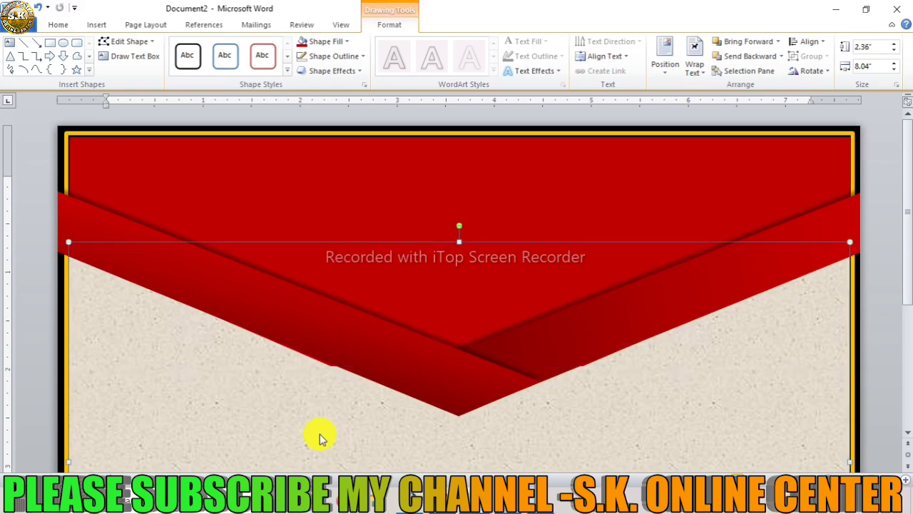
pyautogui.click(319, 434)
pyautogui.scroll(-2, 370, 362)
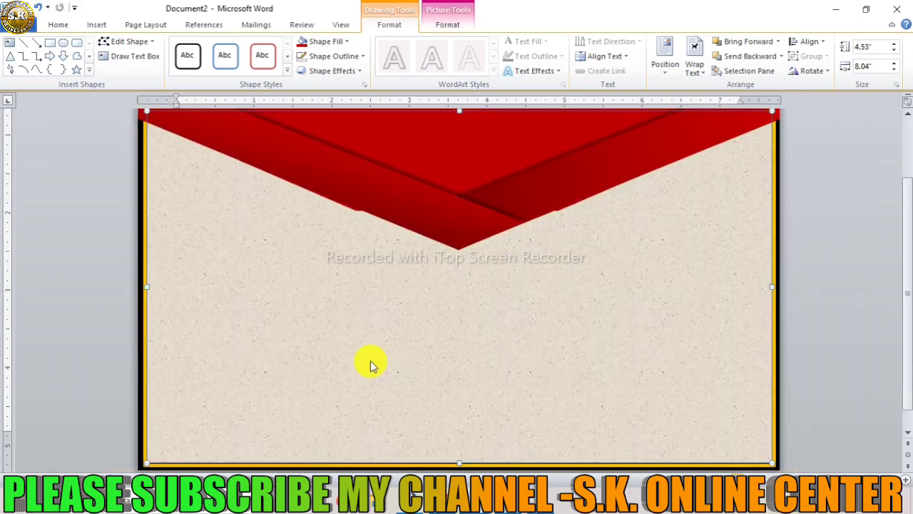
pyautogui.scroll(1, 371, 376)
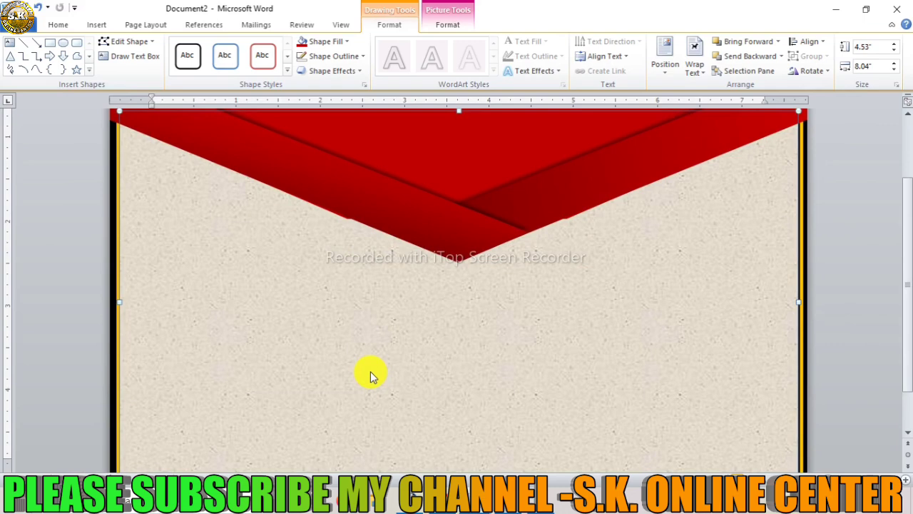
pyautogui.scroll(3, 370, 376)
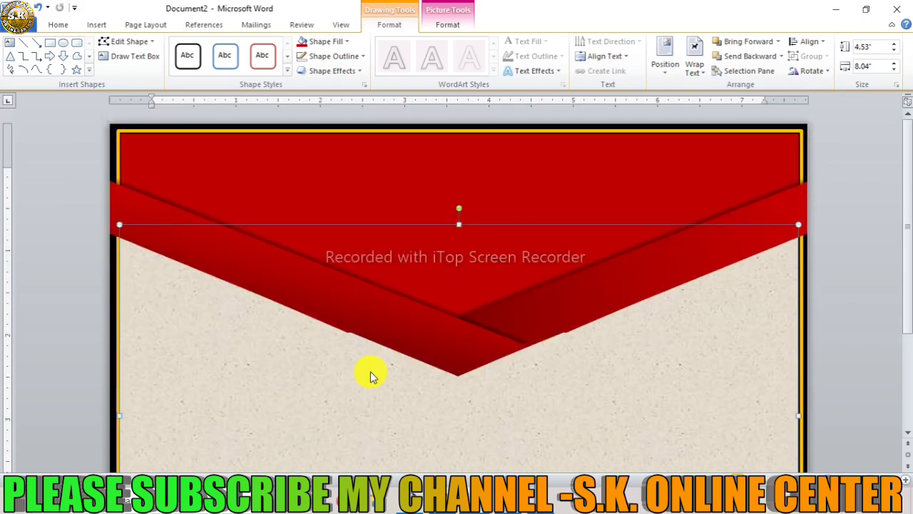
pyautogui.scroll(-1, 371, 371)
pyautogui.scroll(-1, 370, 371)
pyautogui.scroll(1, 371, 376)
pyautogui.click(421, 369)
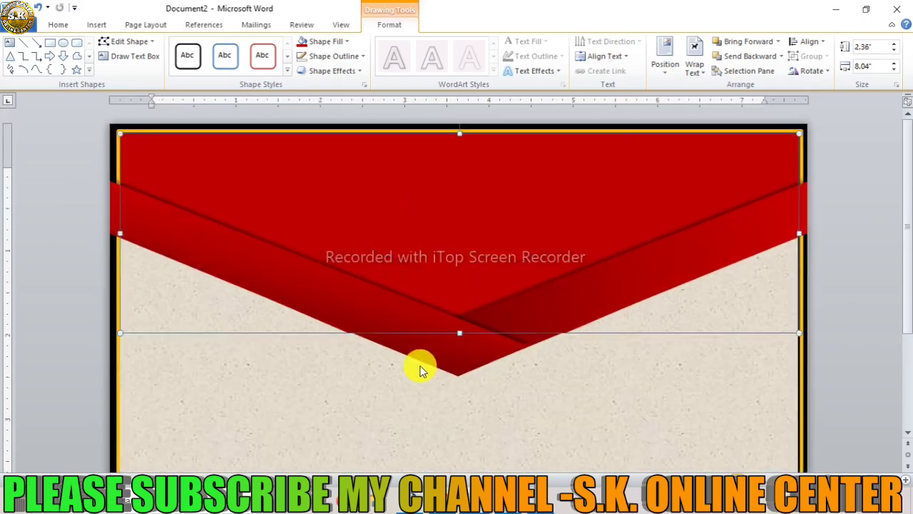
# Group both diagonal bands, the framed background and the top red block into one 2.36 × 8.04-inch object.
pyautogui.click(309, 289)
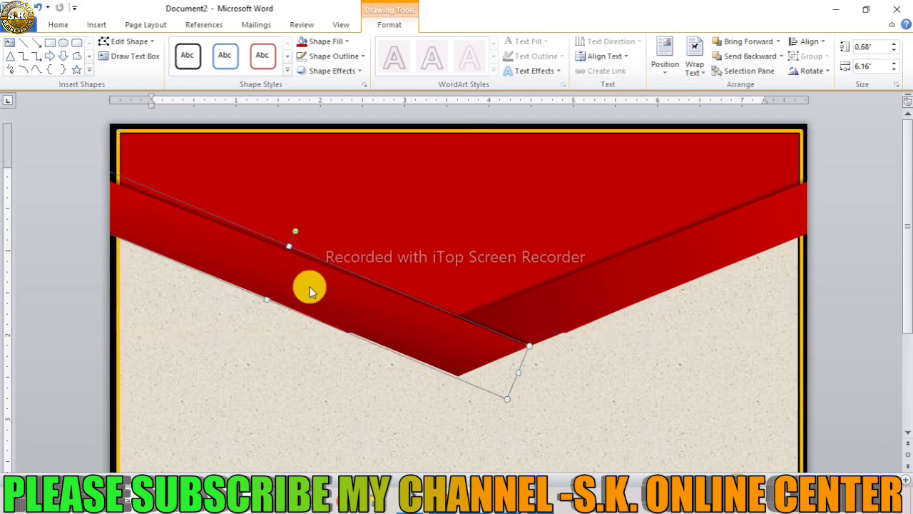
pyautogui.keyDown('shift'); pyautogui.click(553, 299); pyautogui.keyUp('shift')
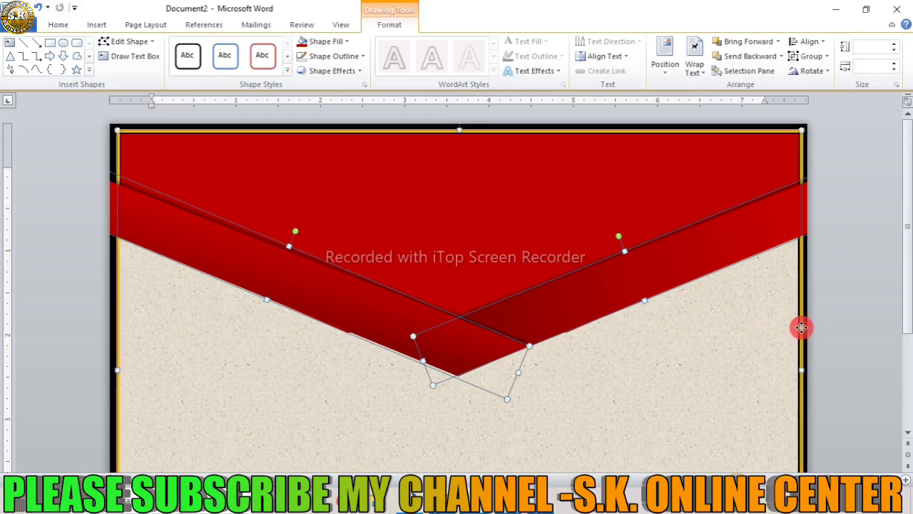
pyautogui.keyDown('shift'); pyautogui.click(756, 333); pyautogui.keyUp('shift')
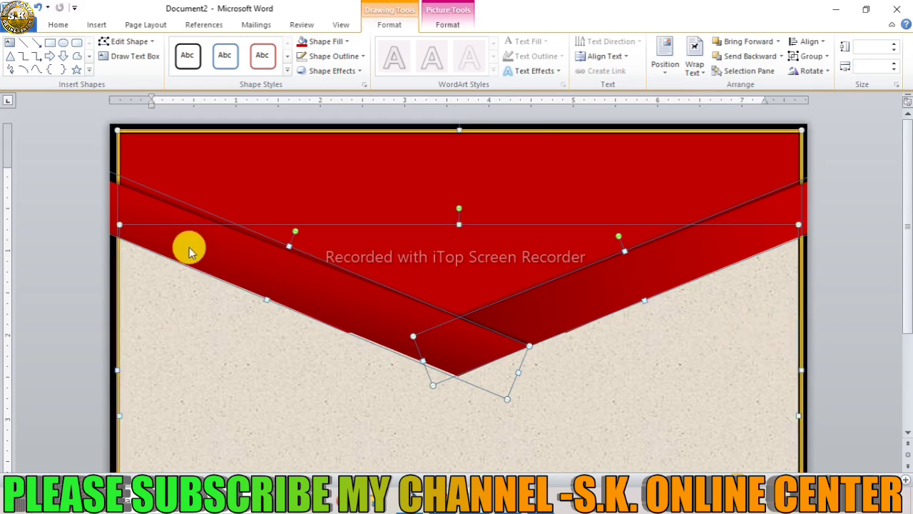
pyautogui.keyDown('shift'); pyautogui.click(235, 185); pyautogui.keyUp('shift')
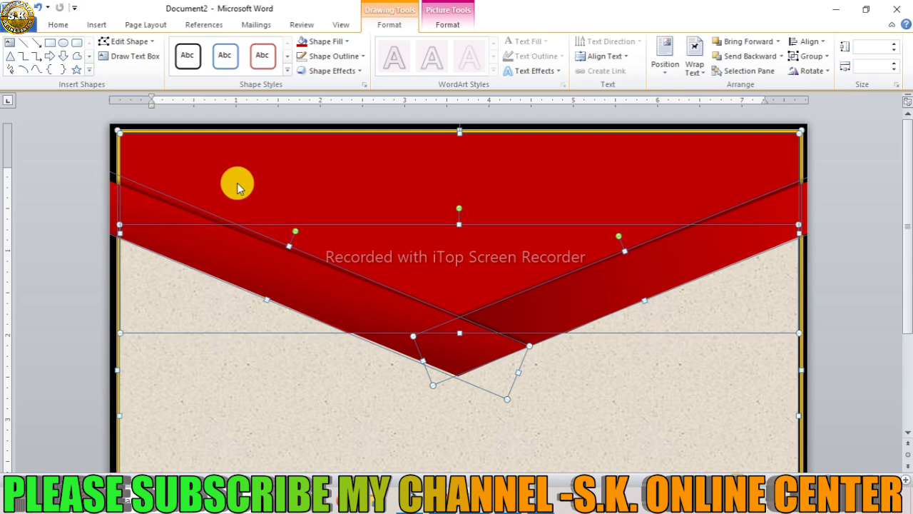
pyautogui.click(809, 56)
pyautogui.click(813, 68)
pyautogui.click(668, 179)
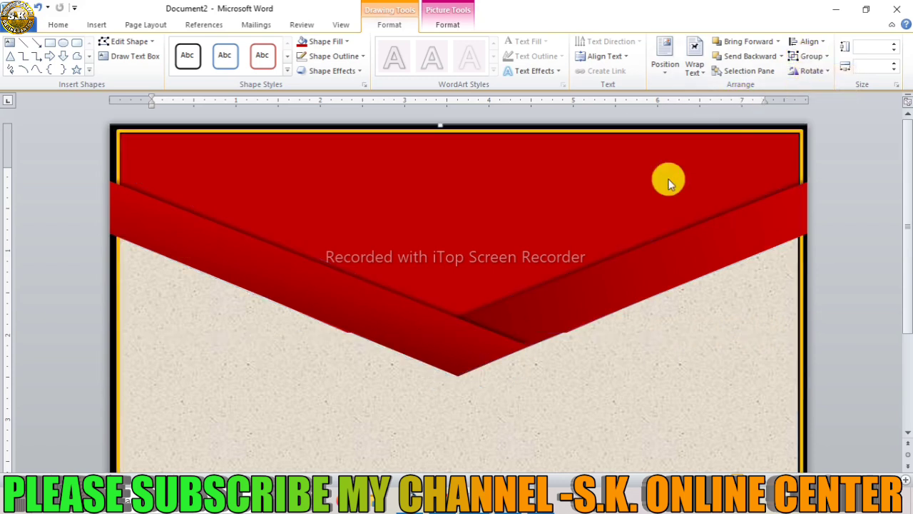
pyautogui.click(465, 207)
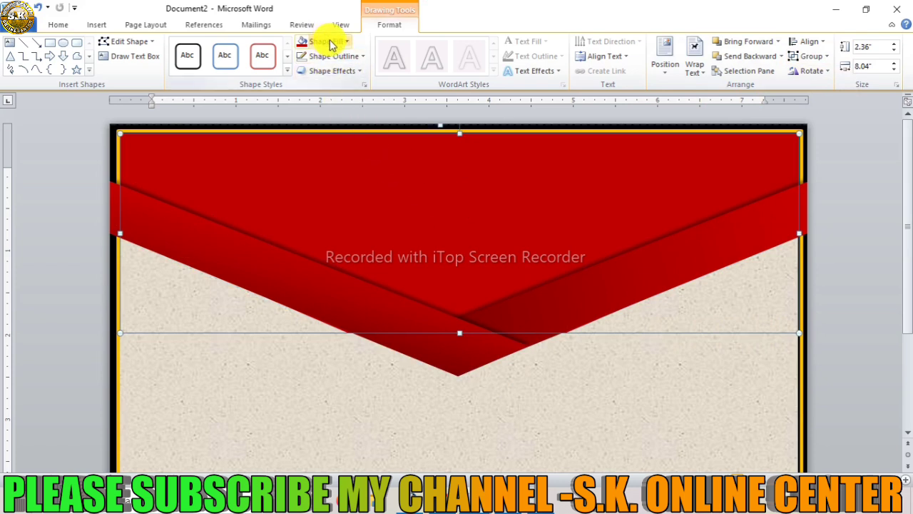
# Apply an Inside Top shadow to the red group and an outer shadow preset to the left and right ribbon bands.
pyautogui.click(330, 71)
pyautogui.moveTo(339, 126)
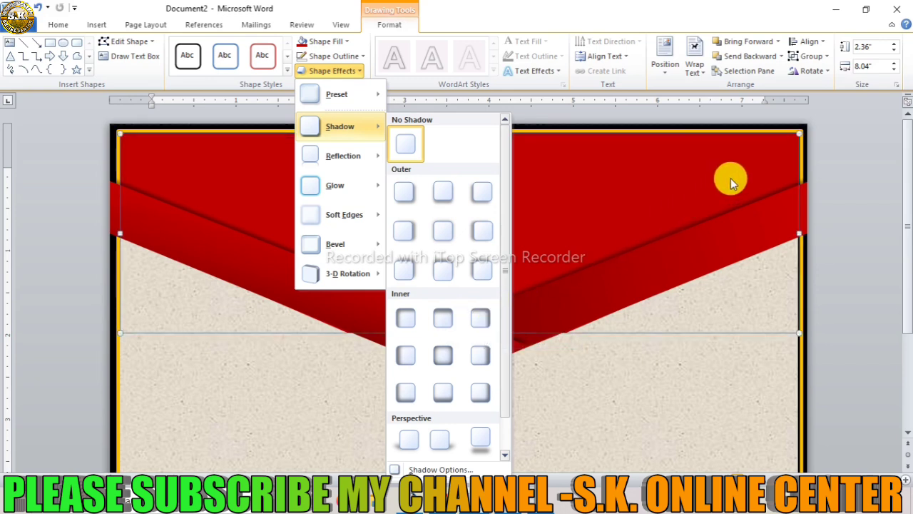
pyautogui.click(435, 326)
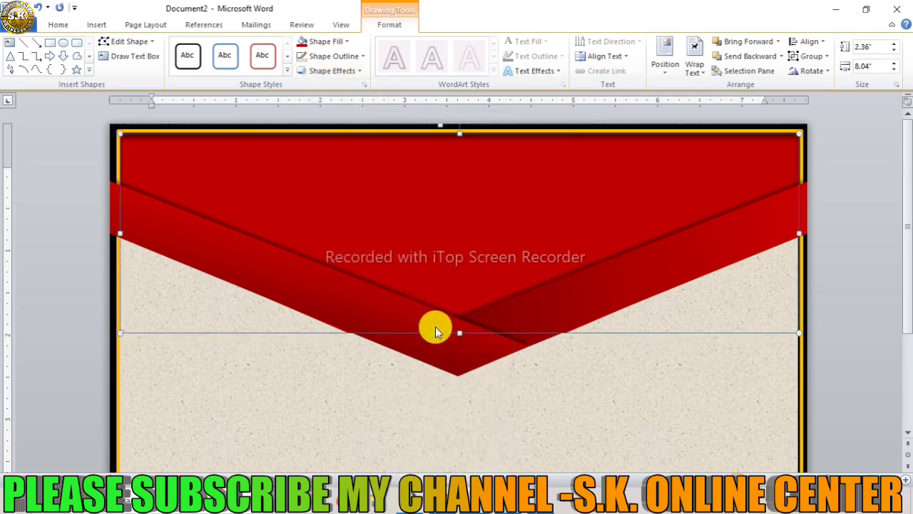
pyautogui.click(329, 288)
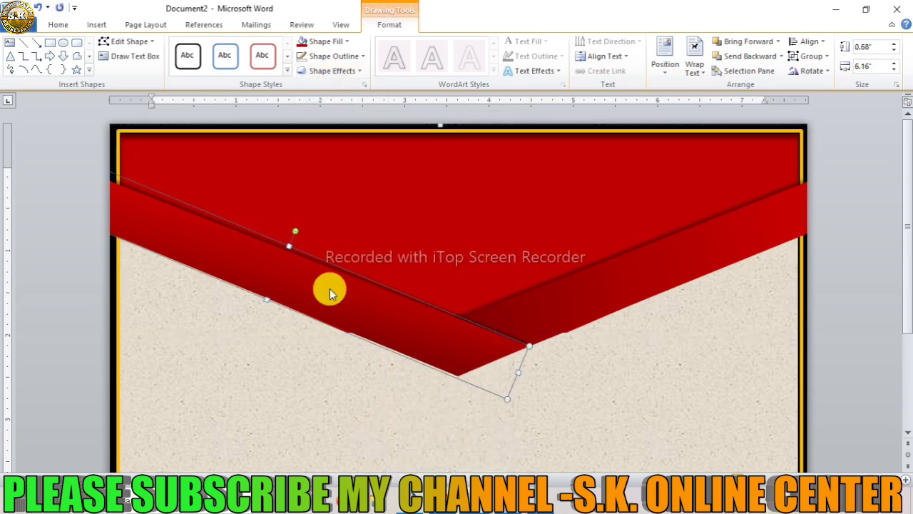
pyautogui.click(332, 70)
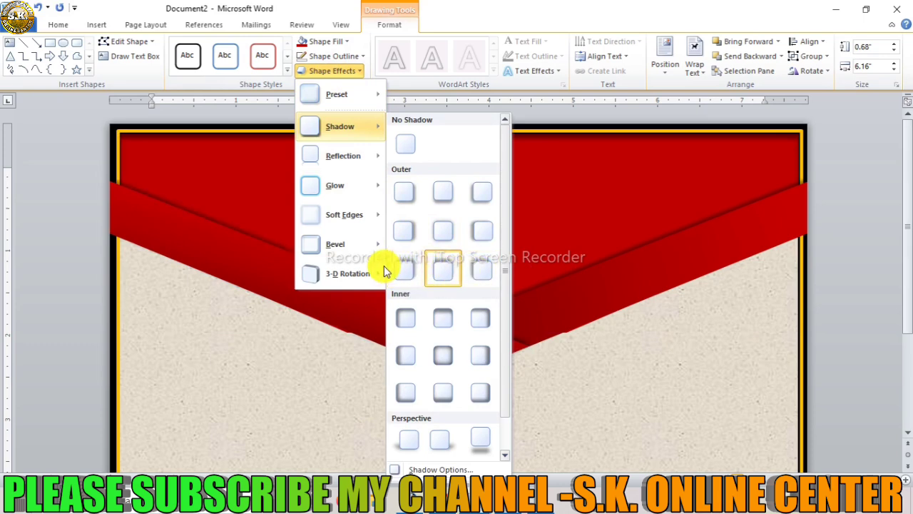
pyautogui.click(407, 268)
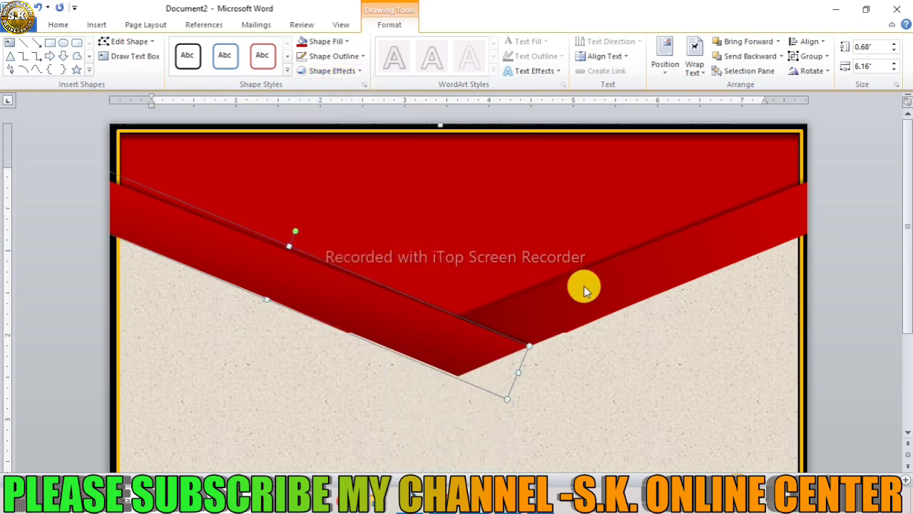
pyautogui.click(585, 287)
pyautogui.click(332, 70)
pyautogui.moveTo(340, 126)
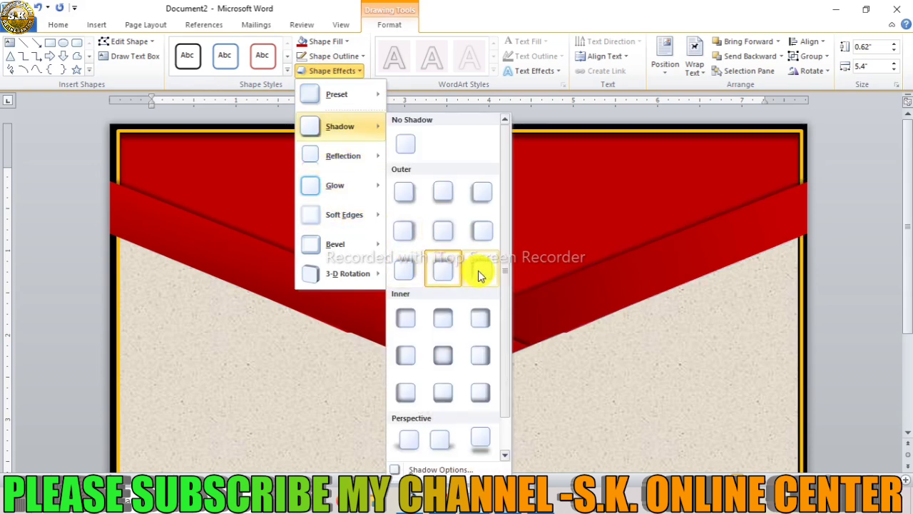
pyautogui.click(478, 275)
pyautogui.click(626, 369)
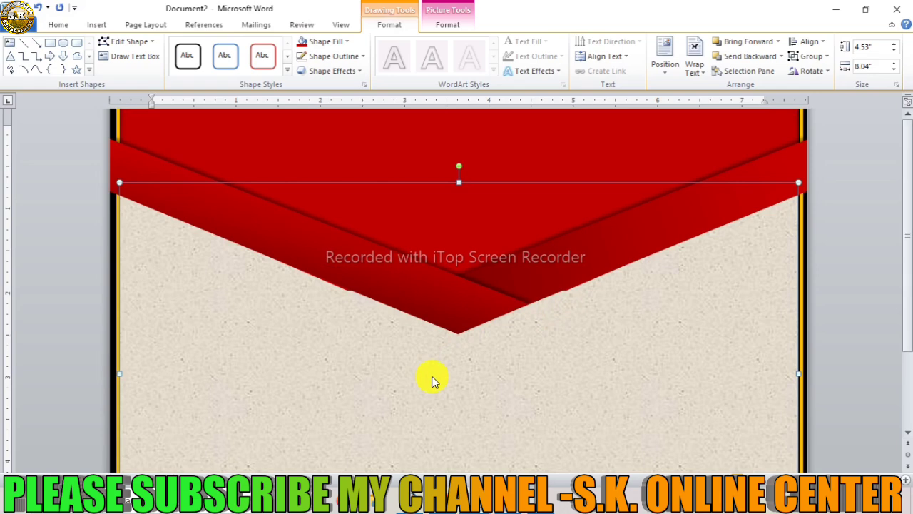
# Insert first-row orange WordArt, place it below the red band, and widen it to 5.86 inches.
pyautogui.keyDown('ctrl'); pyautogui.scroll(-3, 432, 380); pyautogui.keyUp('ctrl')
pyautogui.keyDown('ctrl'); pyautogui.scroll(-1, 432, 380); pyautogui.keyUp('ctrl')
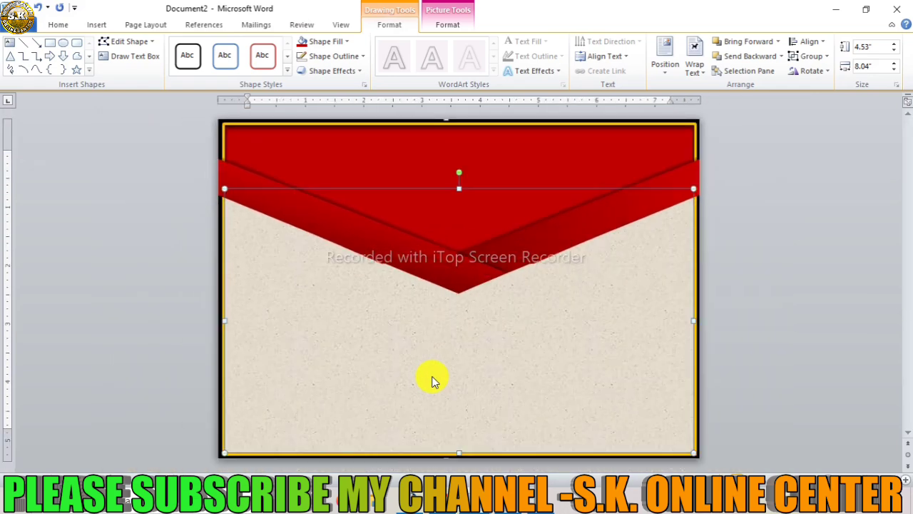
pyautogui.click(94, 25)
pyautogui.click(626, 56)
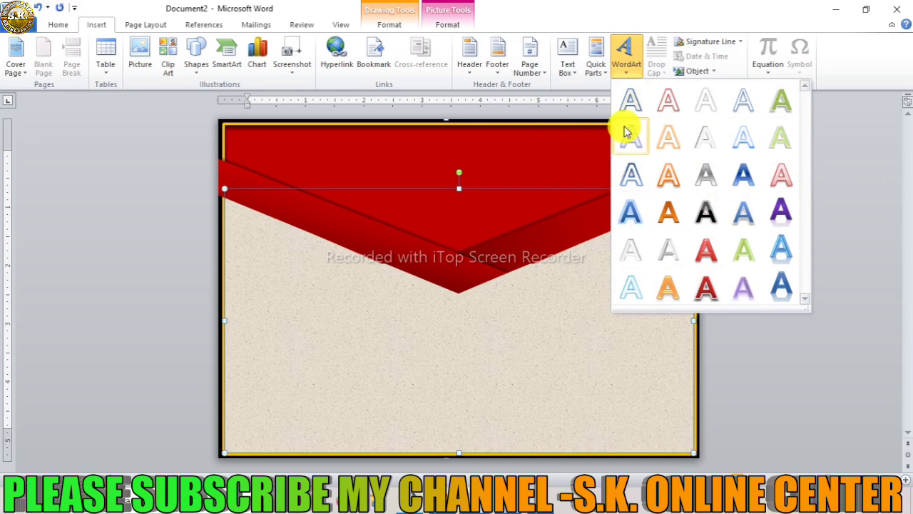
pyautogui.click(660, 105)
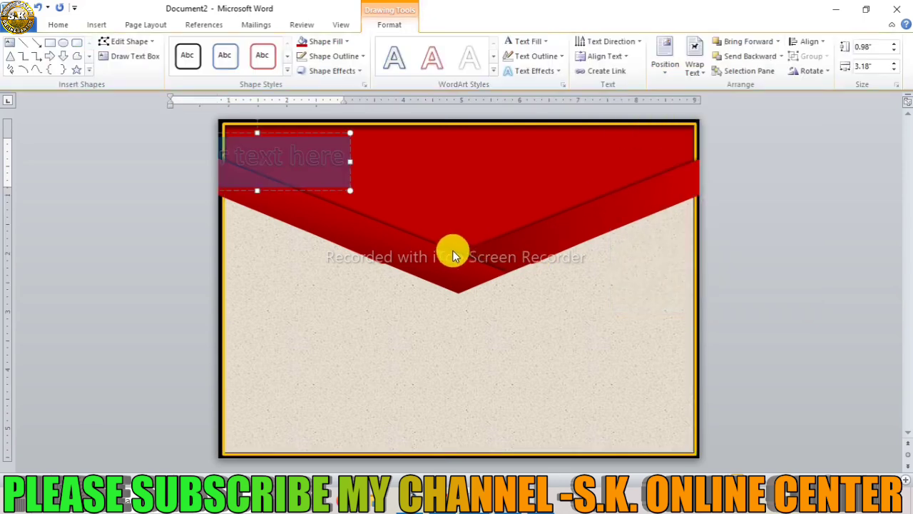
pyautogui.moveTo(296, 135); pyautogui.dragTo(396, 303)
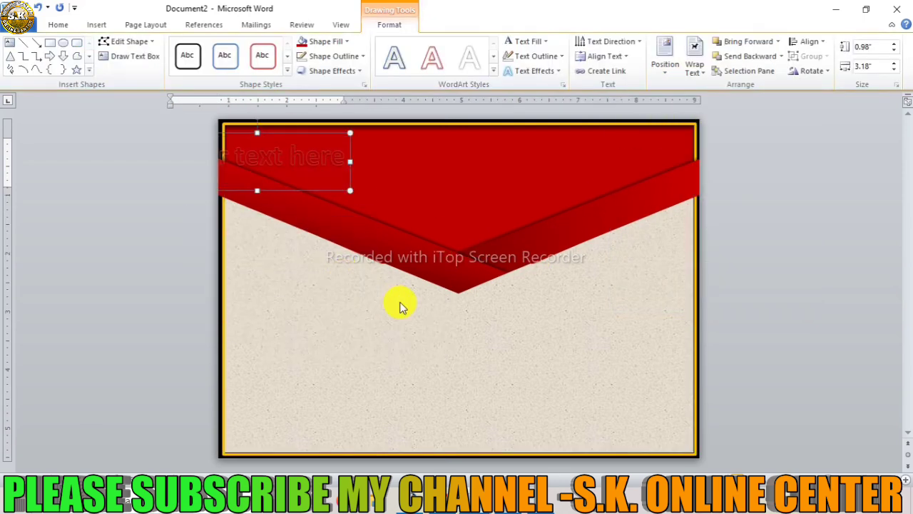
pyautogui.moveTo(446, 327); pyautogui.dragTo(604, 346)
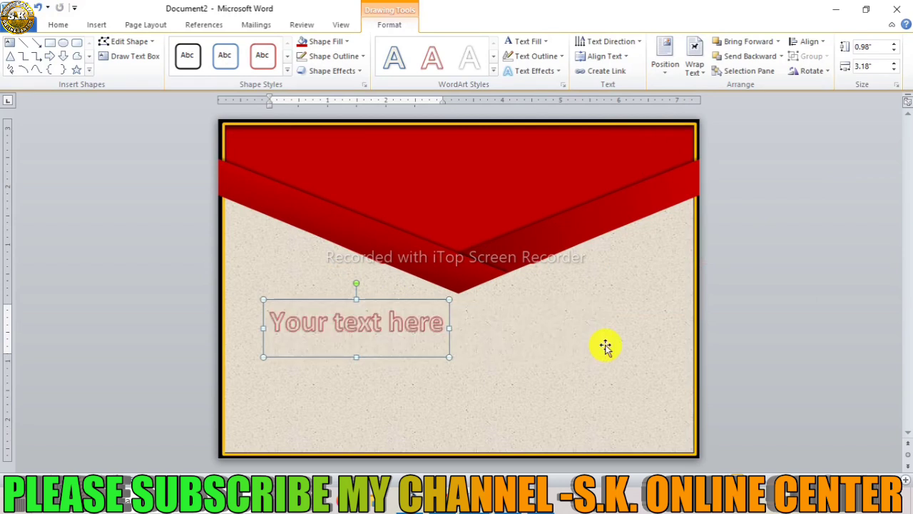
# Set the 'Your text here' WordArt to No Outline, No Shadow and a White text fill.
pyautogui.keyDown('ctrl'); pyautogui.scroll(2, 393, 358); pyautogui.keyUp('ctrl')
pyautogui.moveTo(541, 376); pyautogui.dragTo(322, 370)
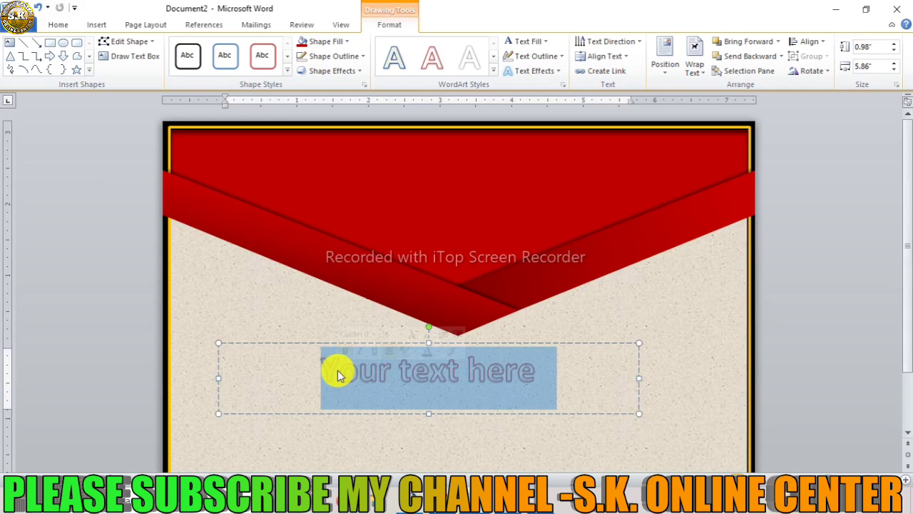
pyautogui.click(535, 57)
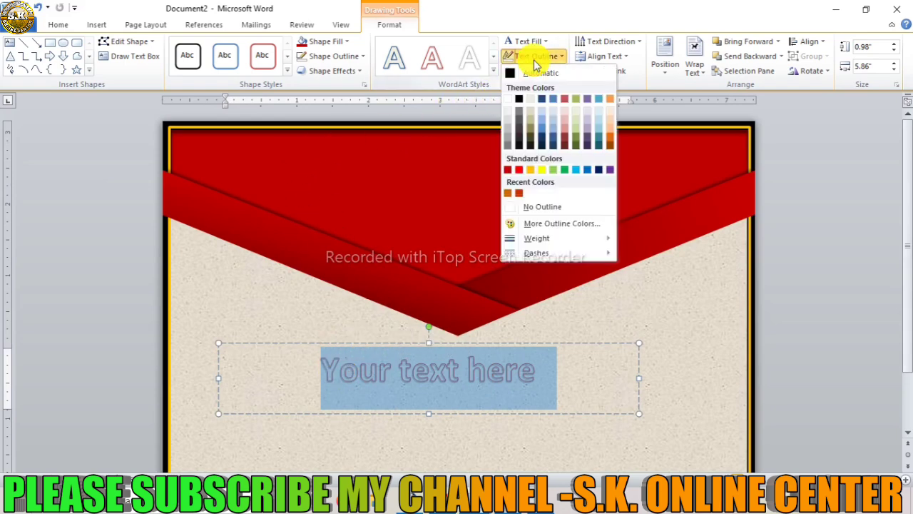
pyautogui.click(553, 212)
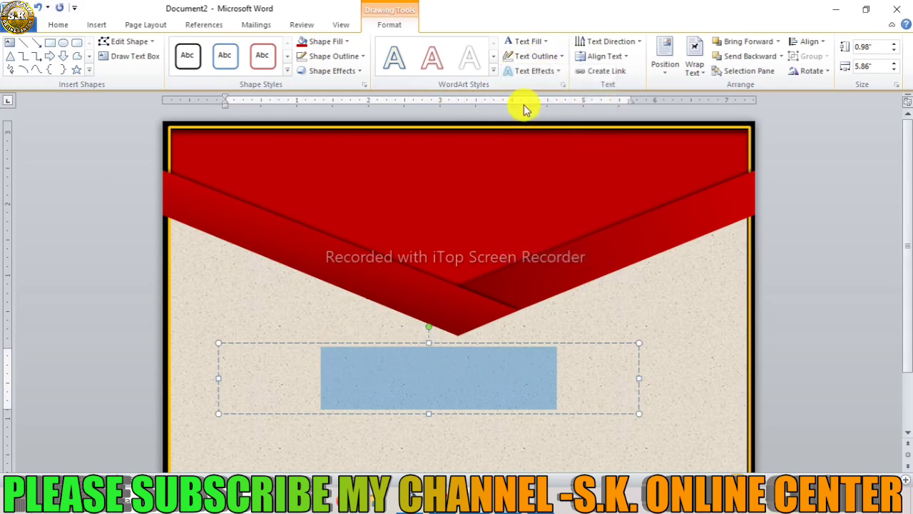
pyautogui.click(527, 71)
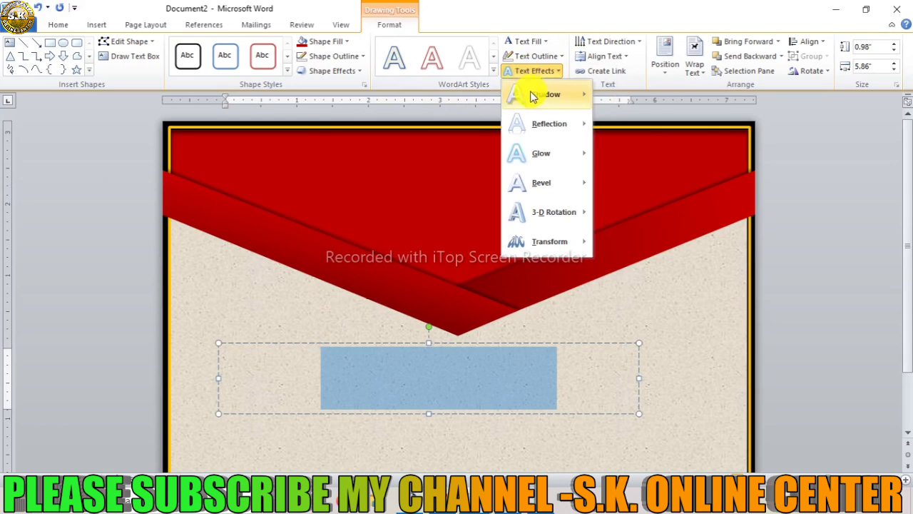
pyautogui.moveTo(545, 95)
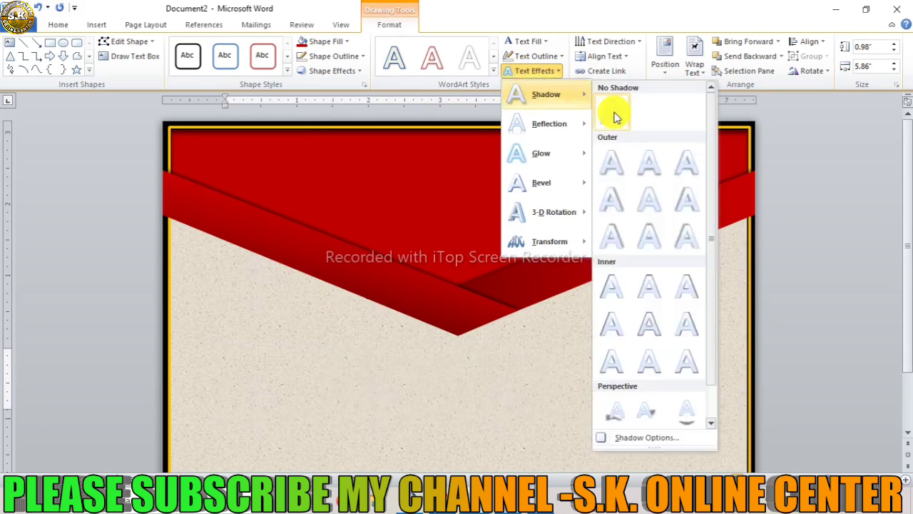
pyautogui.click(616, 117)
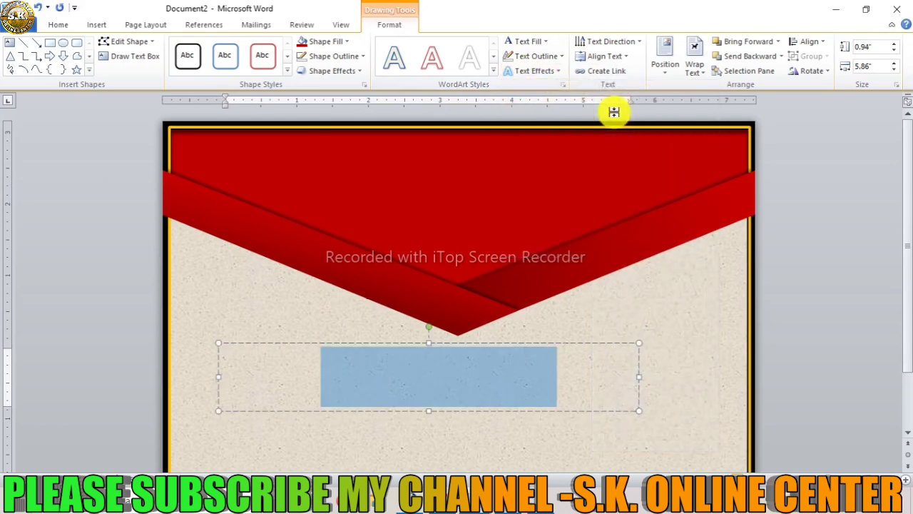
pyautogui.click(519, 46)
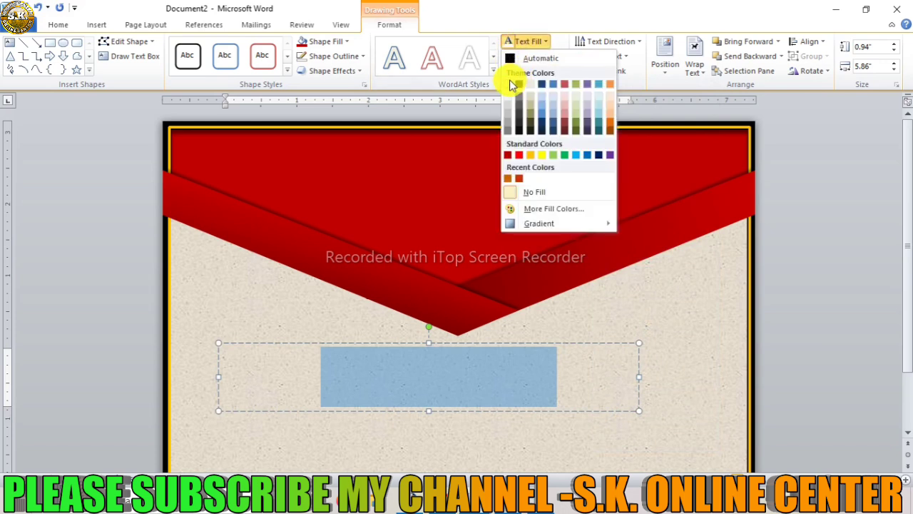
pyautogui.click(508, 85)
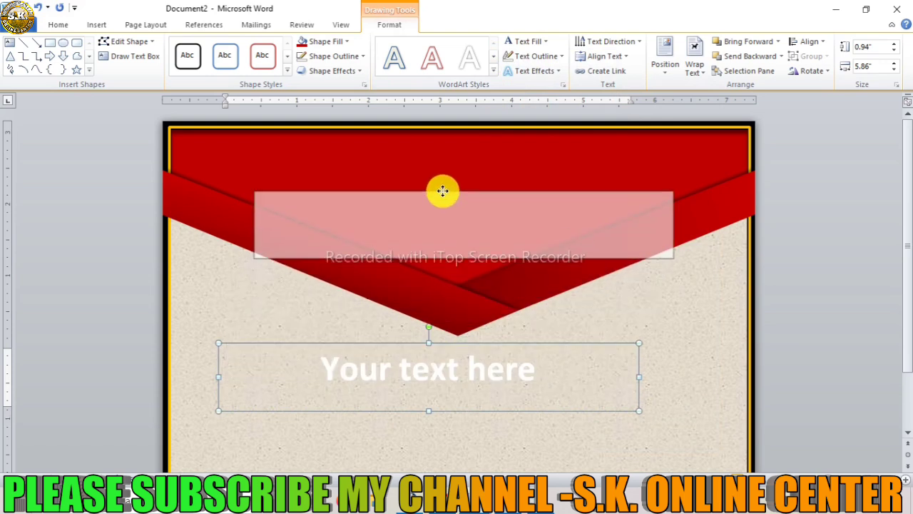
# Move the white text box onto the red band and replace its placeholder with 'CERTIFICATE'.
pyautogui.moveTo(408, 345); pyautogui.dragTo(442, 192)
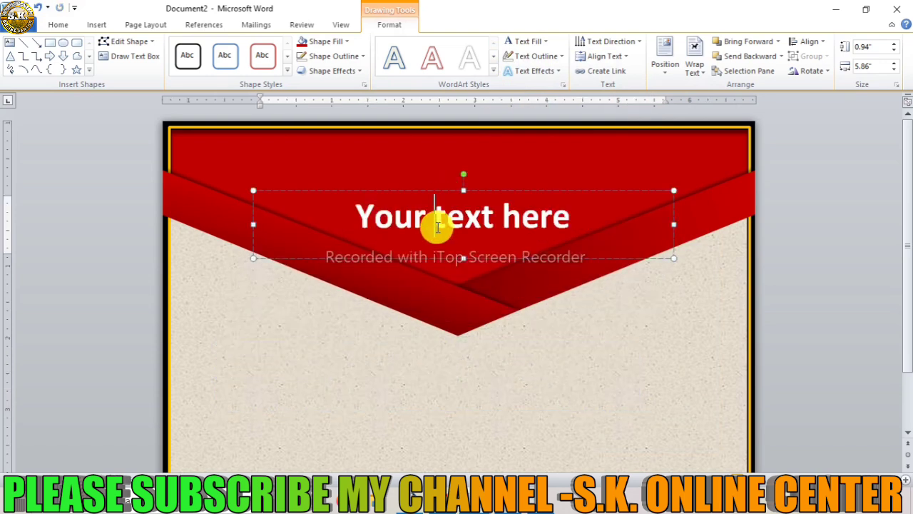
pyautogui.tripleClick(438, 227)
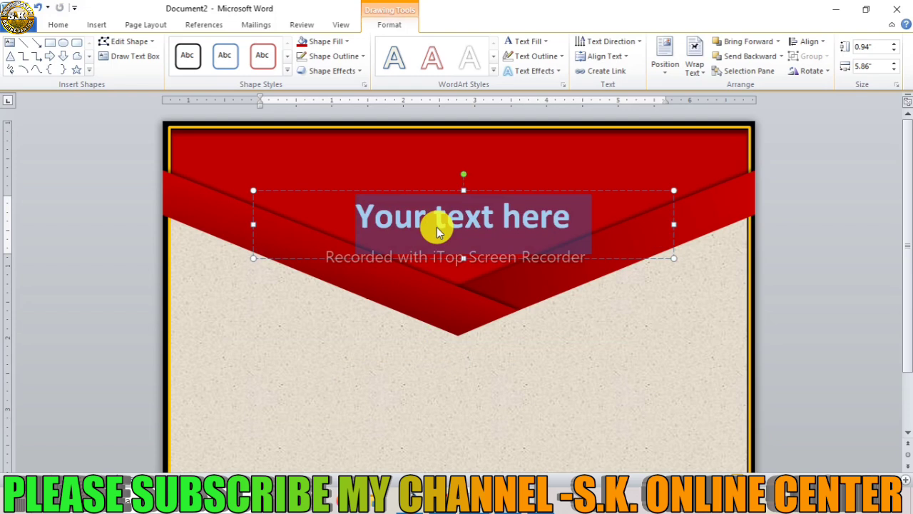
pyautogui.write('C')
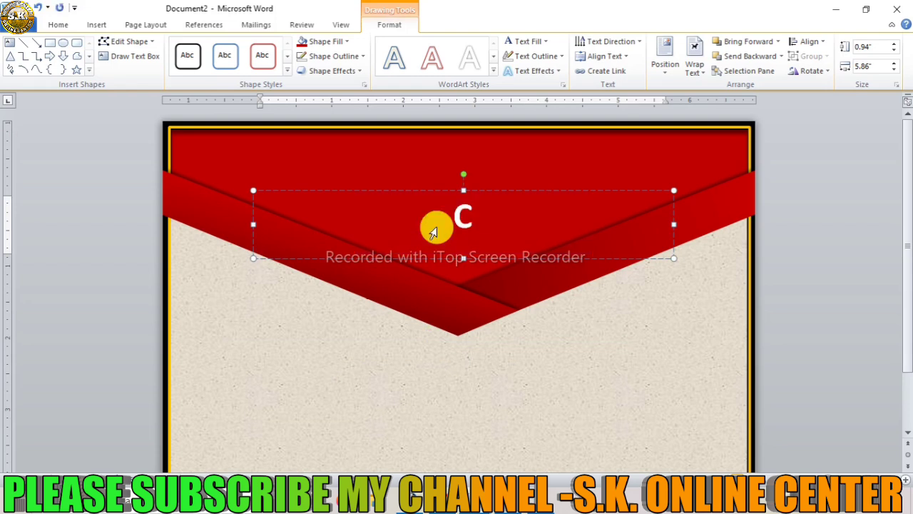
pyautogui.write('ERTIFI')
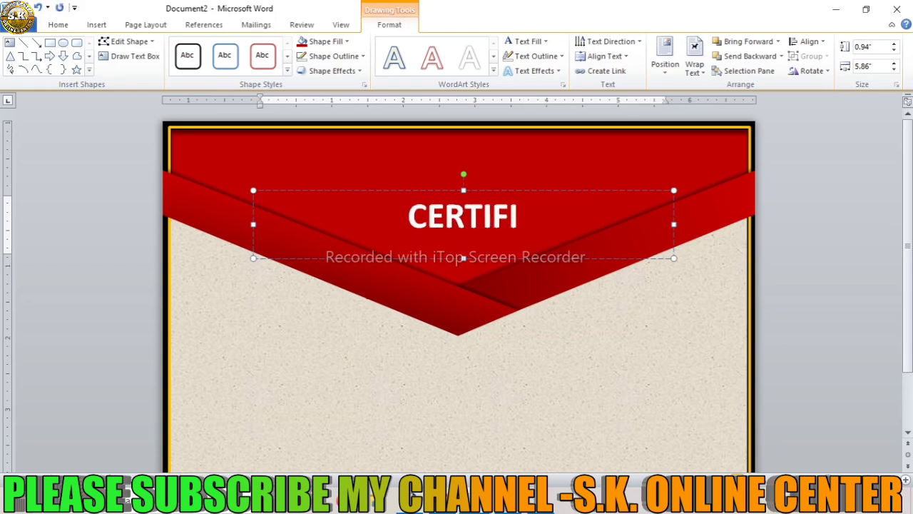
pyautogui.write('CATE')
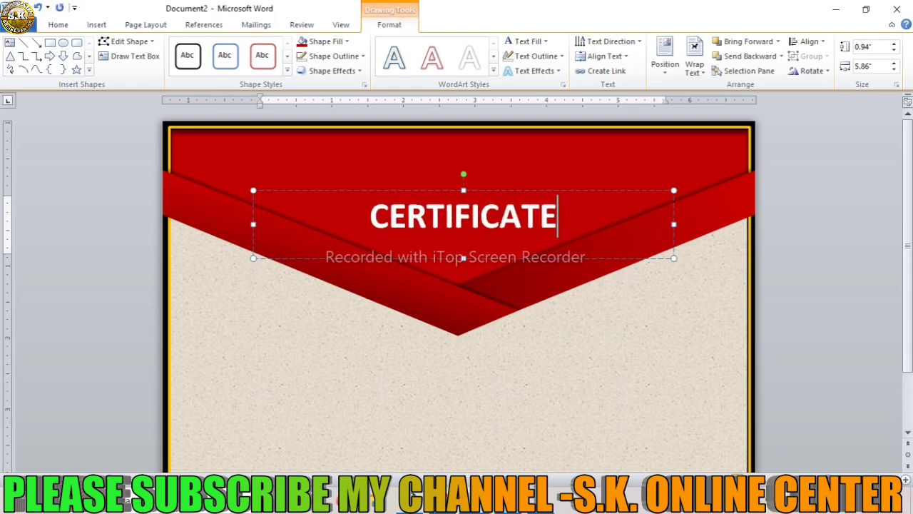
# Make CERTIFICATE Bahnschrift at size 48 and position it high on the red band.
pyautogui.hotkey('ctrl', 'a')
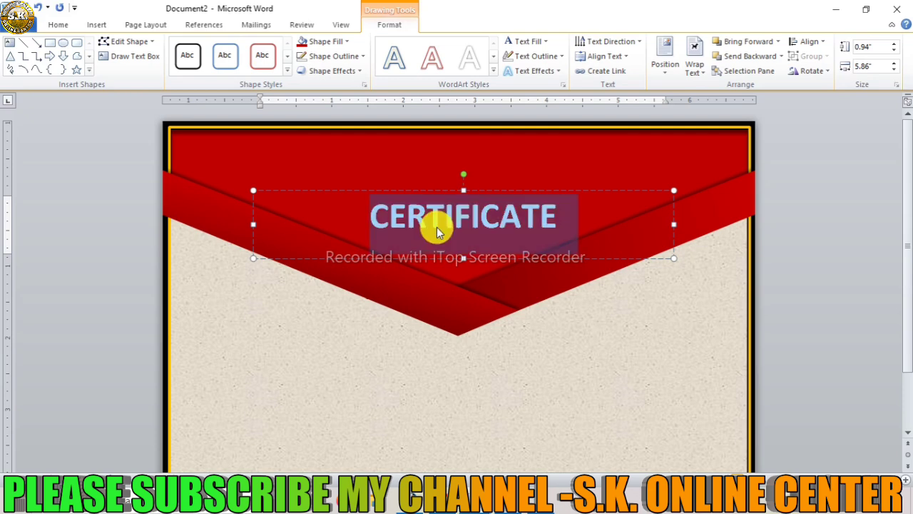
pyautogui.click(61, 28)
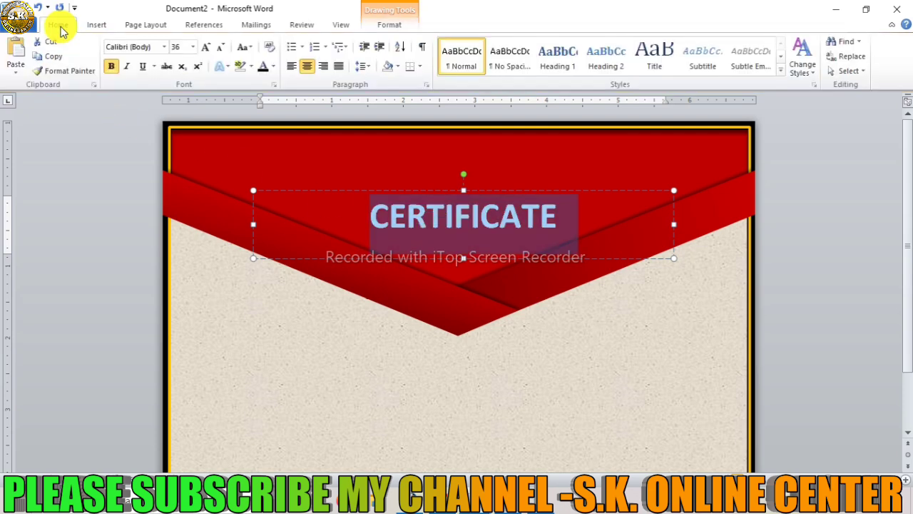
pyautogui.click(163, 48)
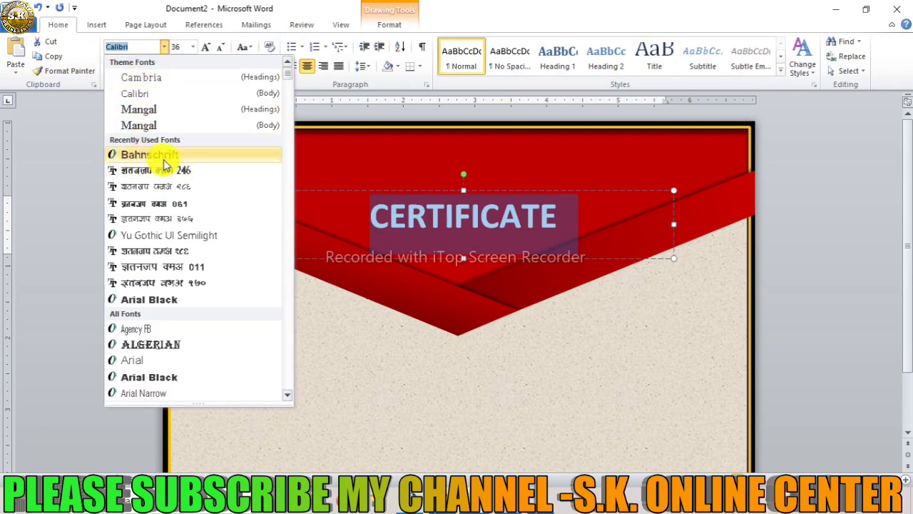
pyautogui.click(162, 158)
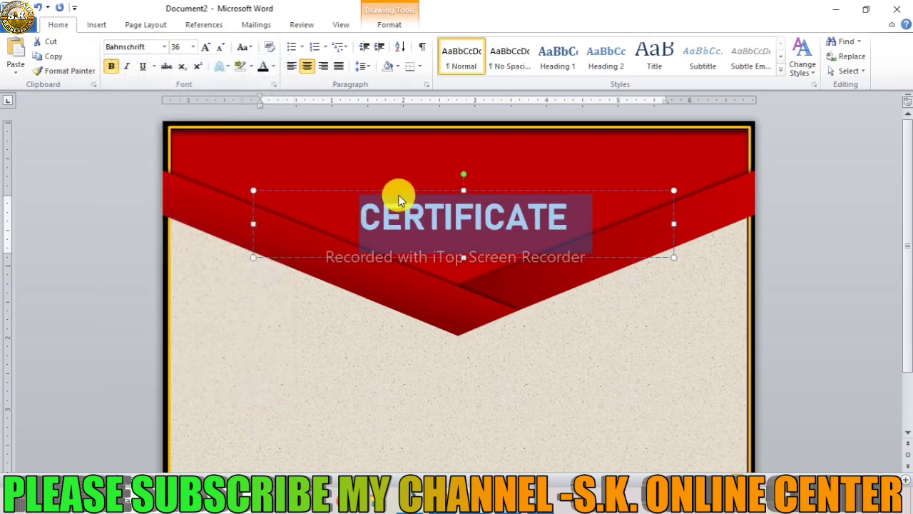
pyautogui.moveTo(395, 190); pyautogui.dragTo(391, 187)
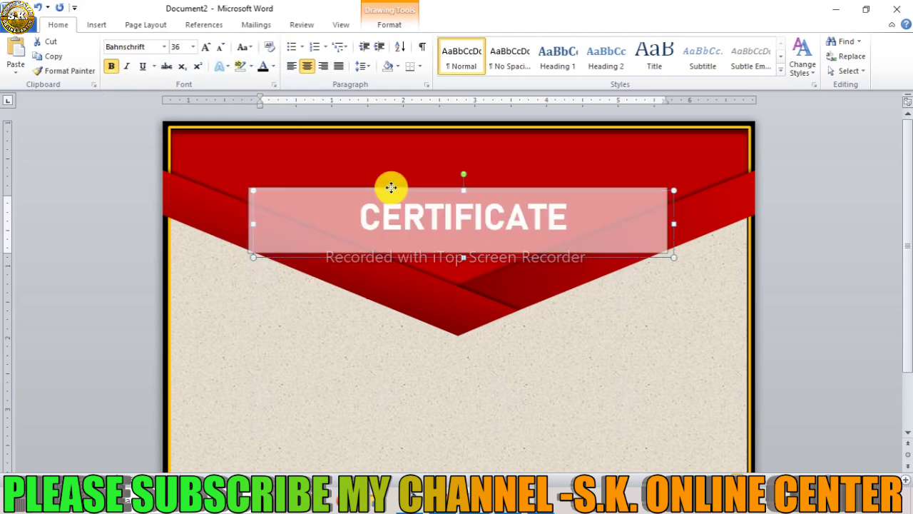
pyautogui.moveTo(351, 212); pyautogui.dragTo(564, 213)
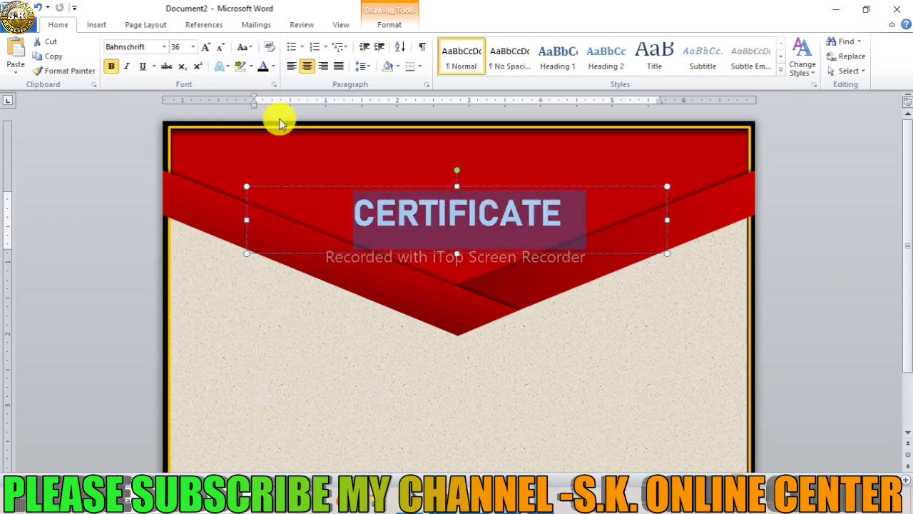
pyautogui.click(206, 47)
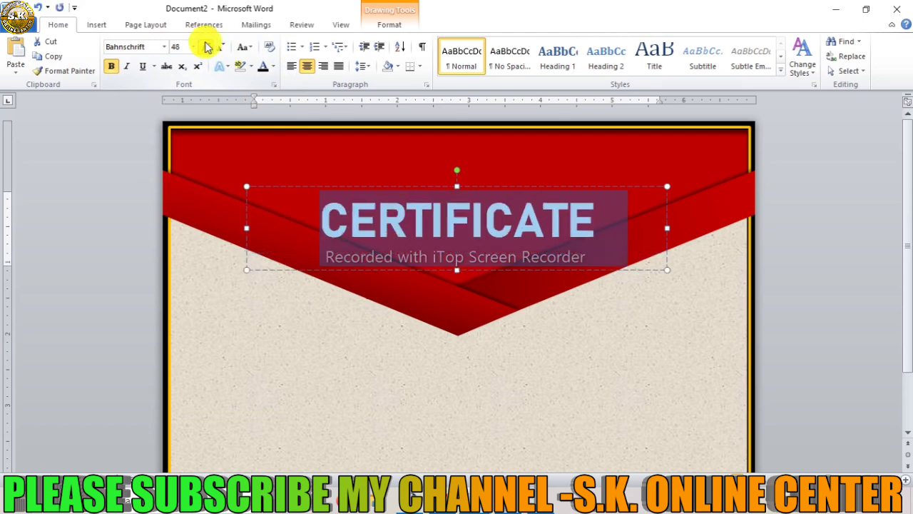
pyautogui.moveTo(410, 187); pyautogui.dragTo(397, 168)
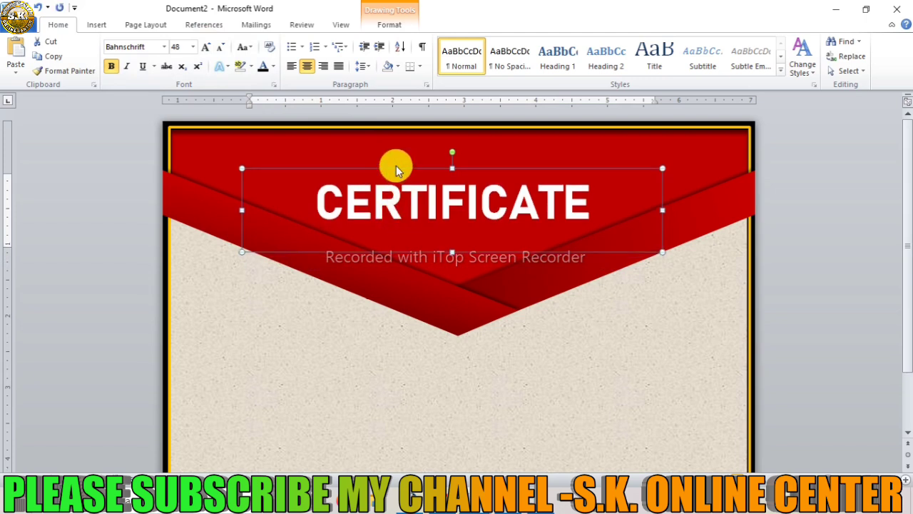
# Duplicate the title box as an ISO 9001:2015 certificate-number line in Arial, size 9.
pyautogui.moveTo(397, 169); pyautogui.dragTo(420, 403)
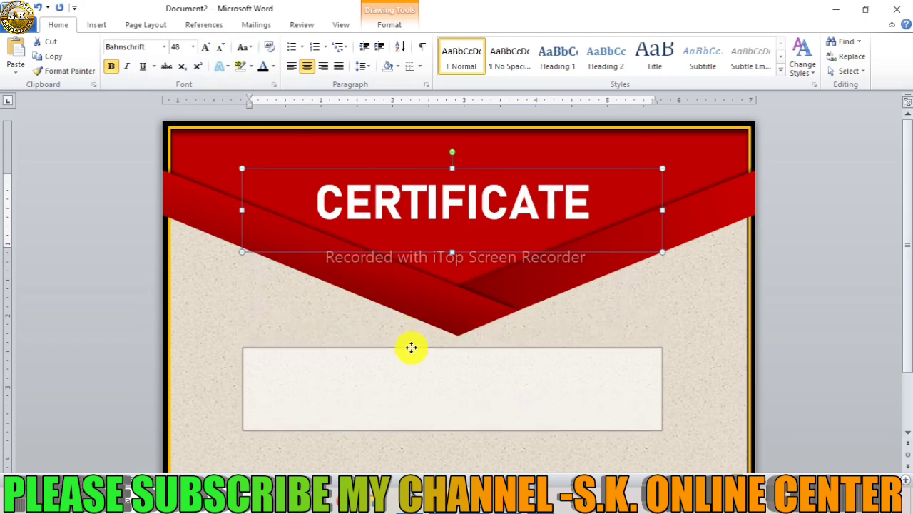
pyautogui.click(420, 398)
pyautogui.hotkey('ctrl', 'a')
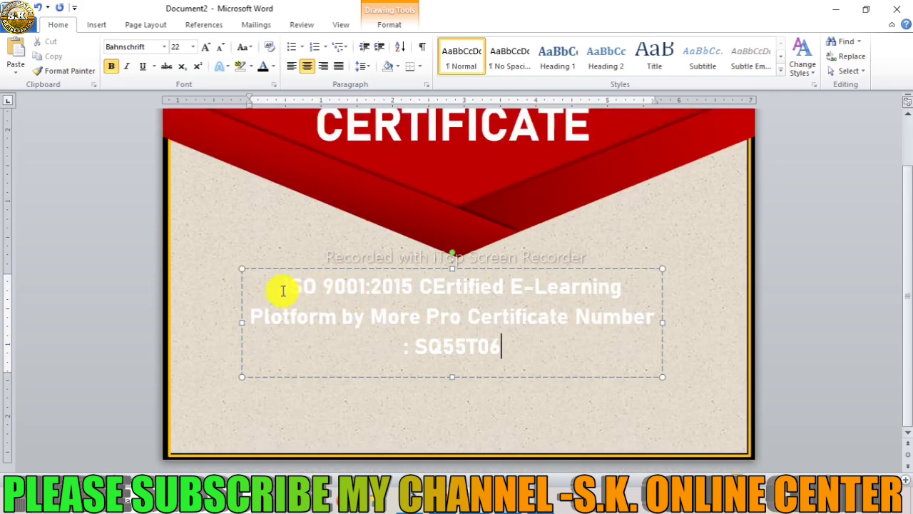
pyautogui.moveTo(284, 290); pyautogui.dragTo(493, 350)
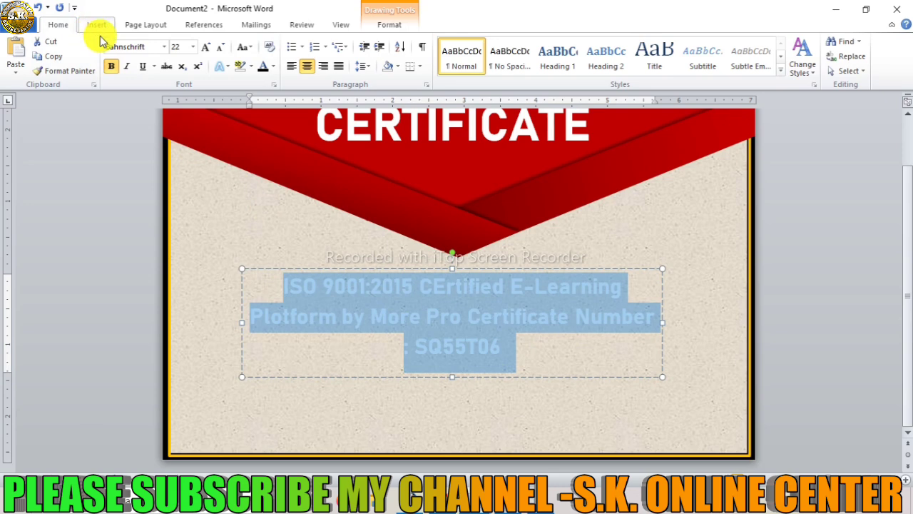
pyautogui.click(164, 47)
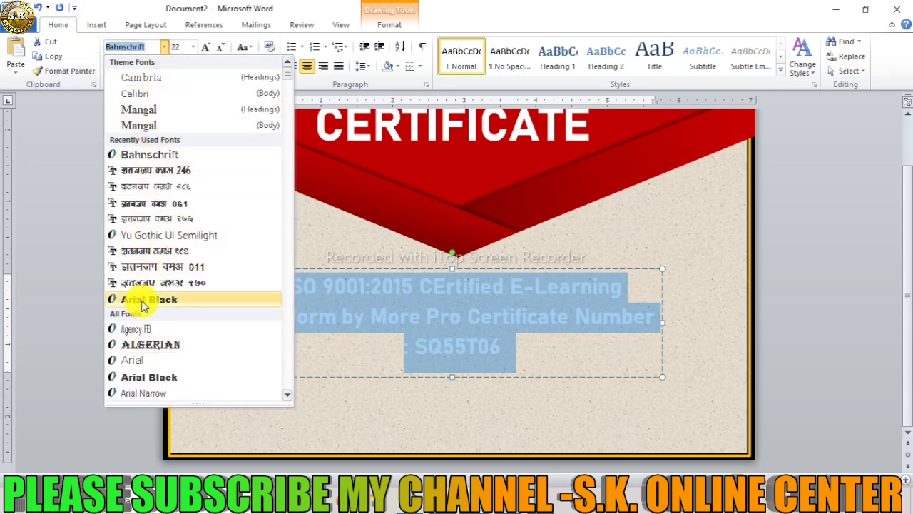
pyautogui.click(142, 366)
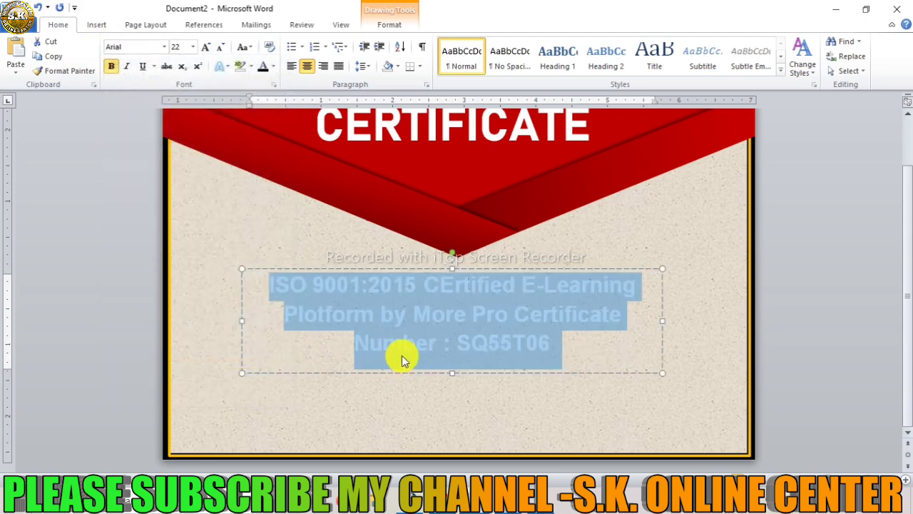
pyautogui.press('ctrl+shift+less')
pyautogui.press('ctrl+shift+less')
pyautogui.press('ctrl+shift+less')
pyautogui.press('ctrl+shift+less')
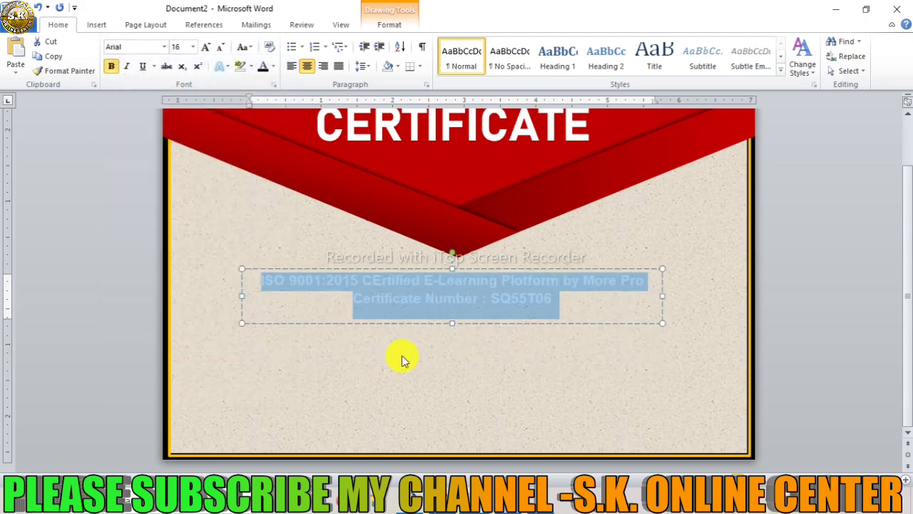
pyautogui.press('ctrl+shift+less')
pyautogui.press('ctrl+shift+less')
pyautogui.press('ctrl+shift+less')
pyautogui.press('ctrl+shift+less')
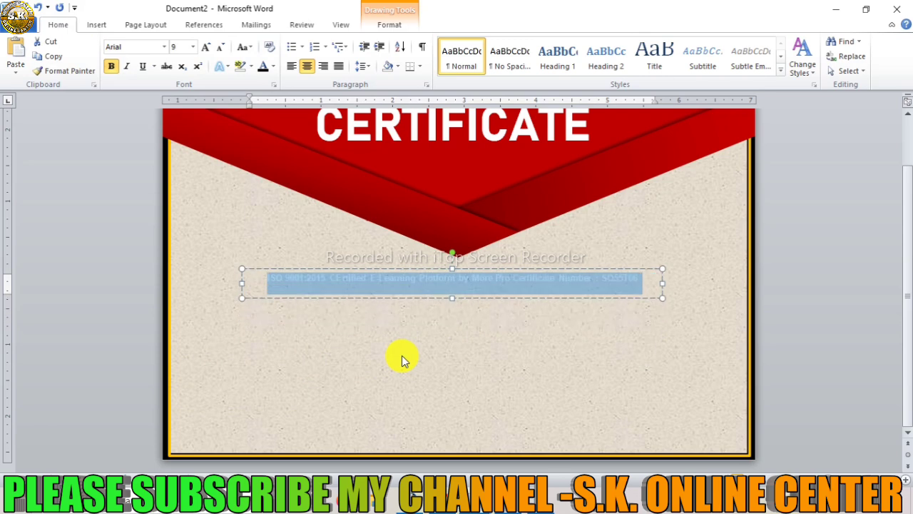
# Position the ISO 9001:2015 line at the top of the red band.
pyautogui.scroll(2, 402, 355)
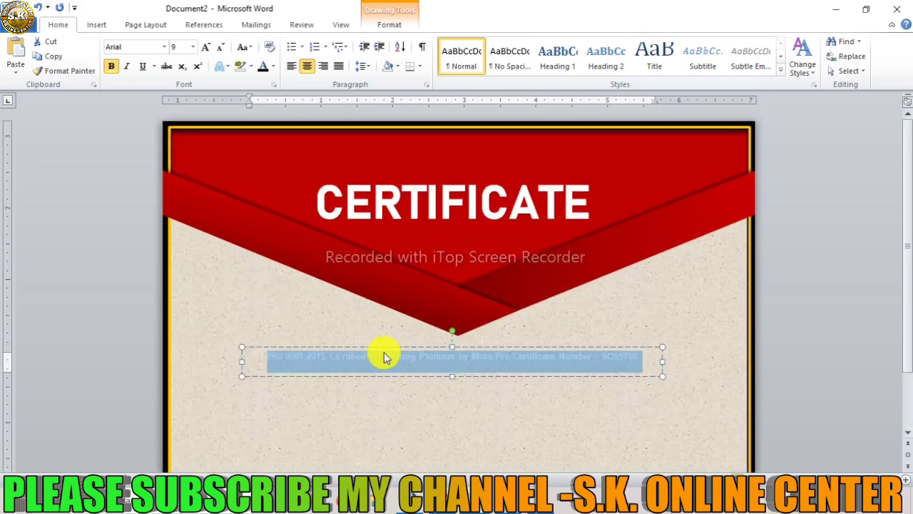
pyautogui.moveTo(389, 349); pyautogui.dragTo(397, 134)
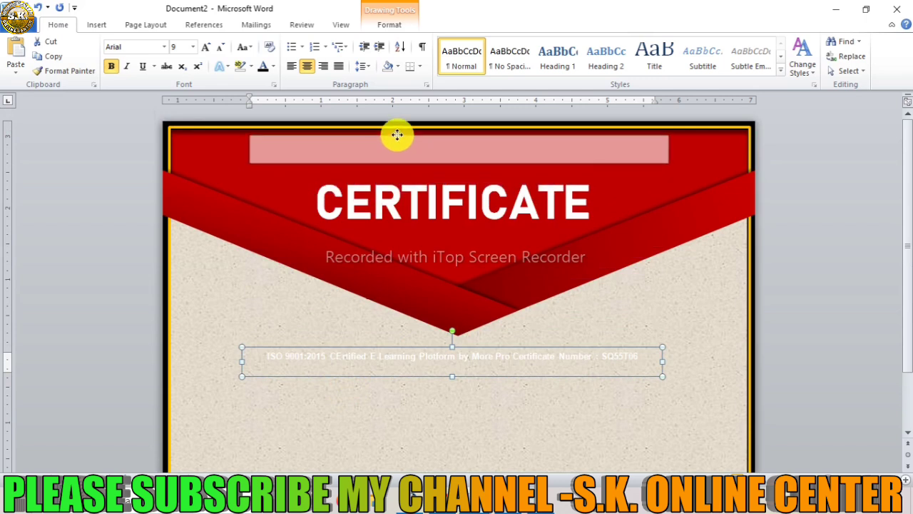
pyautogui.click(440, 203)
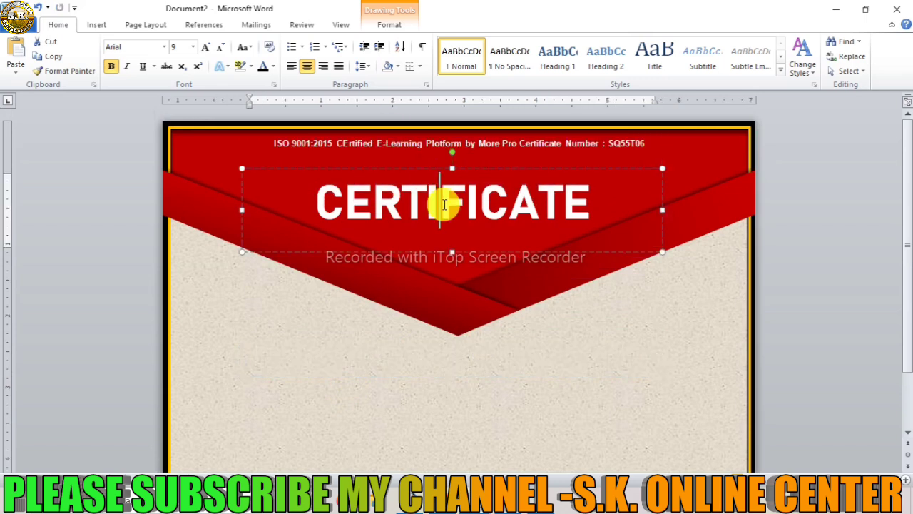
pyautogui.click(360, 145)
pyautogui.click(419, 163)
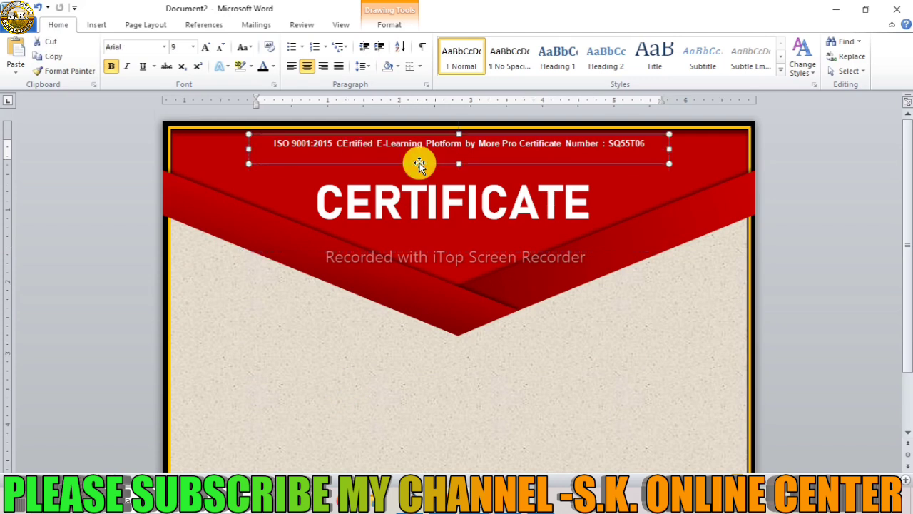
pyautogui.moveTo(419, 163); pyautogui.dragTo(422, 167)
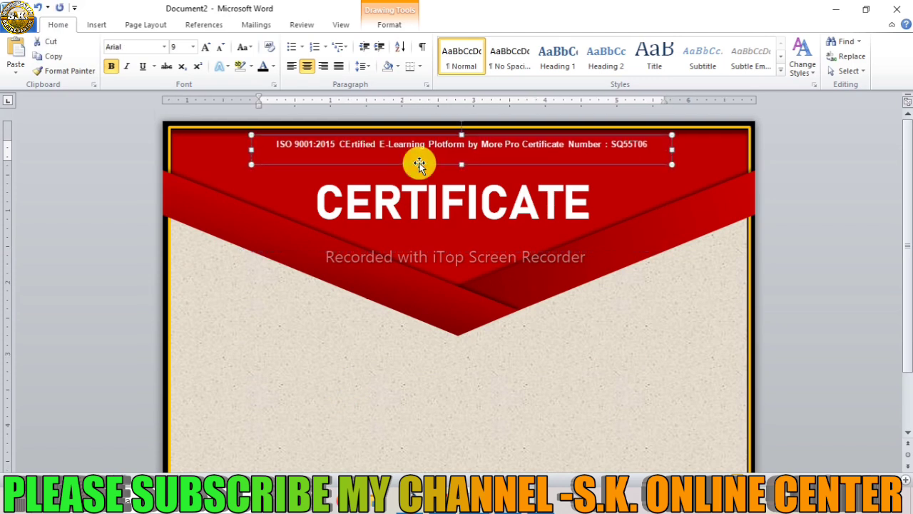
pyautogui.click(299, 331)
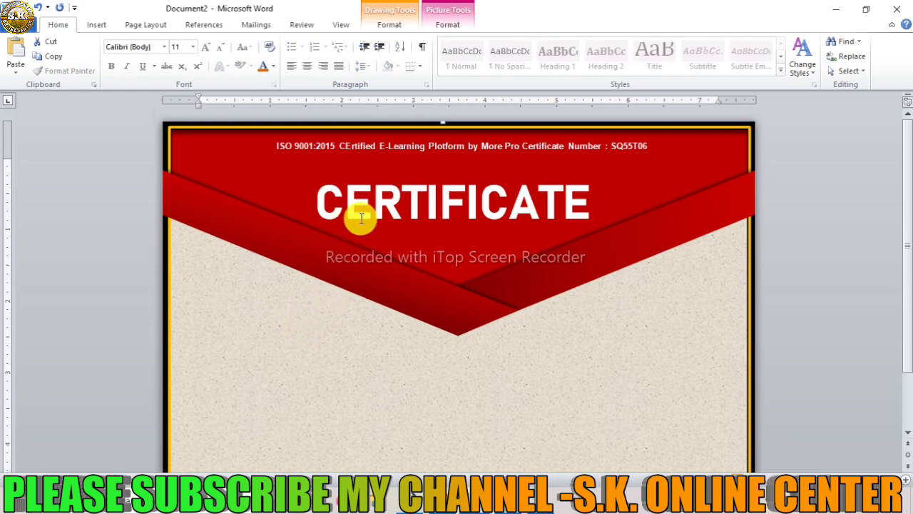
# Raise CERTIFICATE slightly and place a copy of the ISO line below it.
pyautogui.click(403, 208)
pyautogui.click(401, 169)
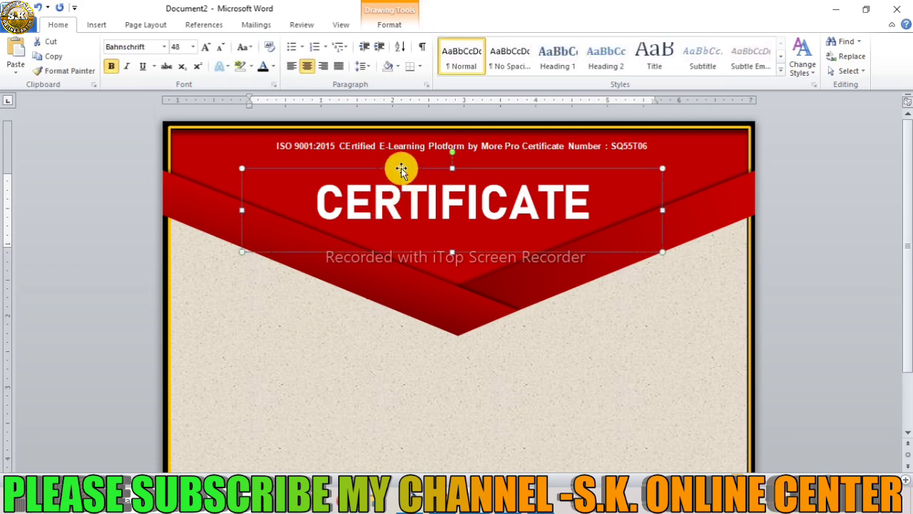
pyautogui.press('Up')
pyautogui.press('Up')
pyautogui.press('Up')
pyautogui.press('Up')
pyautogui.press('Up')
pyautogui.press('Up')
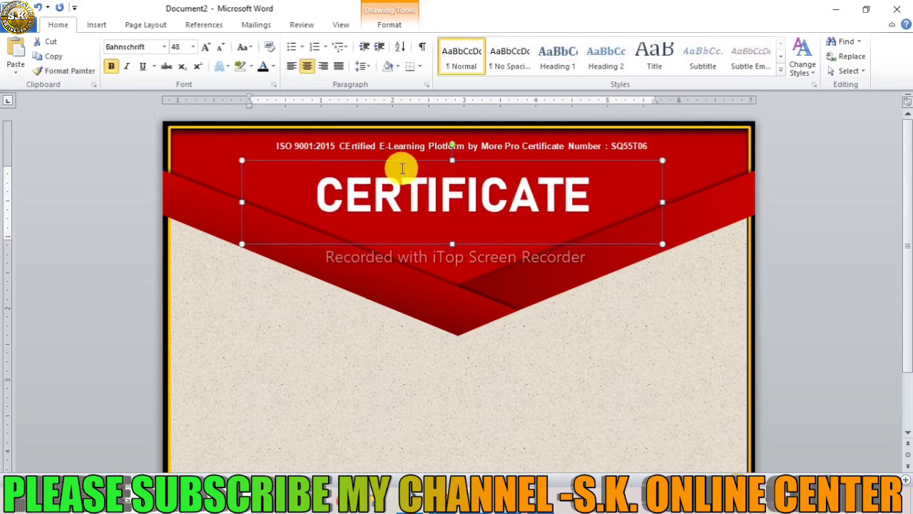
pyautogui.press('Up')
pyautogui.press('Up')
pyautogui.press('Up')
pyautogui.press('Up')
pyautogui.press('Up')
pyautogui.press('Up')
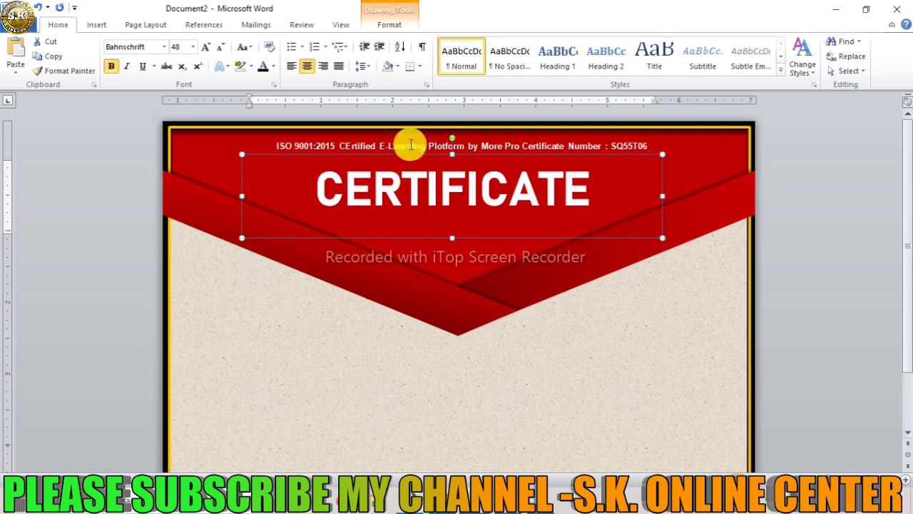
pyautogui.click(408, 137)
pyautogui.moveTo(412, 135); pyautogui.dragTo(414, 236)
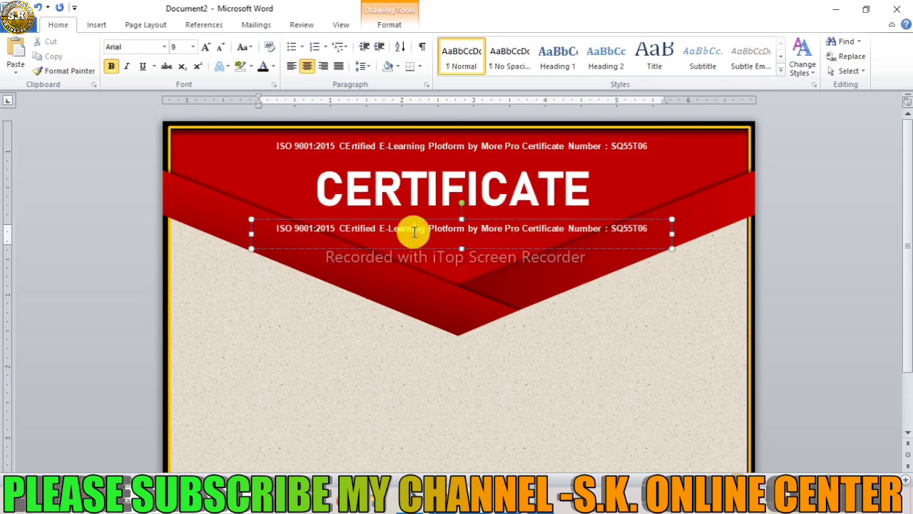
# Turn the copied line into 'of Course Completion' and add 'This is to certify that' below the ribbon.
pyautogui.tripleClick(413, 232)
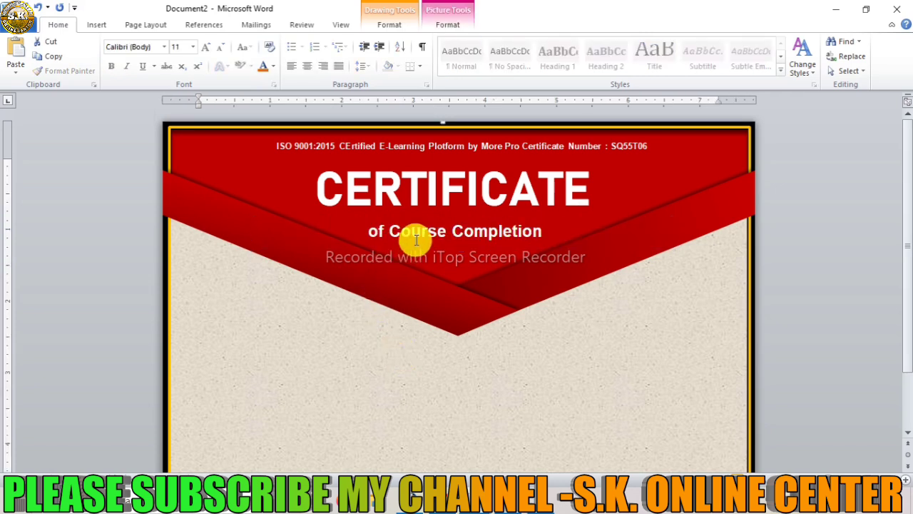
pyautogui.click(416, 233)
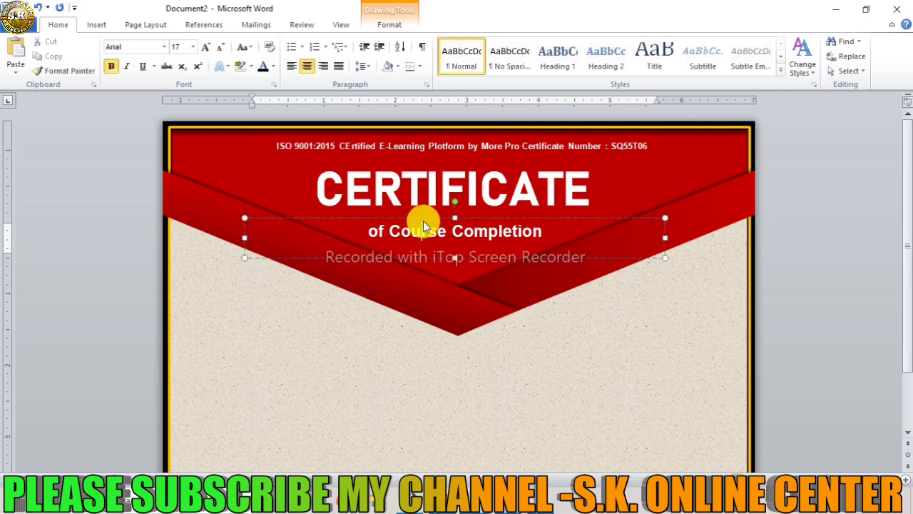
pyautogui.moveTo(425, 220); pyautogui.dragTo(413, 381)
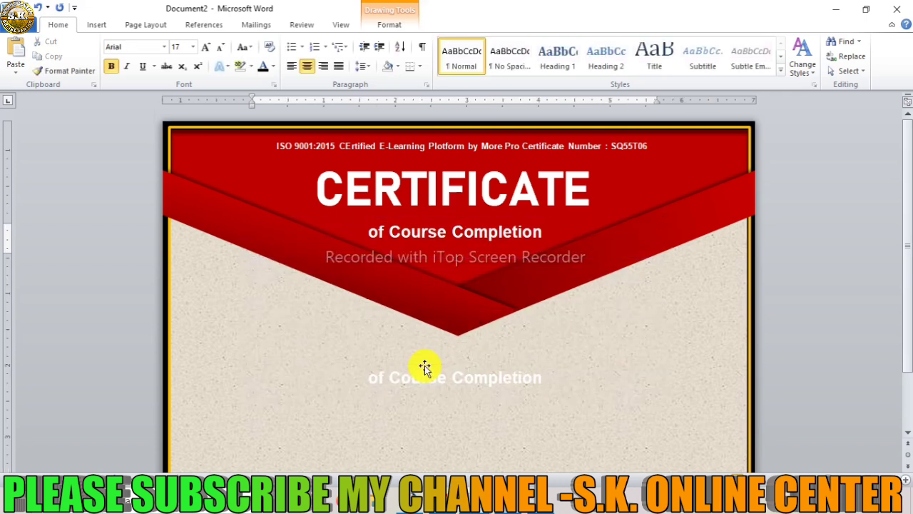
pyautogui.tripleClick(413, 383)
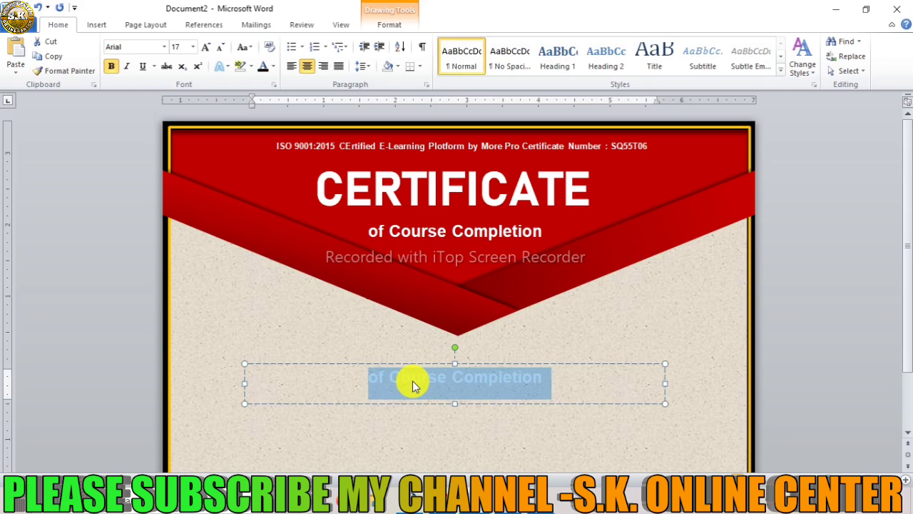
pyautogui.write('This')
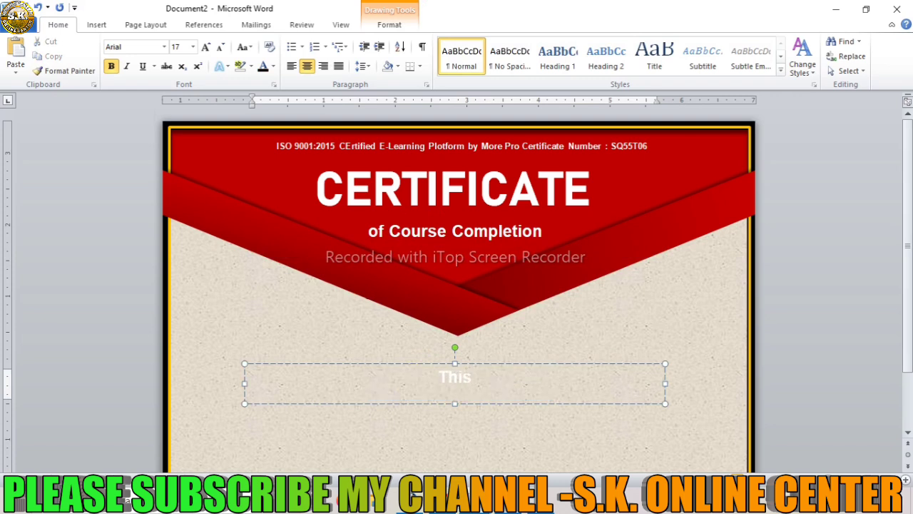
pyautogui.write(' is to ')
pyautogui.write('cert')
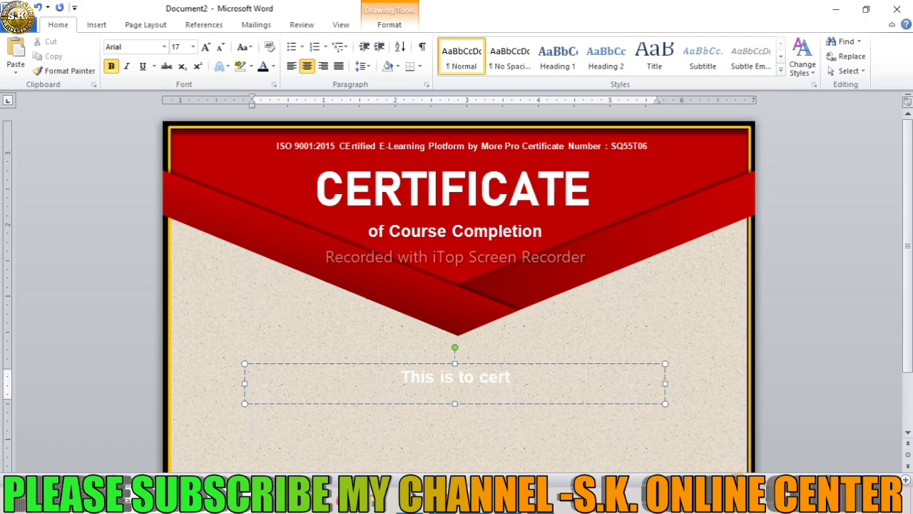
pyautogui.write('ify that')
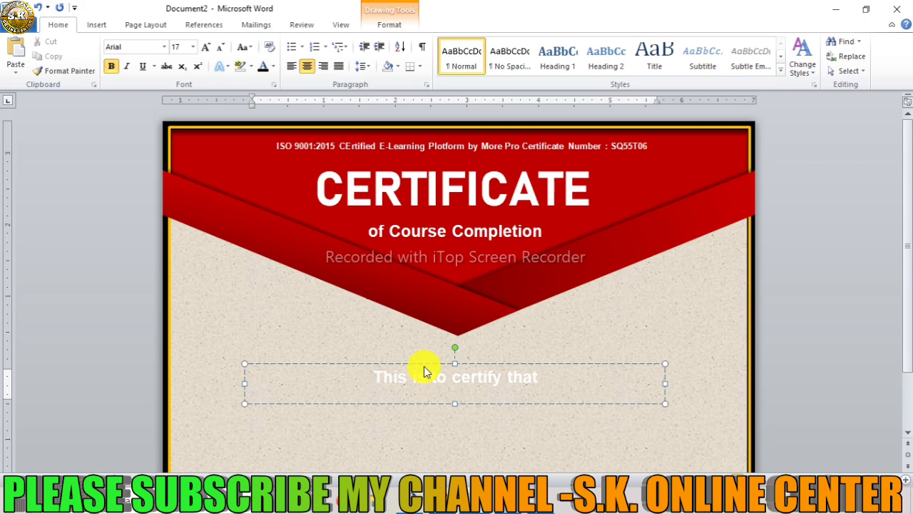
pyautogui.moveTo(424, 366)
pyautogui.mouseDown()
pyautogui.moveTo(428, 346)
pyautogui.moveTo(426, 364)
pyautogui.mouseUp()
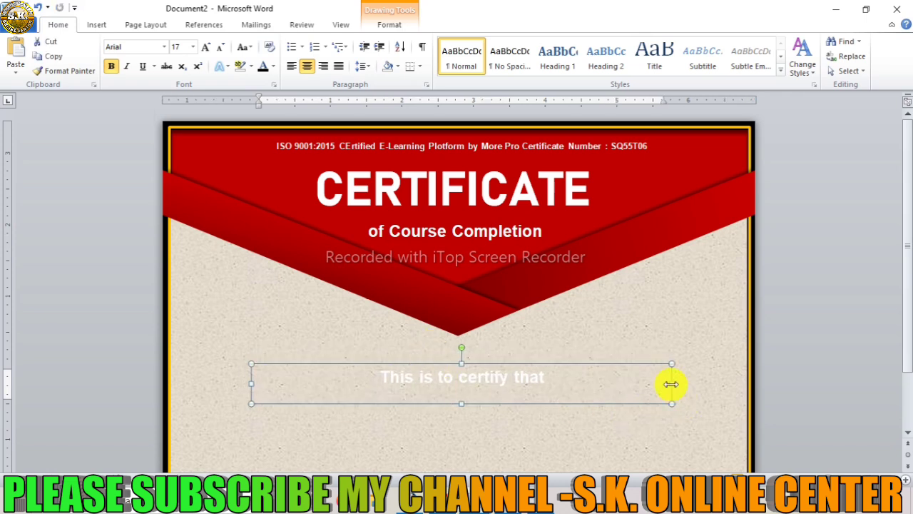
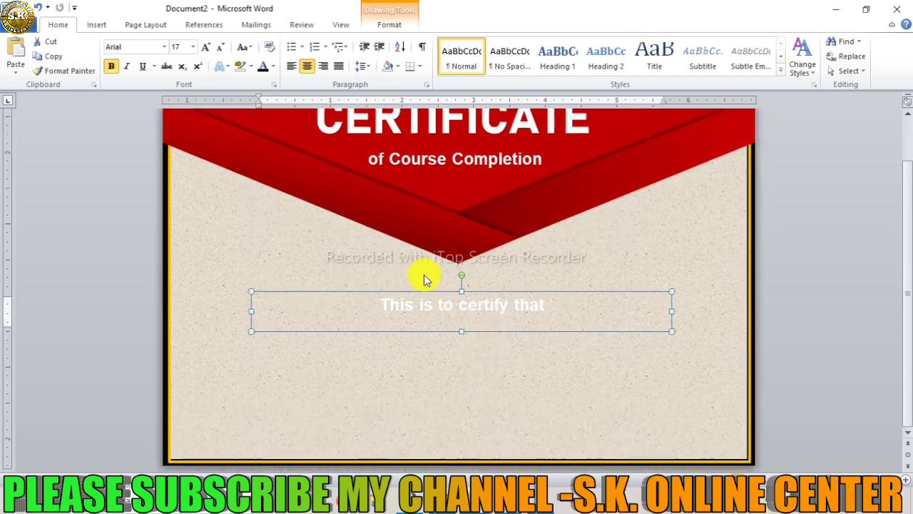
# Duplicate the 'This is to certify that' text box below it and paste in the recipient's full name.
pyautogui.keyDown('ctrl'); pyautogui.moveTo(431, 291); pyautogui.dragTo(435, 346); pyautogui.keyUp('ctrl')
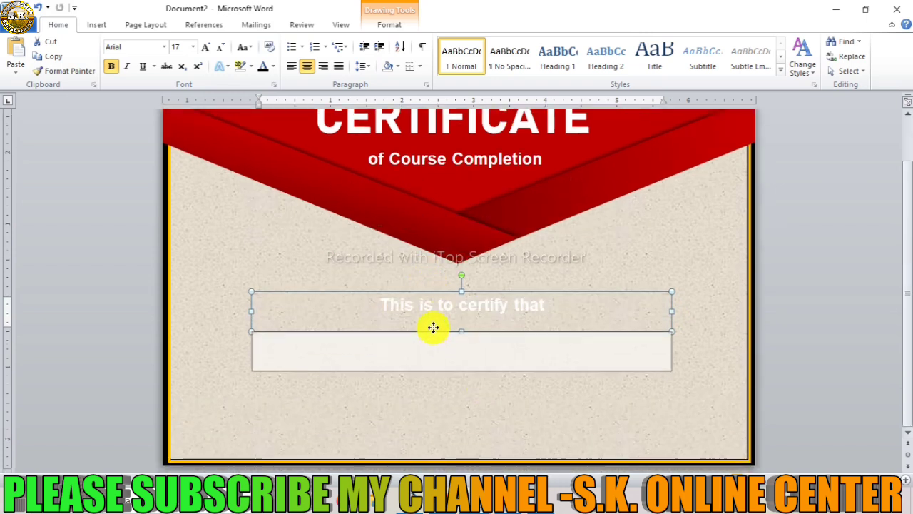
pyautogui.click(435, 347)
pyautogui.tripleClick(436, 348)
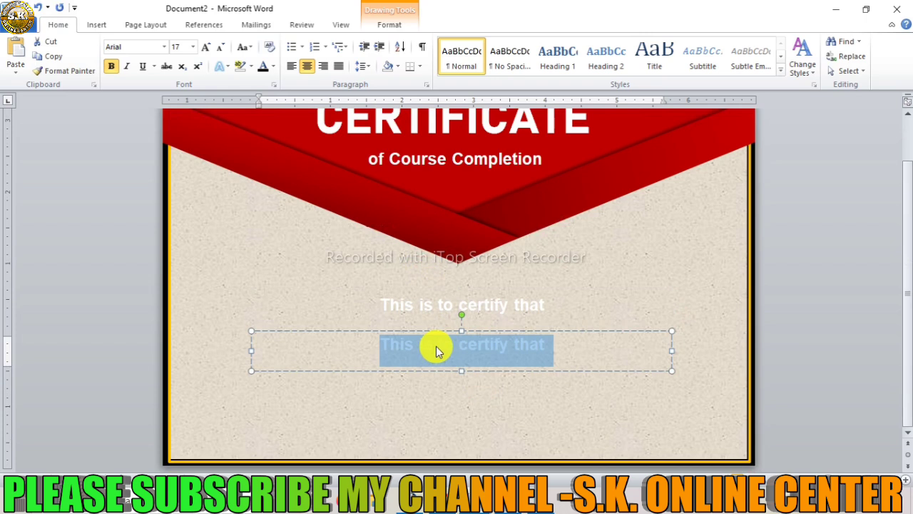
pyautogui.hotkey('ctrl', 'v')
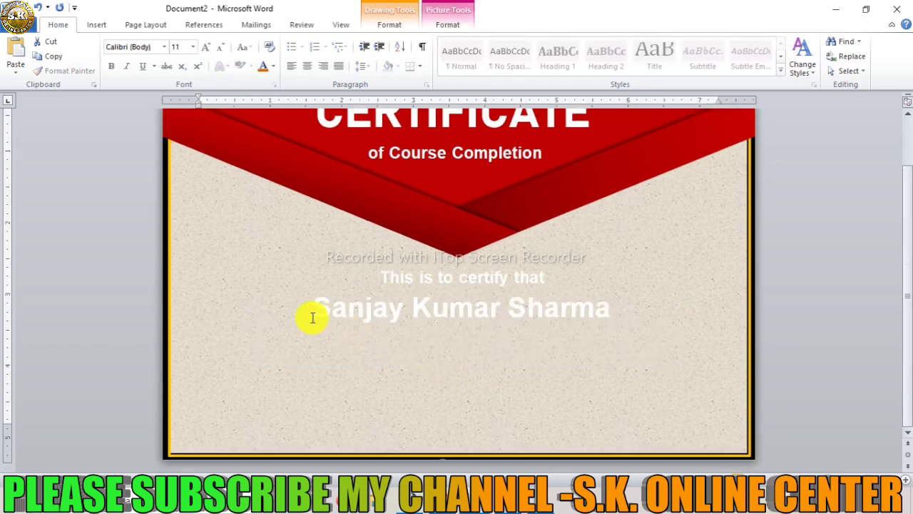
pyautogui.moveTo(312, 316); pyautogui.dragTo(610, 314)
# Select the 'This is to certify that' line in the Drawing Tools Format tab for recolouring.
pyautogui.click(488, 276)
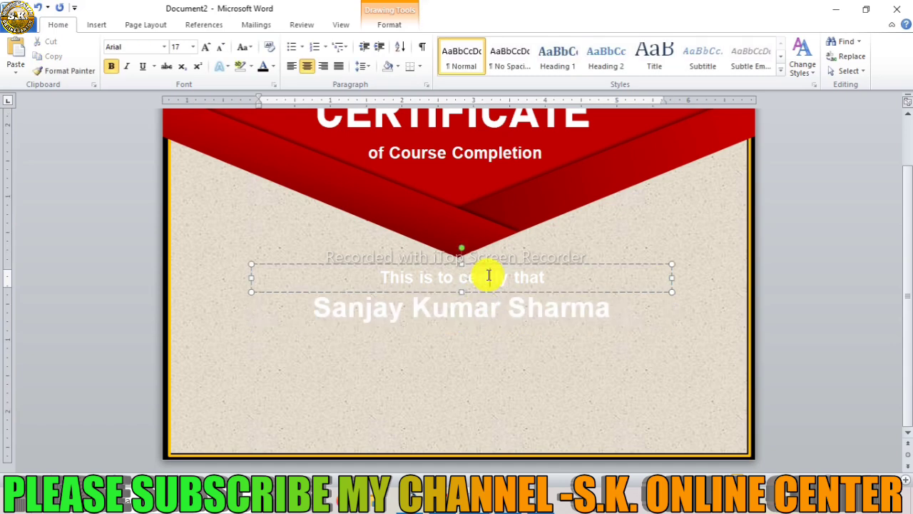
pyautogui.tripleClick(489, 279)
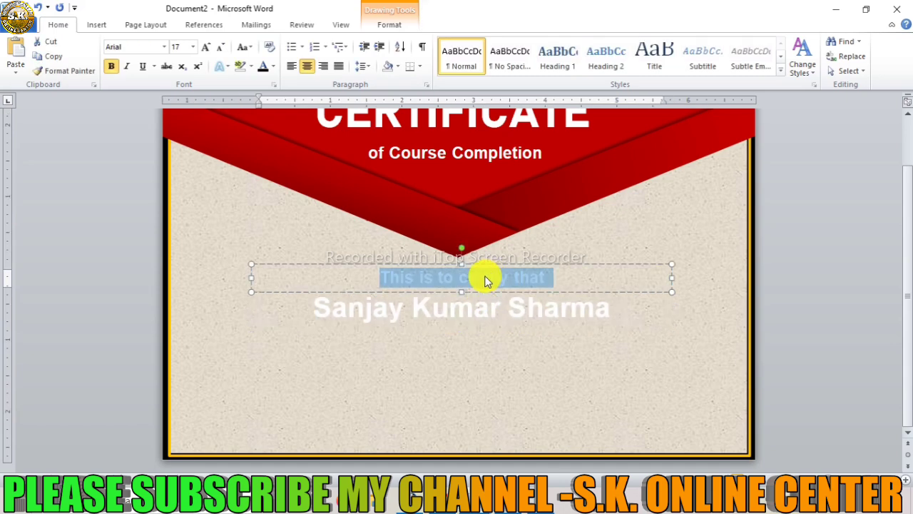
pyautogui.click(389, 26)
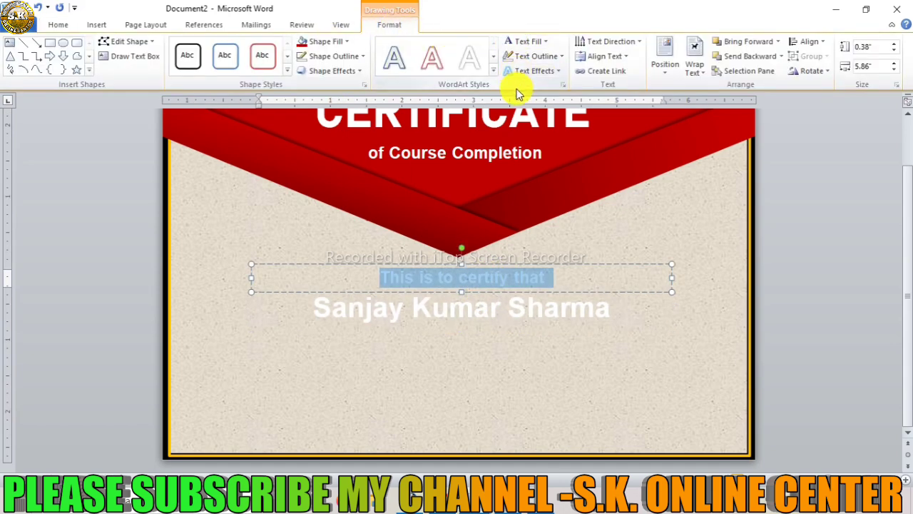
# Set the Text Fill to Black for the 'This is to certify that' line and the recipient's name.
pyautogui.click(528, 42)
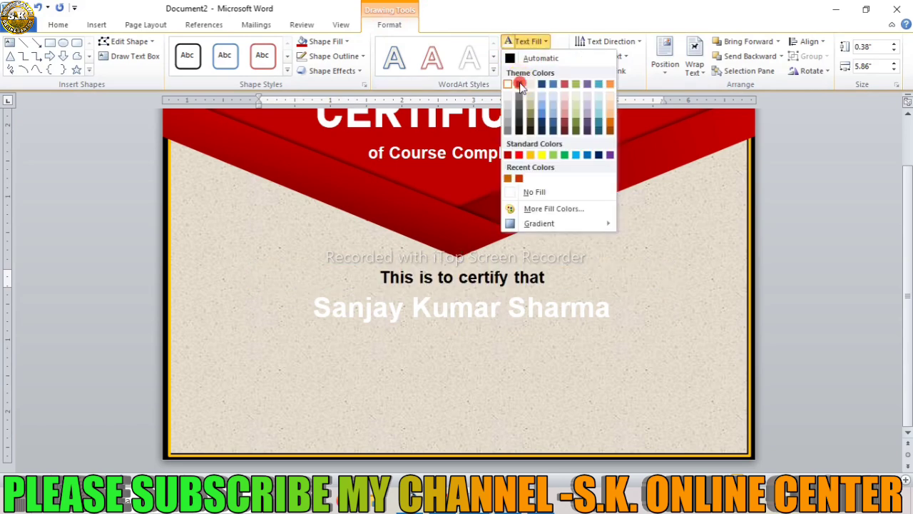
pyautogui.click(519, 86)
pyautogui.click(446, 309)
pyautogui.tripleClick(448, 309)
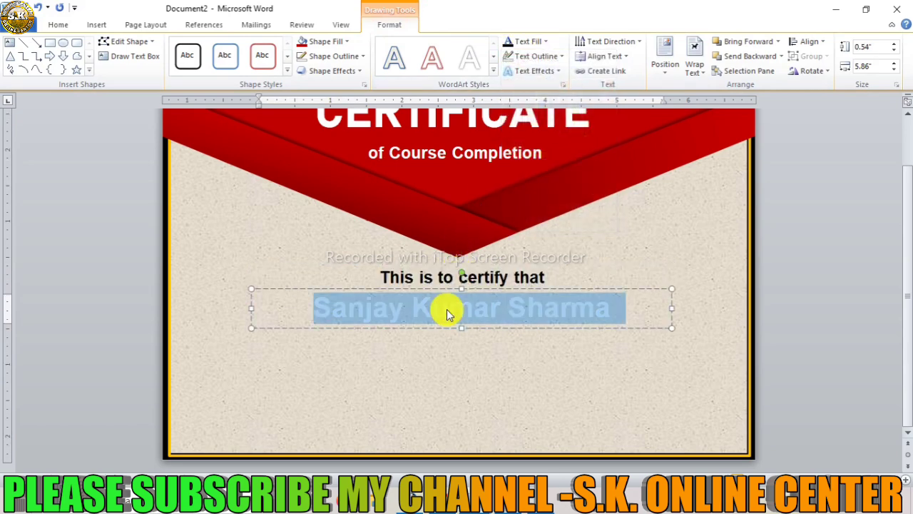
pyautogui.click(527, 43)
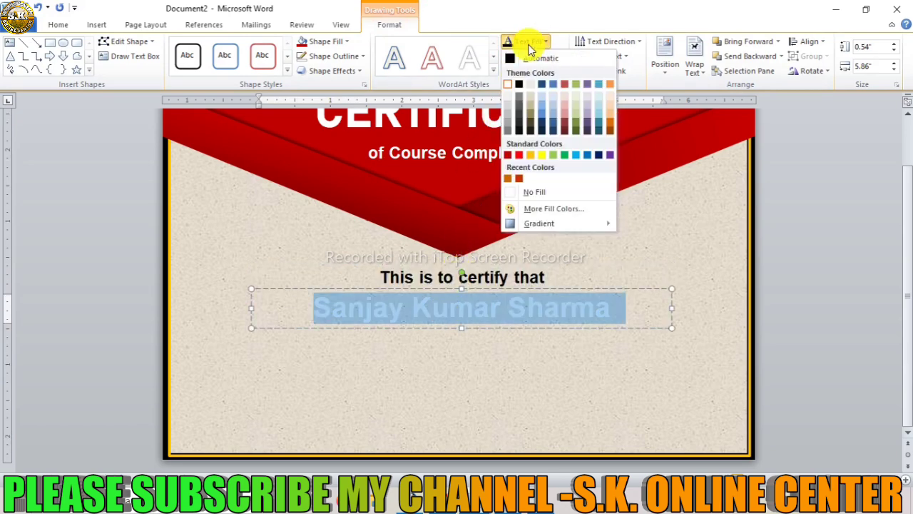
pyautogui.click(519, 85)
pyautogui.click(425, 353)
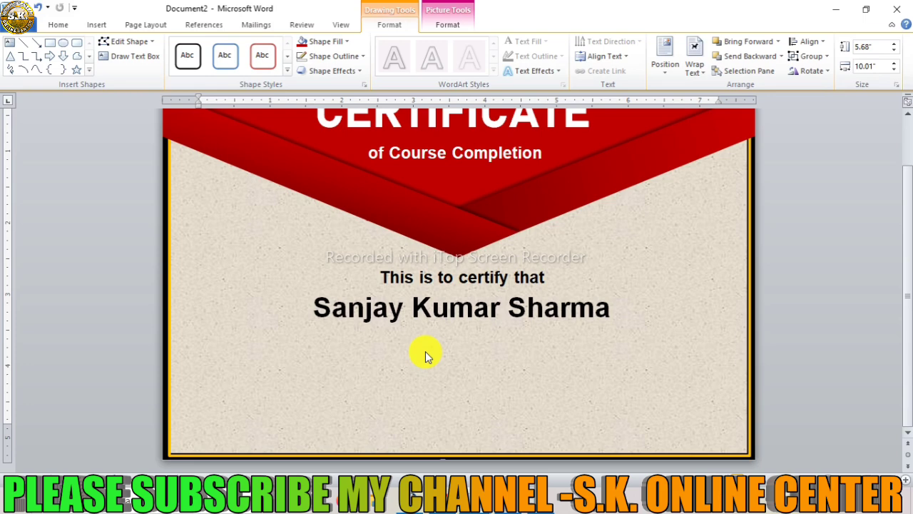
# Paste the three course-completion lines below the name and add the comma in 'March 25,2023'.
pyautogui.click(425, 351)
pyautogui.write('Has Successfully Completed the E-Learning Course Of Microsoft Word Basic to Advance Course On March 25,2023')
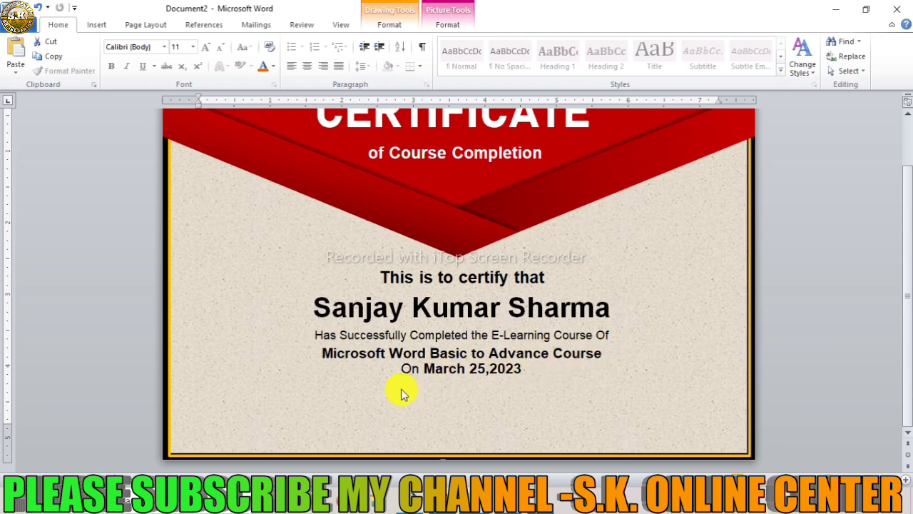
pyautogui.write(',')
pyautogui.click(408, 336)
pyautogui.keyDown('ctrl'); pyautogui.scroll(1, 408, 336); pyautogui.keyUp('ctrl')
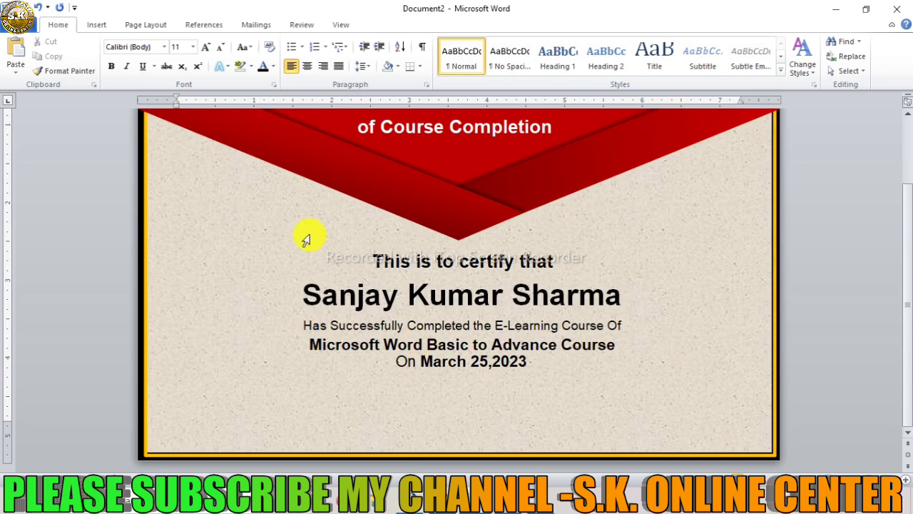
# Insert the certified logo picture into the certificate.
pyautogui.click(92, 32)
pyautogui.click(132, 55)
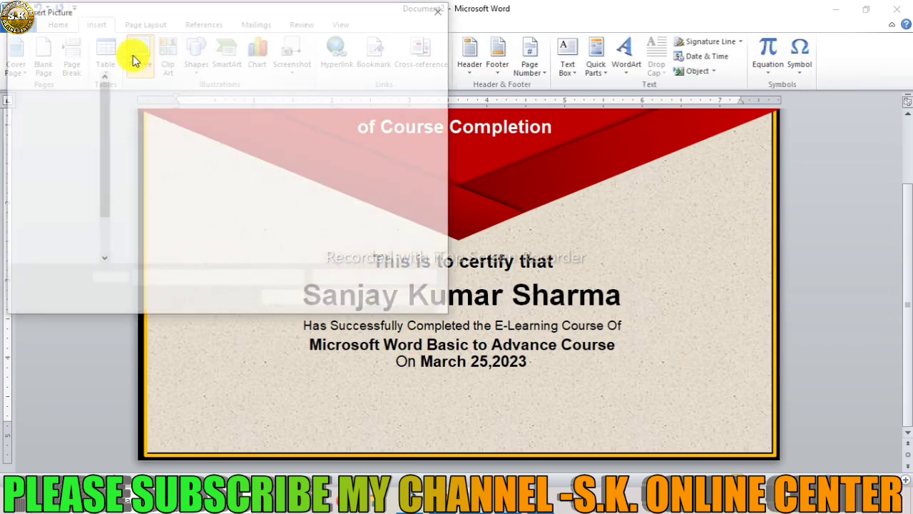
pyautogui.click(323, 113)
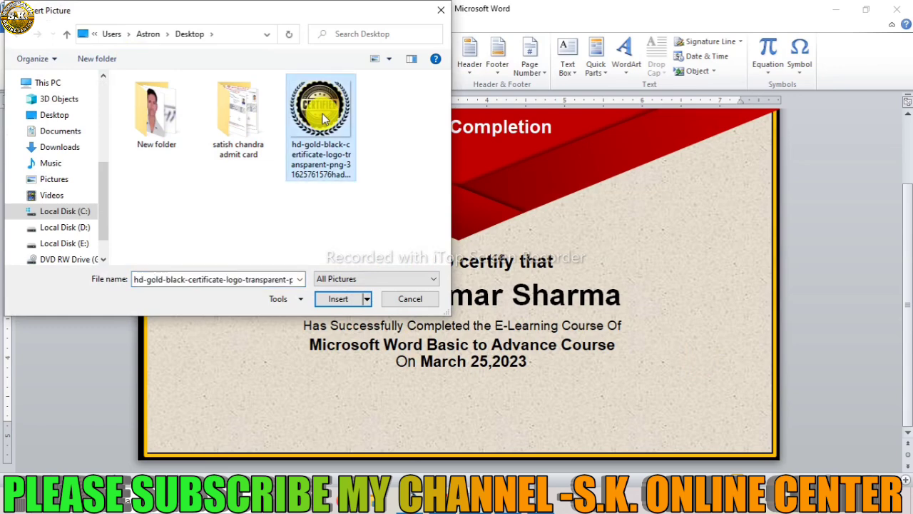
pyautogui.click(338, 298)
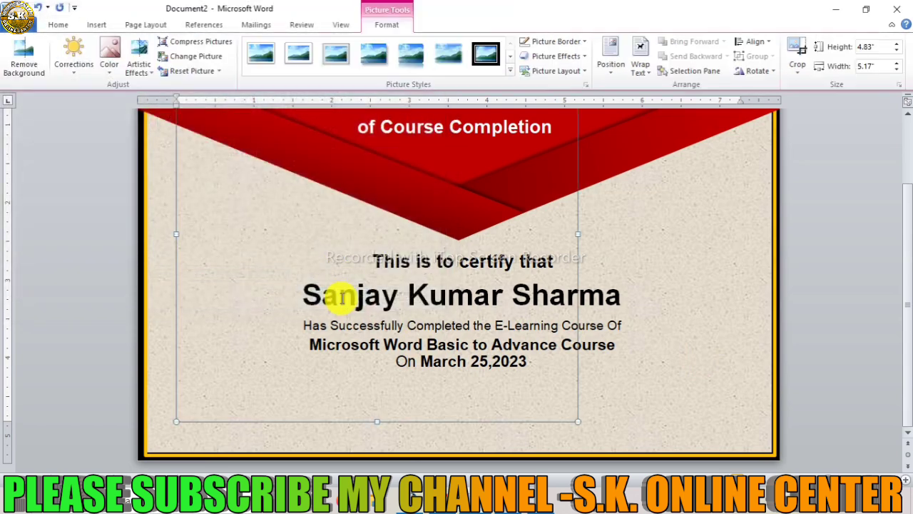
# Float the badge in front of text, shrink it to about 0.92 × 0.98 in, and place it right of the name.
pyautogui.click(638, 64)
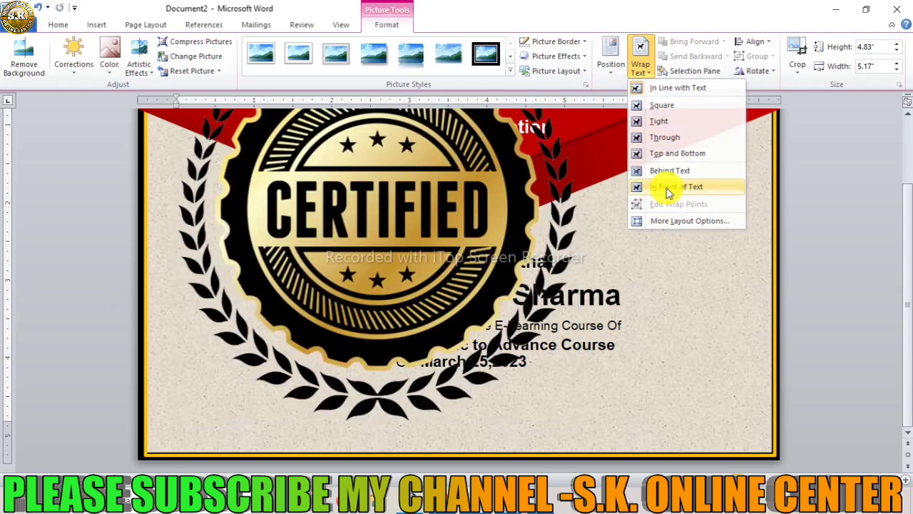
pyautogui.click(663, 187)
pyautogui.scroll(1, 554, 220)
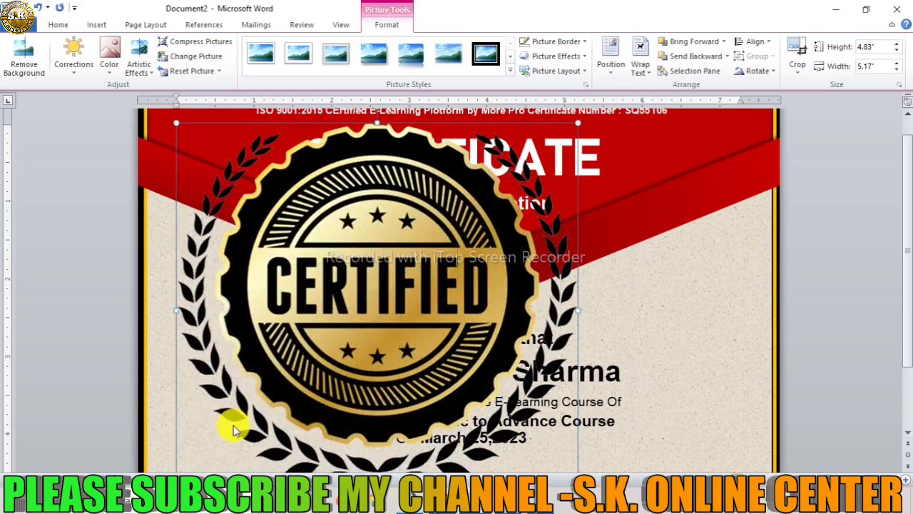
pyautogui.moveTo(576, 124)
pyautogui.mouseDown()
pyautogui.moveTo(230, 425)
pyautogui.moveTo(711, 353)
pyautogui.mouseUp()
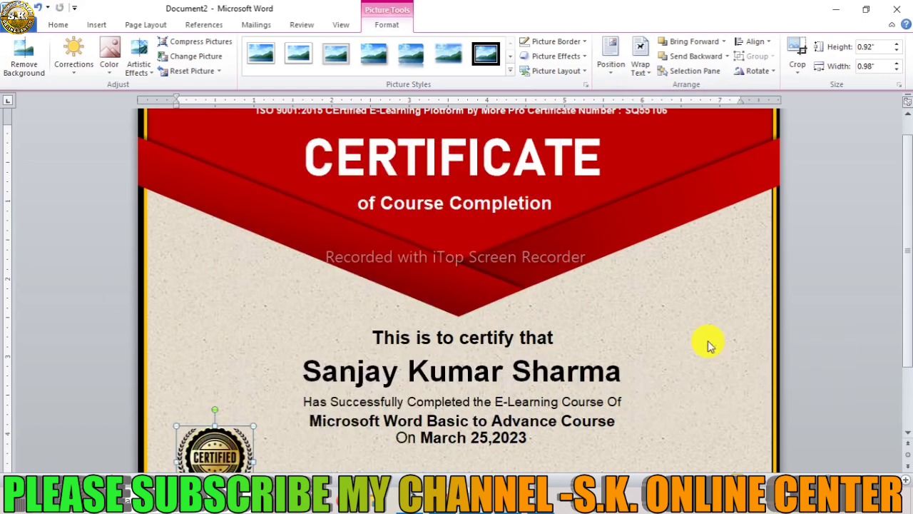
pyautogui.moveTo(711, 353); pyautogui.dragTo(709, 347)
pyautogui.scroll(-2, 710, 347)
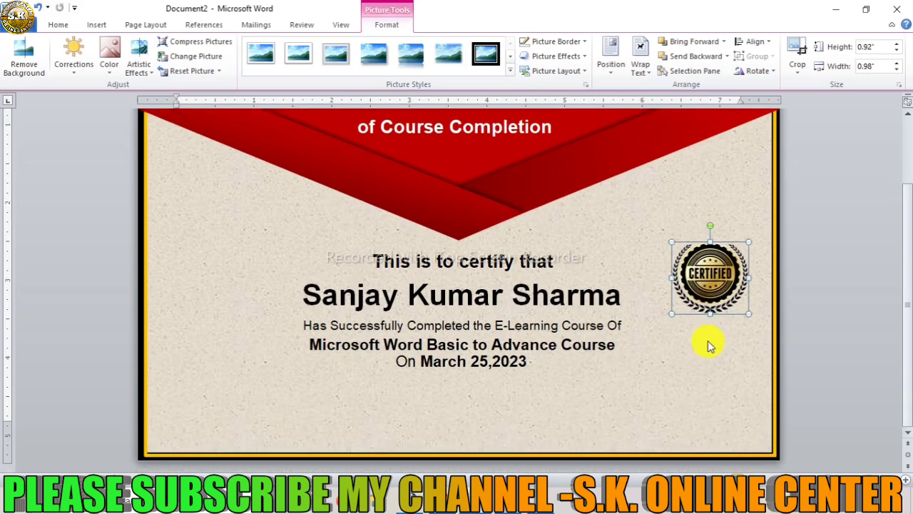
# Draw a rectangle of about 1.32 × 1.15 in left of the certify text as a photo box.
pyautogui.click(95, 26)
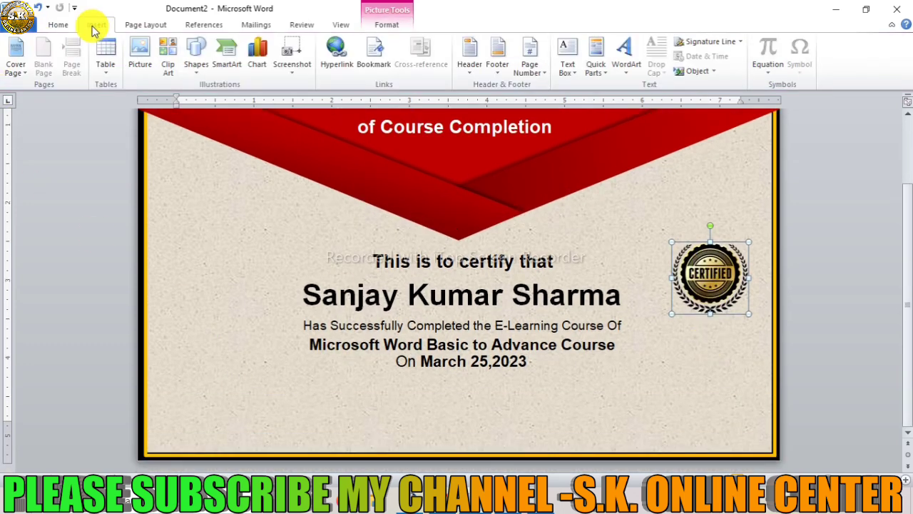
pyautogui.click(184, 231)
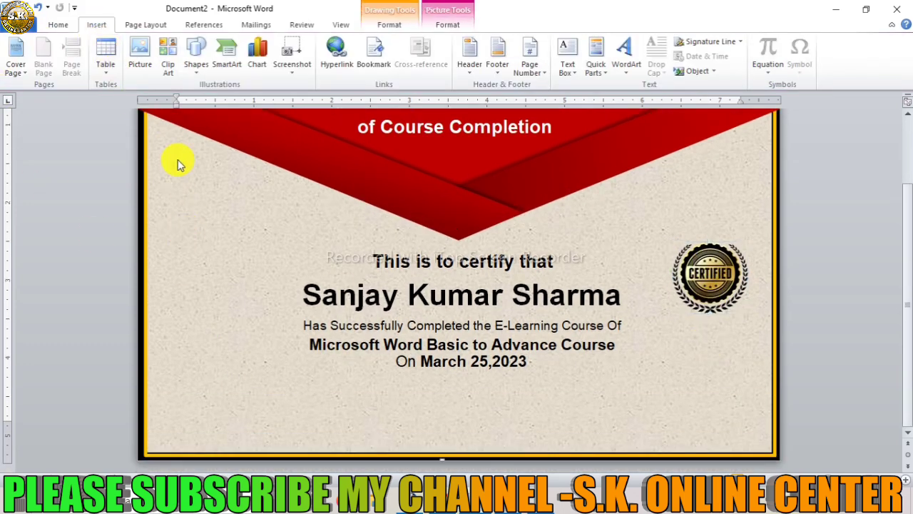
pyautogui.click(194, 57)
pyautogui.click(237, 98)
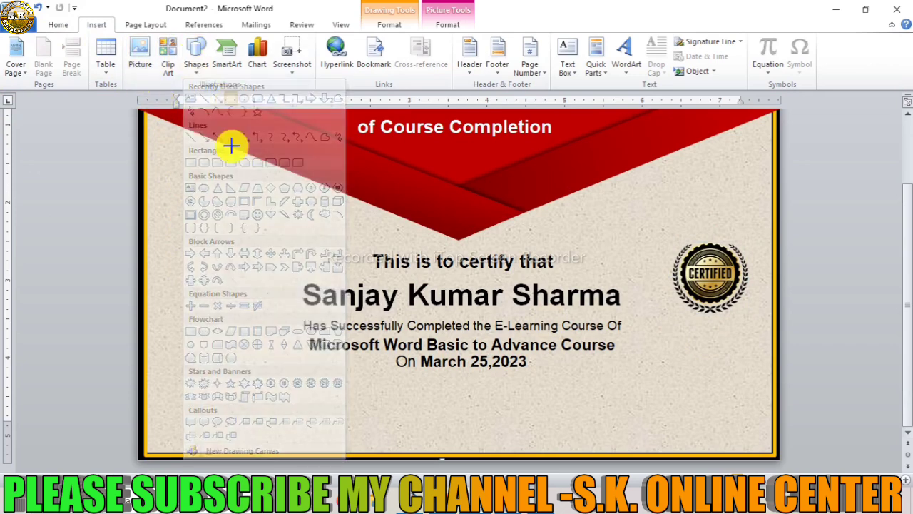
pyautogui.moveTo(172, 248); pyautogui.dragTo(263, 348)
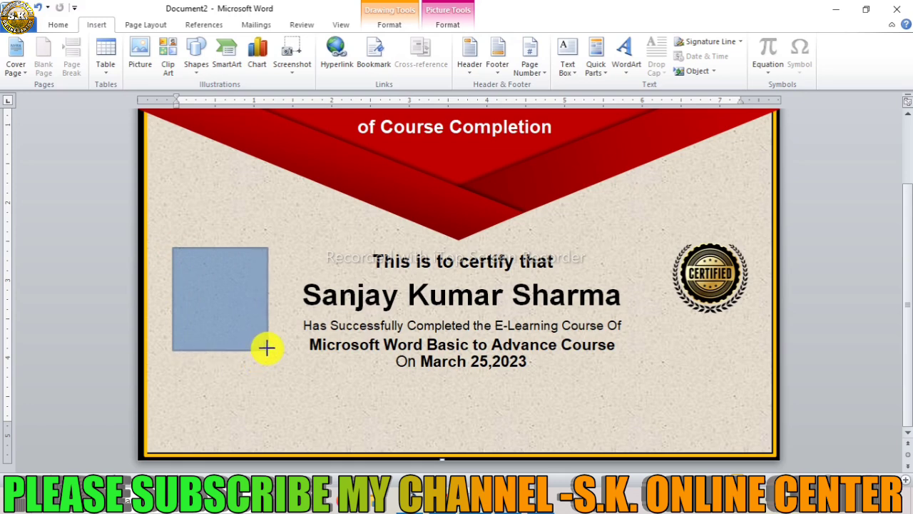
pyautogui.moveTo(263, 349); pyautogui.dragTo(261, 346)
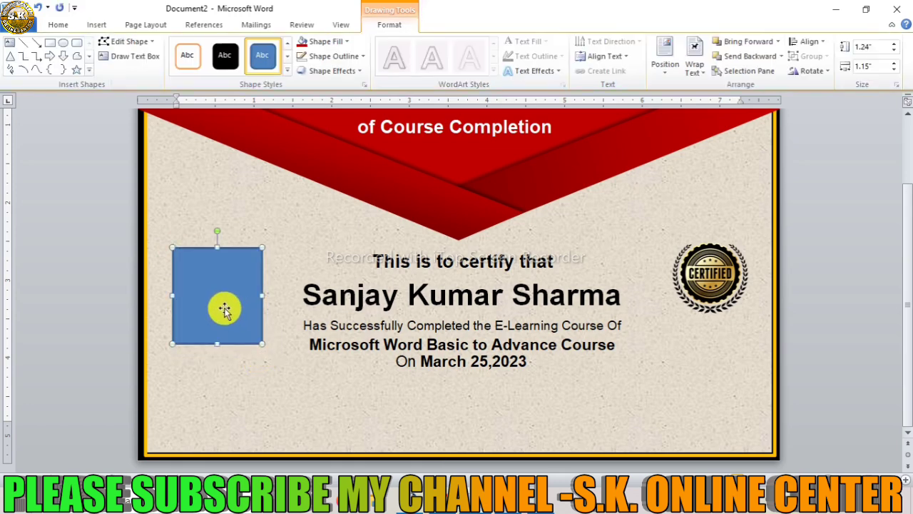
pyautogui.moveTo(231, 306); pyautogui.dragTo(238, 307)
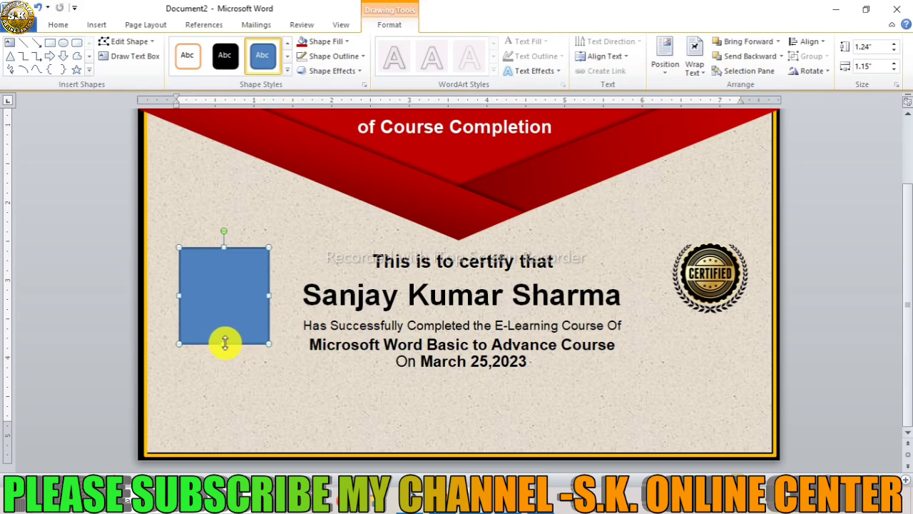
pyautogui.moveTo(224, 345); pyautogui.dragTo(225, 350)
# Give the photo box rectangle No Fill and a White outline of ½ pt weight.
pyautogui.click(322, 41)
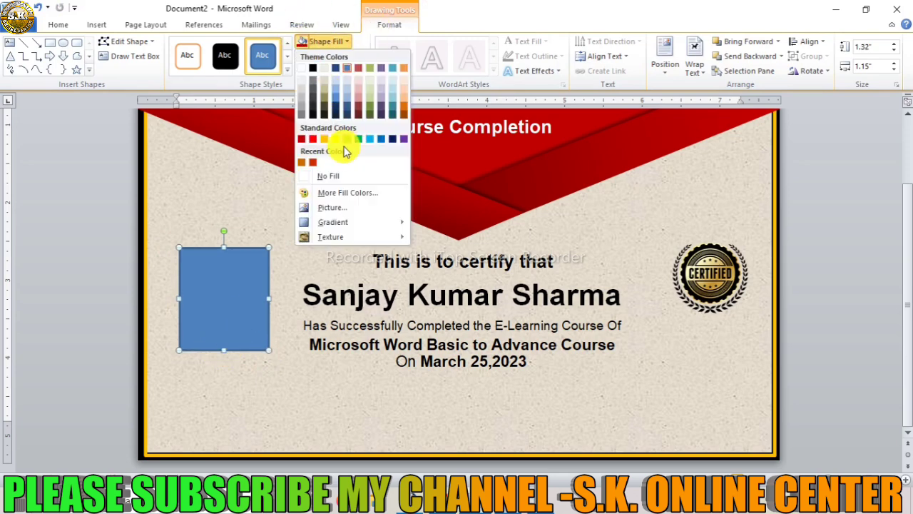
pyautogui.click(340, 177)
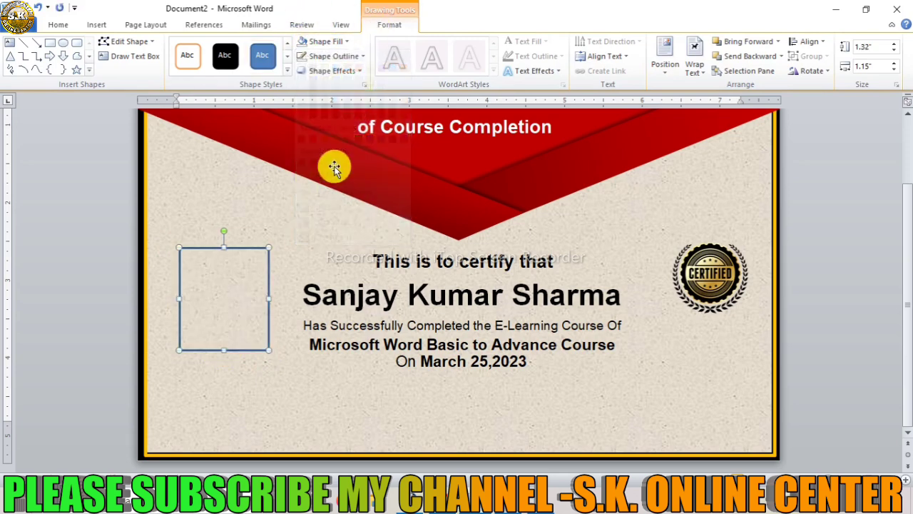
pyautogui.click(328, 56)
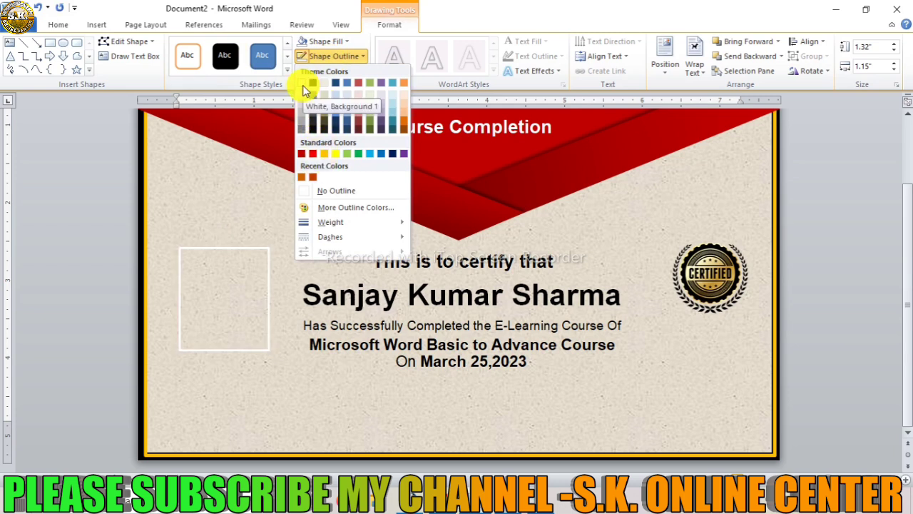
pyautogui.click(302, 85)
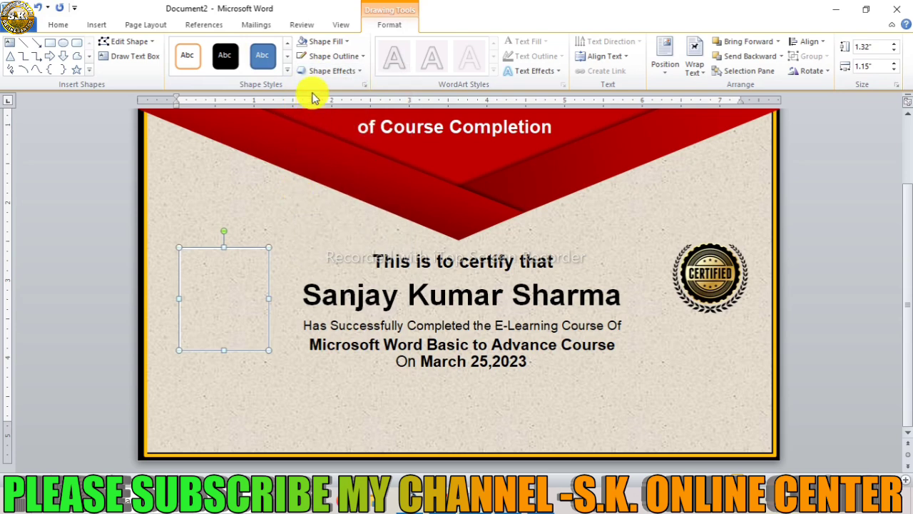
pyautogui.click(326, 57)
pyautogui.moveTo(330, 221)
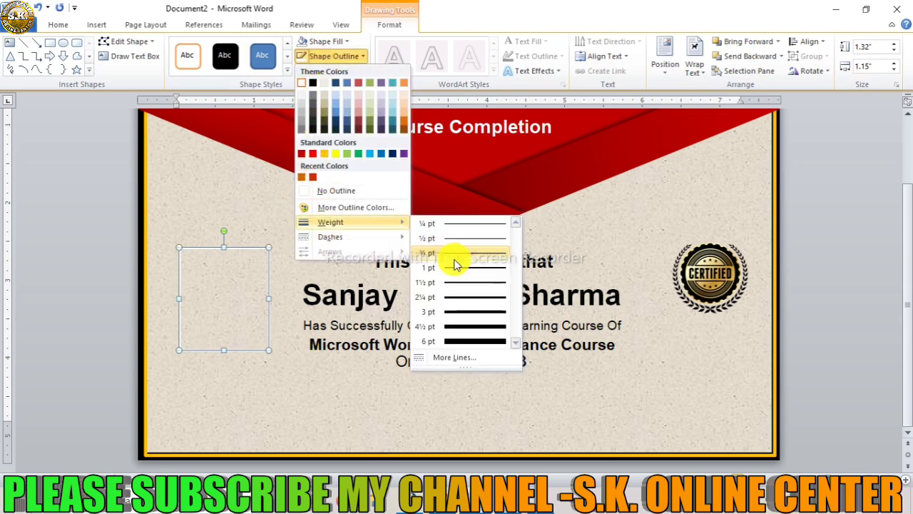
pyautogui.click(463, 241)
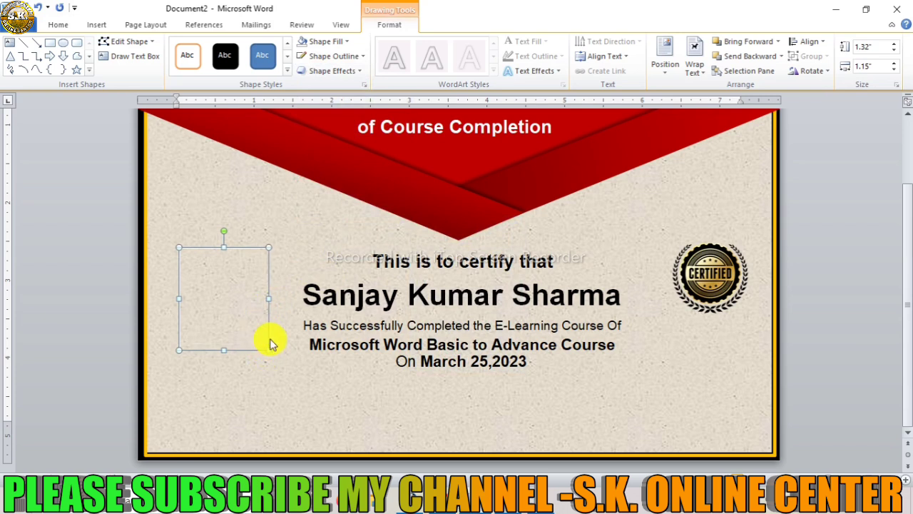
pyautogui.click(266, 397)
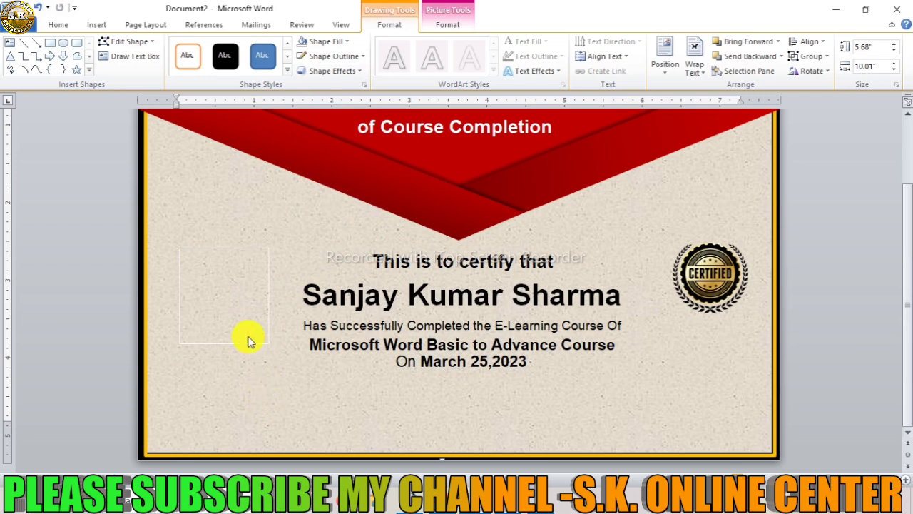
pyautogui.click(224, 281)
# Discard a stray copy of the certify text box and paste in the 'Student Signature' caption at lower left.
pyautogui.click(414, 259)
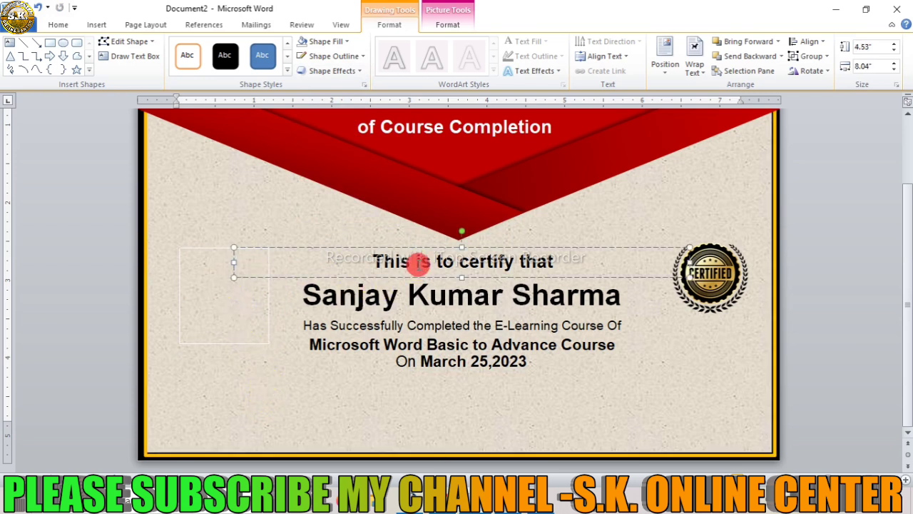
pyautogui.moveTo(410, 249); pyautogui.dragTo(409, 225)
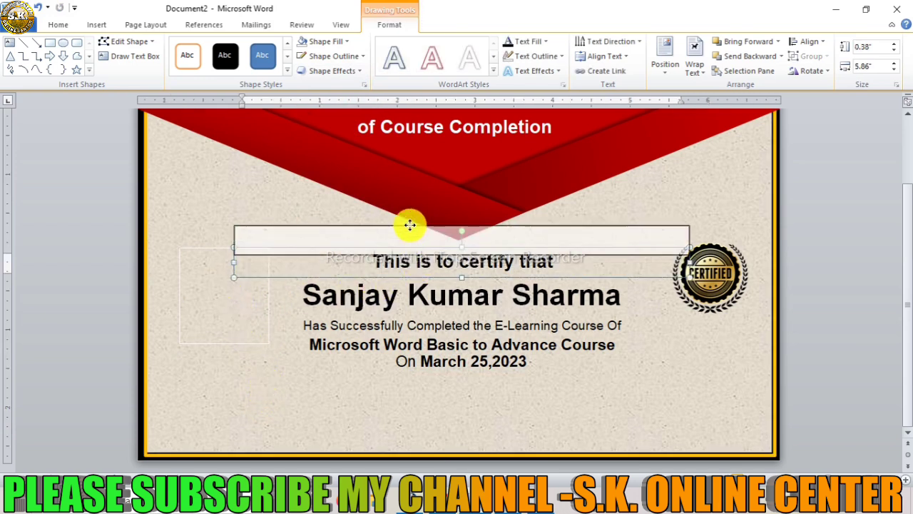
pyautogui.tripleClick(410, 237)
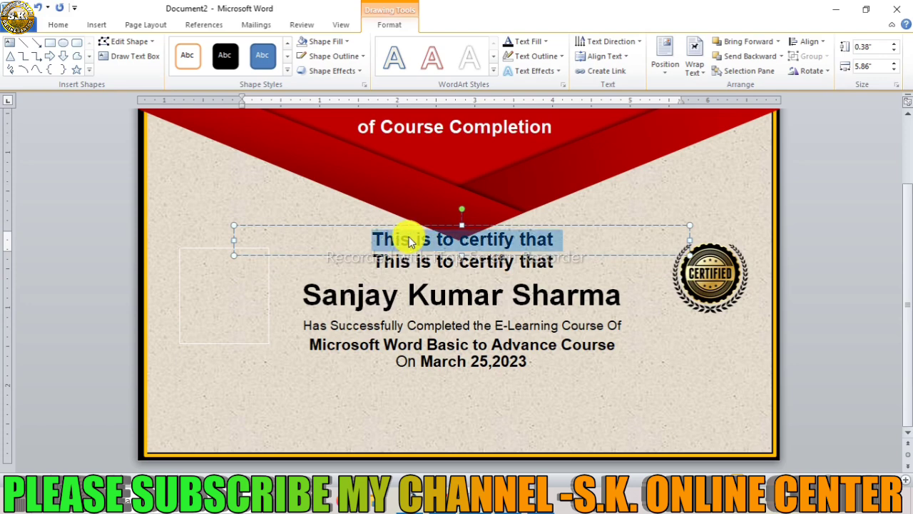
pyautogui.press('Delete')
pyautogui.click(306, 220)
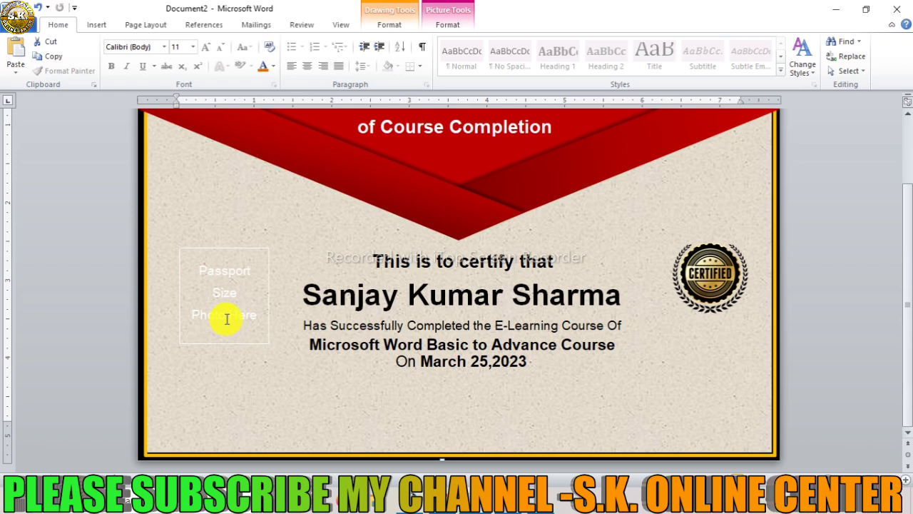
pyautogui.hotkey('ctrl', 'v')
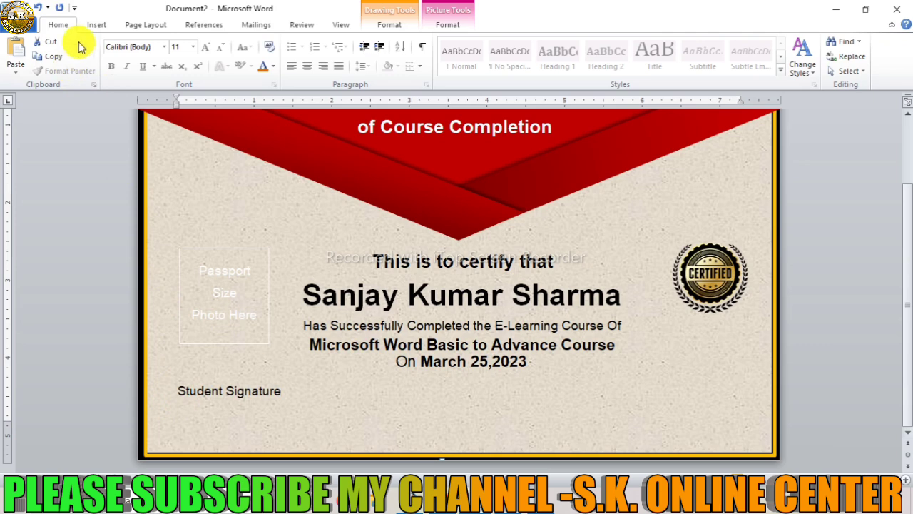
# Draw a black 2¼ pt signature line above the 'Student Signature' caption.
pyautogui.click(95, 25)
pyautogui.click(196, 57)
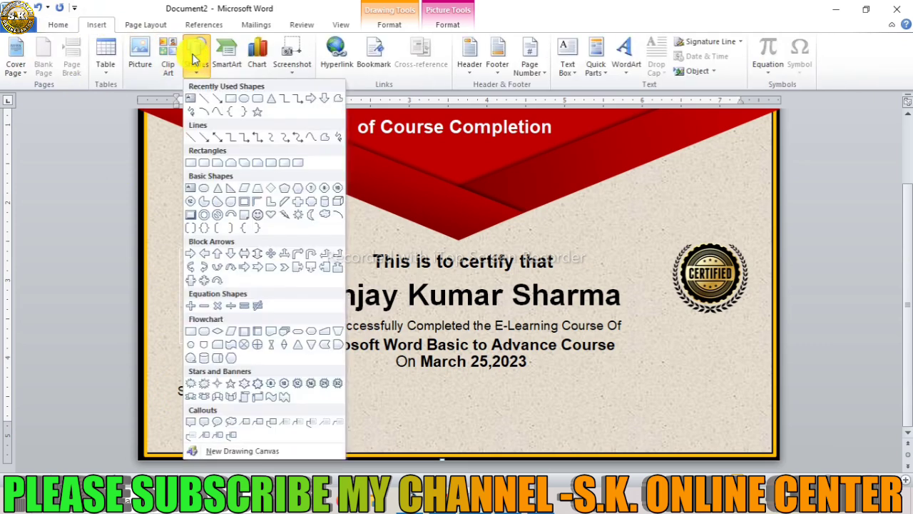
pyautogui.click(204, 97)
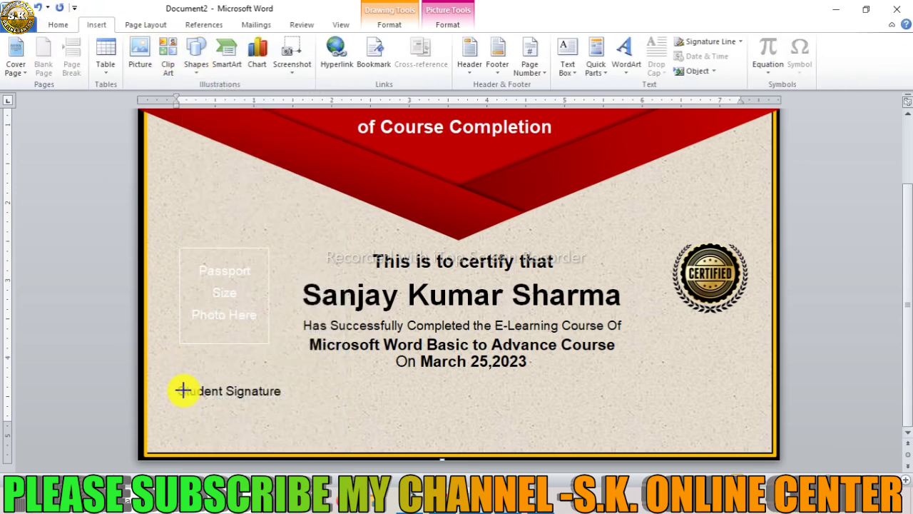
pyautogui.moveTo(154, 379); pyautogui.dragTo(303, 409)
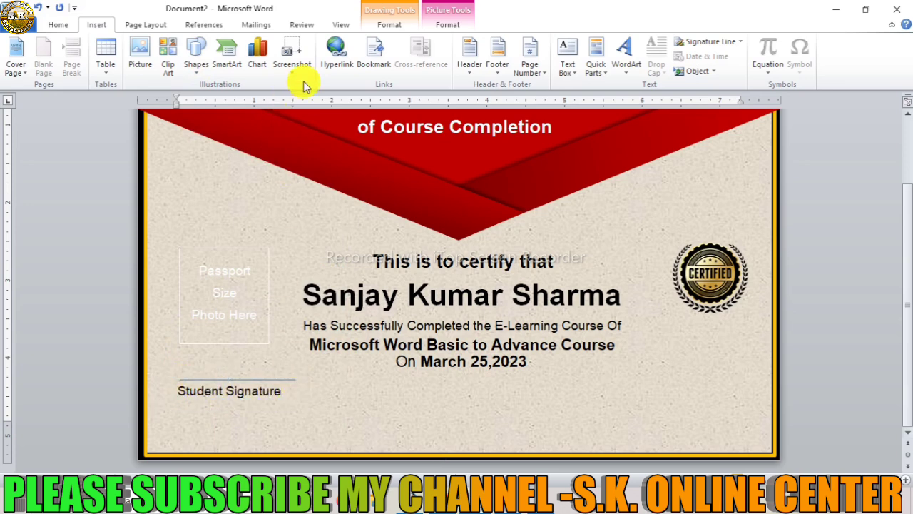
pyautogui.click(320, 71)
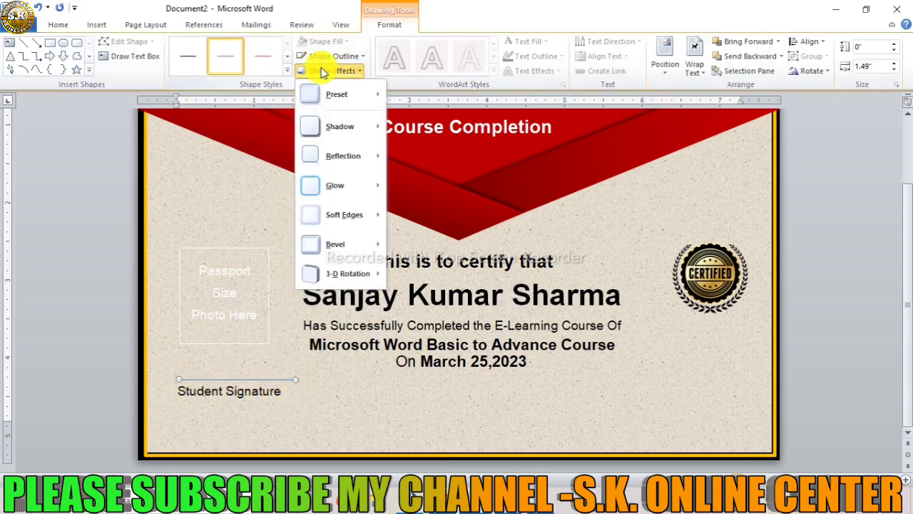
pyautogui.click(332, 56)
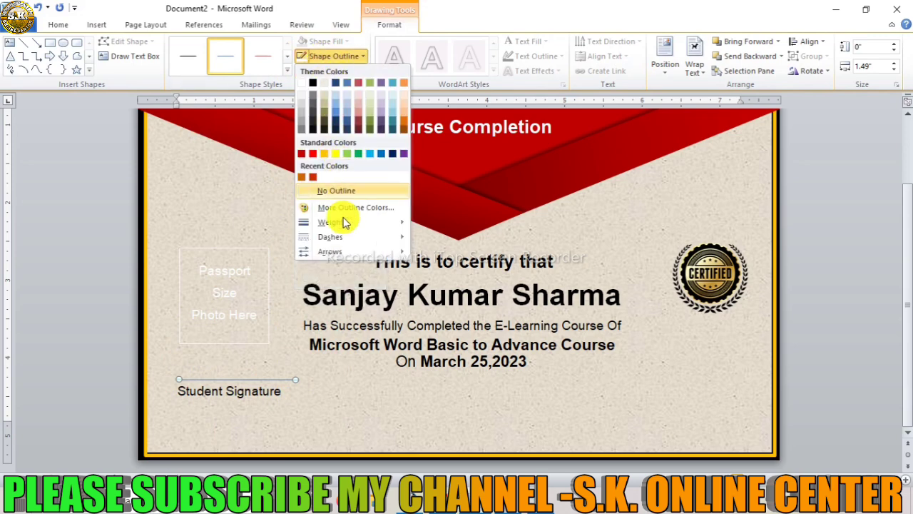
pyautogui.moveTo(330, 222)
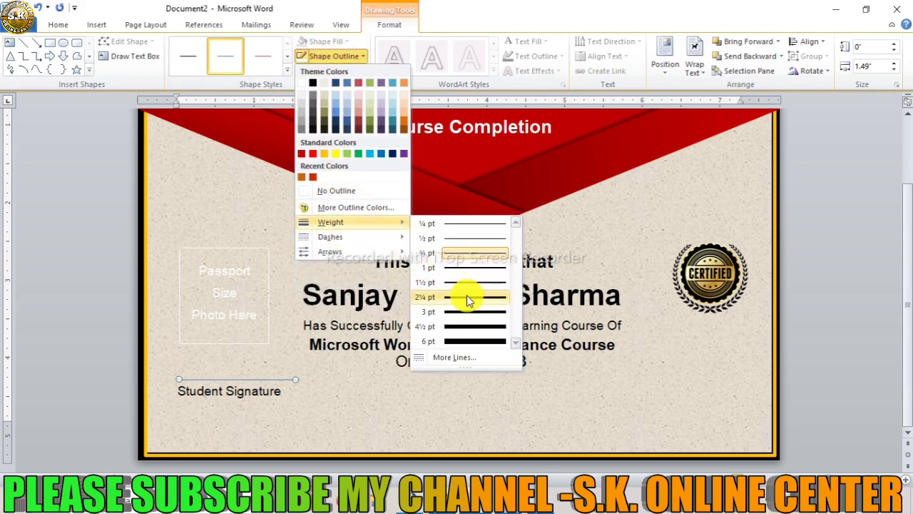
pyautogui.click(466, 295)
pyautogui.click(322, 56)
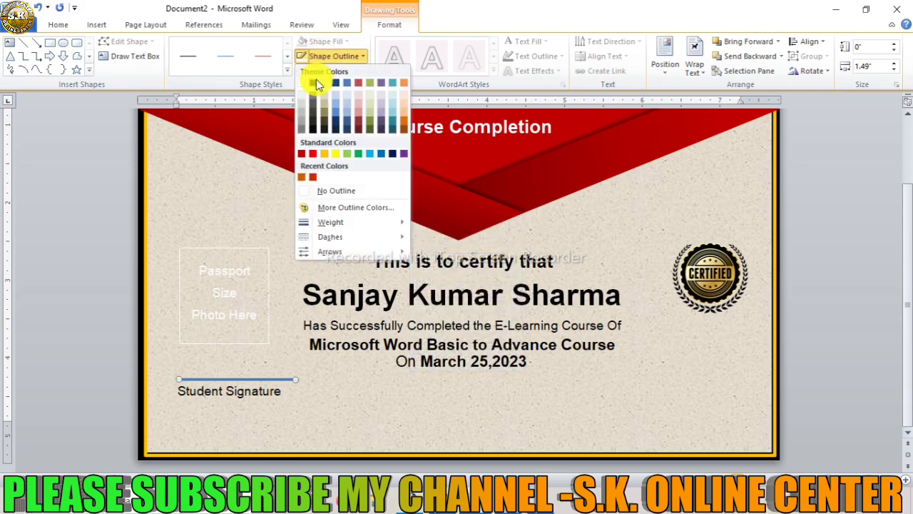
pyautogui.click(316, 79)
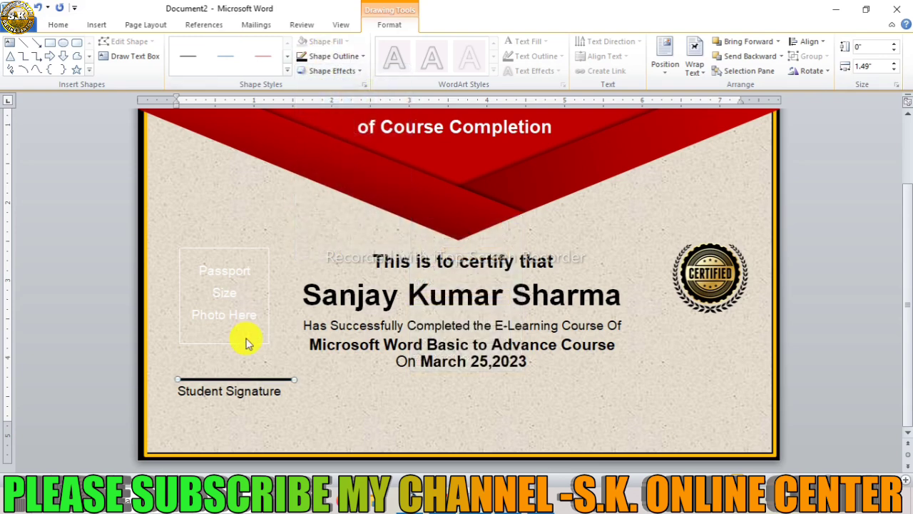
pyautogui.hotkey('ctrl', 'Left')
pyautogui.hotkey('ctrl', 'Left')
pyautogui.hotkey('ctrl', 'Left')
pyautogui.hotkey('ctrl', 'Left')
pyautogui.hotkey('ctrl', 'Left')
pyautogui.hotkey('ctrl', 'Left')
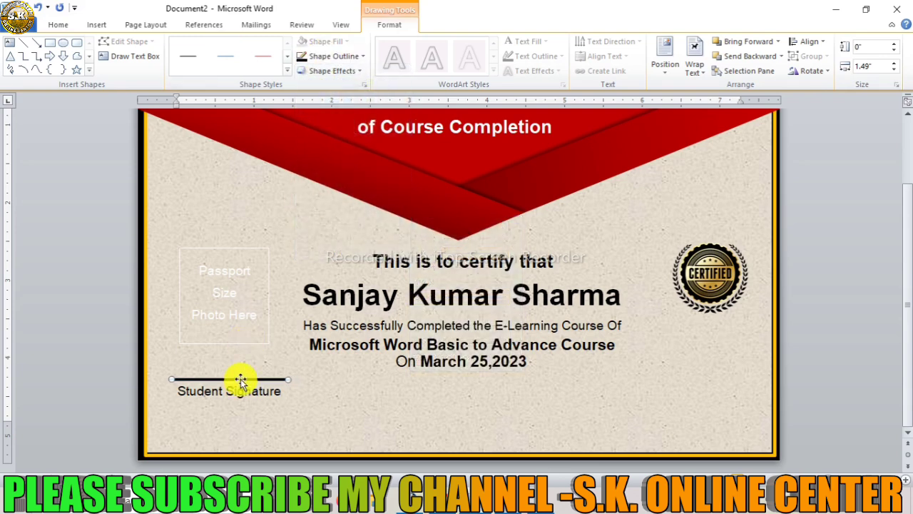
# Copy the signature line and caption to the lower right, selecting 'Student' to change it to Director.
pyautogui.keyDown('shift'); pyautogui.click(241, 388); pyautogui.keyUp('shift')
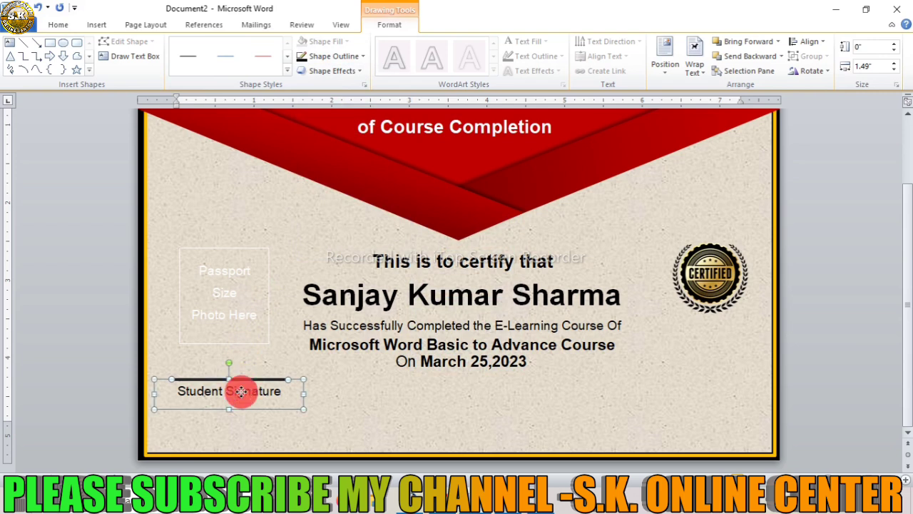
pyautogui.moveTo(258, 385); pyautogui.dragTo(712, 378)
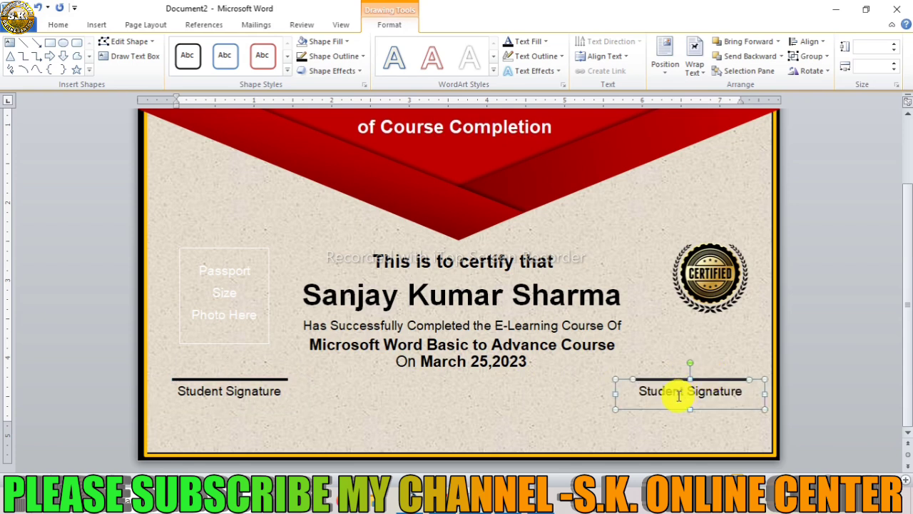
pyautogui.moveTo(685, 391); pyautogui.dragTo(640, 397)
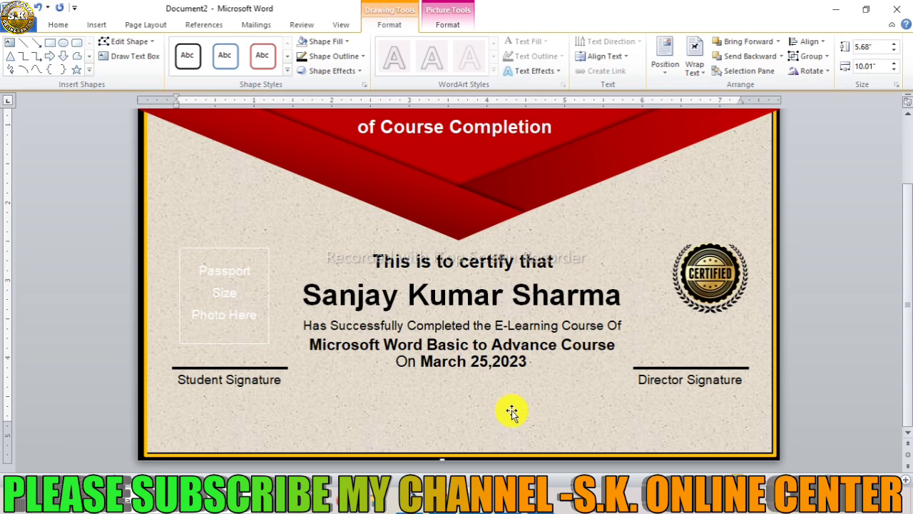
# Copy the signature line near the page bottom, stretch it across the certificate, and thin it to ½ pt.
pyautogui.click(216, 368)
pyautogui.moveTo(216, 368); pyautogui.dragTo(224, 426)
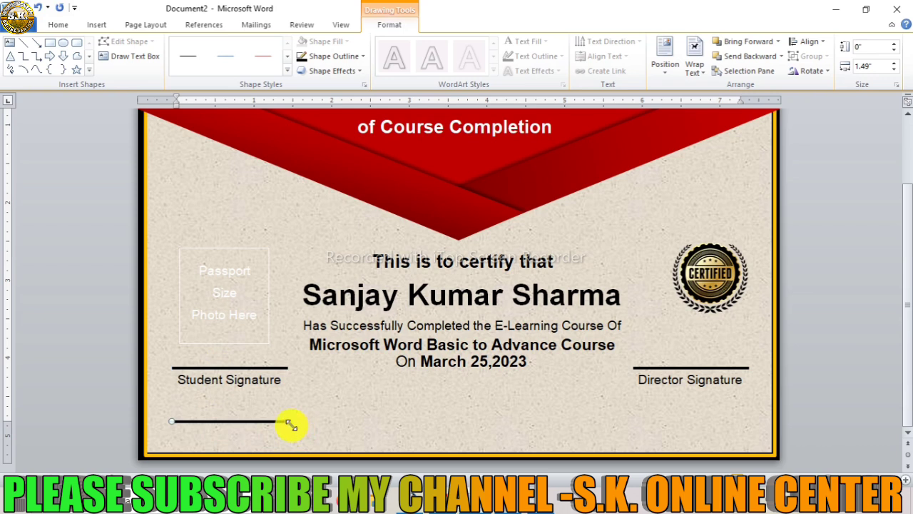
pyautogui.moveTo(287, 421)
pyautogui.mouseDown()
pyautogui.moveTo(802, 419)
pyautogui.moveTo(763, 421)
pyautogui.mouseUp()
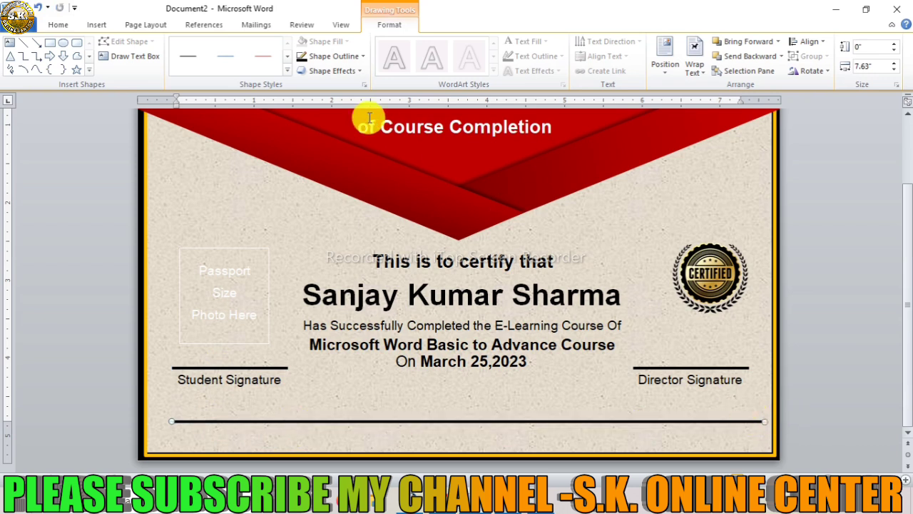
pyautogui.click(330, 57)
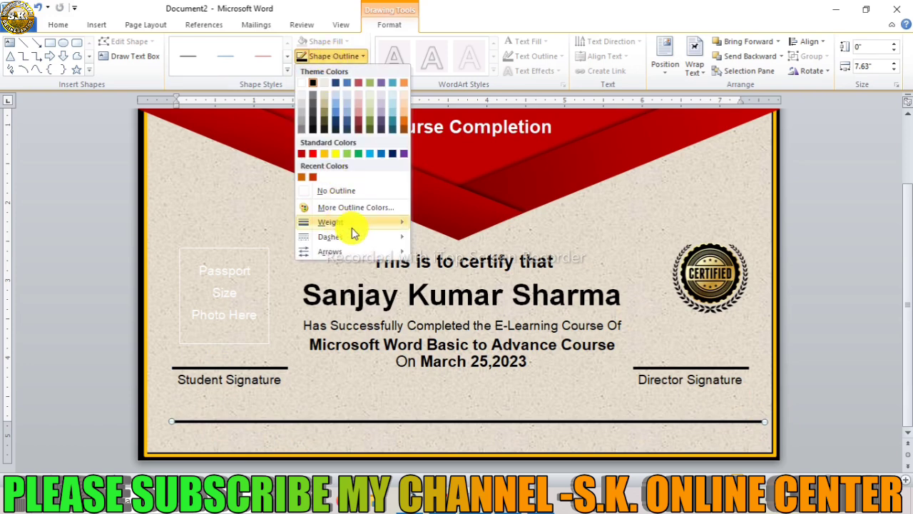
pyautogui.moveTo(331, 222)
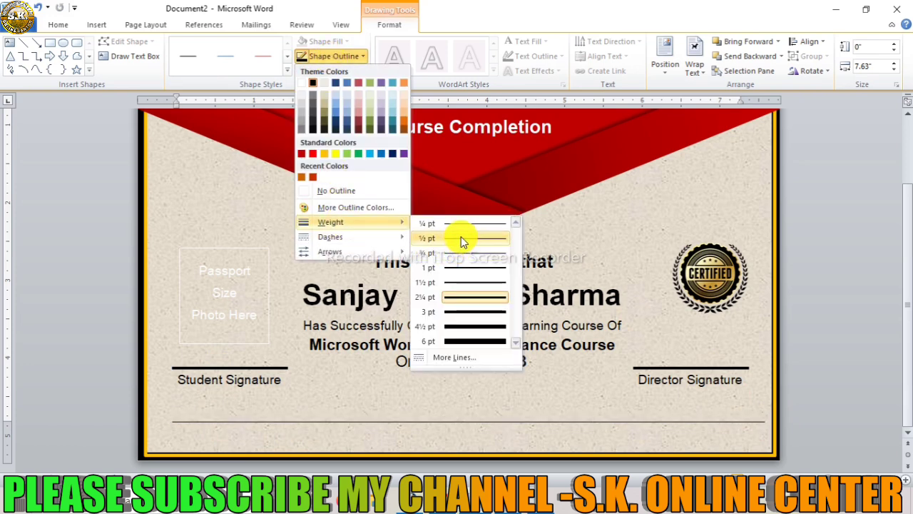
pyautogui.click(461, 238)
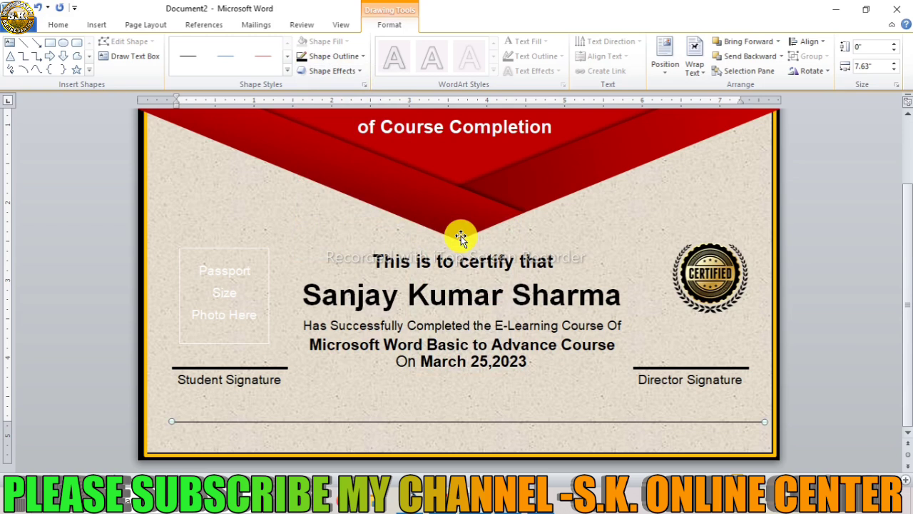
pyautogui.press('Up')
pyautogui.press('Up')
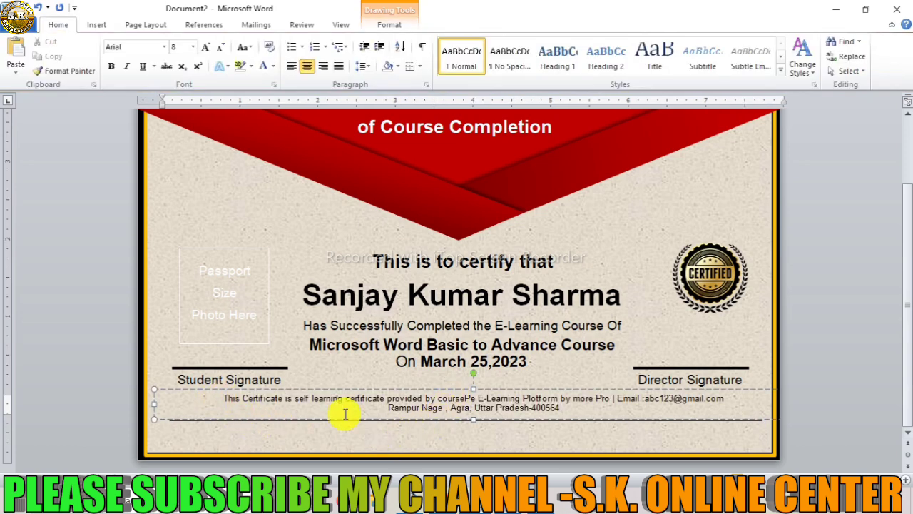
# Move the two-line footer note down beneath the divider line near the bottom border.
pyautogui.hotkey('ctrl', 'a')
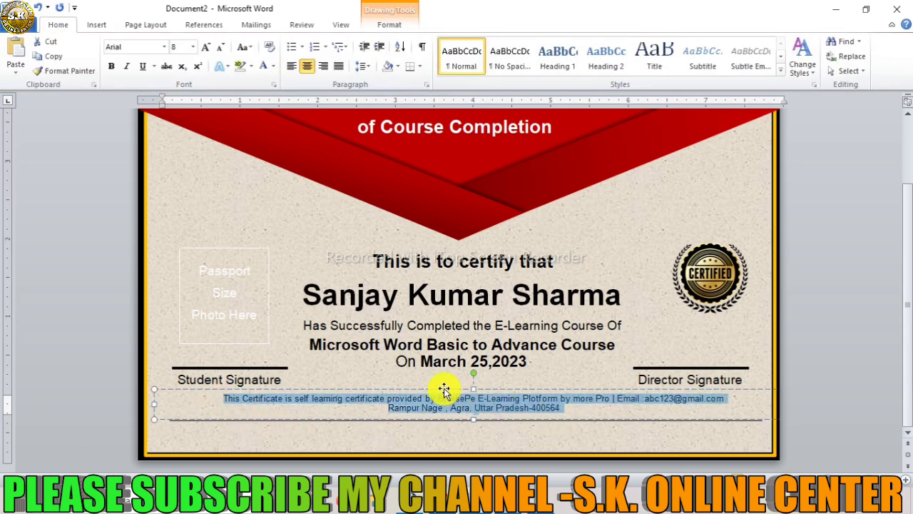
pyautogui.moveTo(443, 390); pyautogui.dragTo(436, 428)
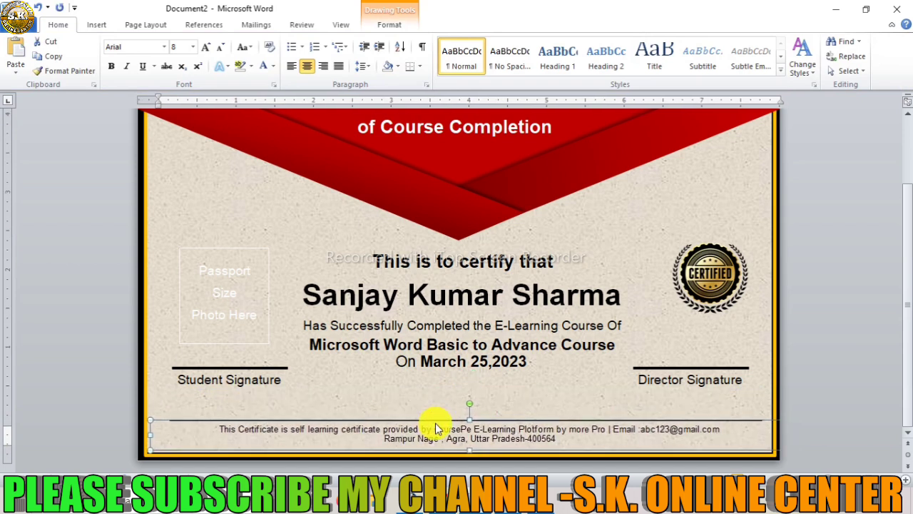
pyautogui.moveTo(437, 428); pyautogui.dragTo(437, 428)
pyautogui.click(410, 382)
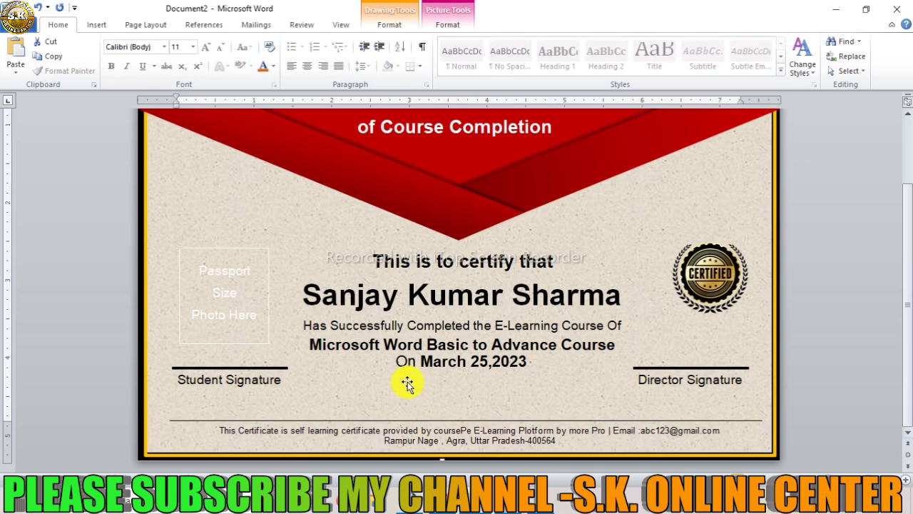
# Scroll through the finished certificate, then open the print preview with Ctrl+P.
pyautogui.keyDown('ctrl'); pyautogui.scroll(-1, 407, 383); pyautogui.keyUp('ctrl')
pyautogui.keyDown('ctrl'); pyautogui.scroll(-1, 408, 383); pyautogui.keyUp('ctrl')
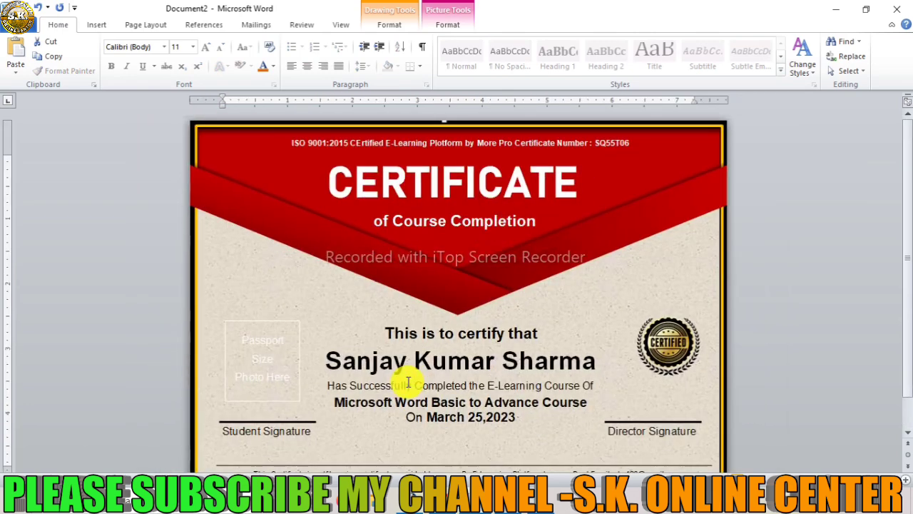
pyautogui.keyDown('ctrl'); pyautogui.scroll(-1, 407, 383); pyautogui.keyUp('ctrl')
pyautogui.keyDown('ctrl'); pyautogui.scroll(-1, 407, 383); pyautogui.keyUp('ctrl')
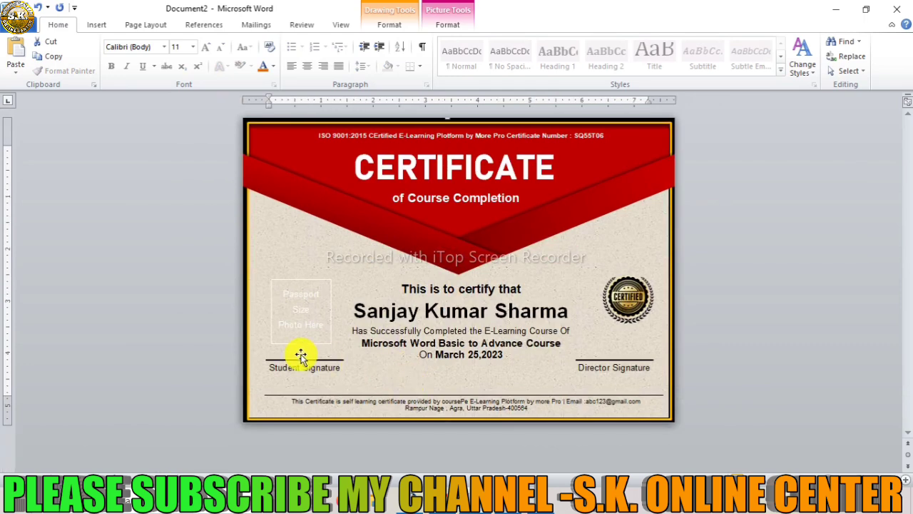
pyautogui.keyDown('ctrl'); pyautogui.scroll(2, 302, 354); pyautogui.keyUp('ctrl')
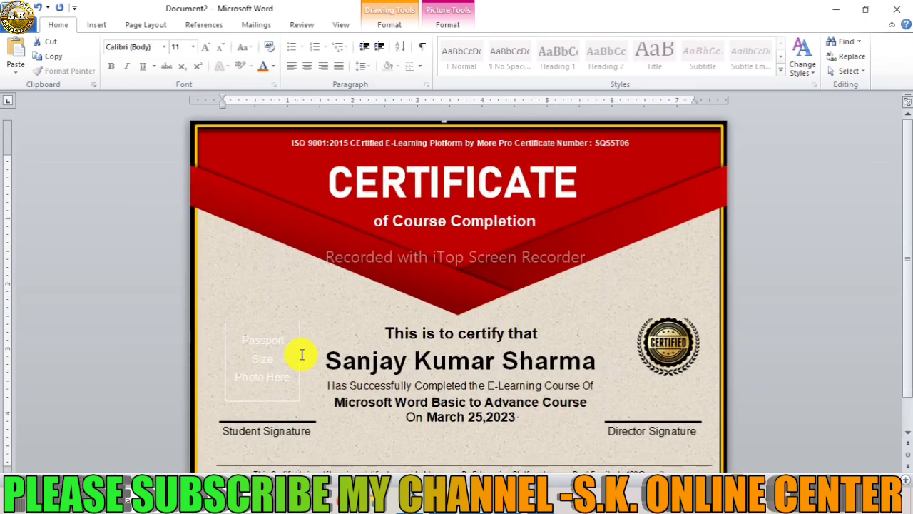
pyautogui.scroll(-1, 302, 354)
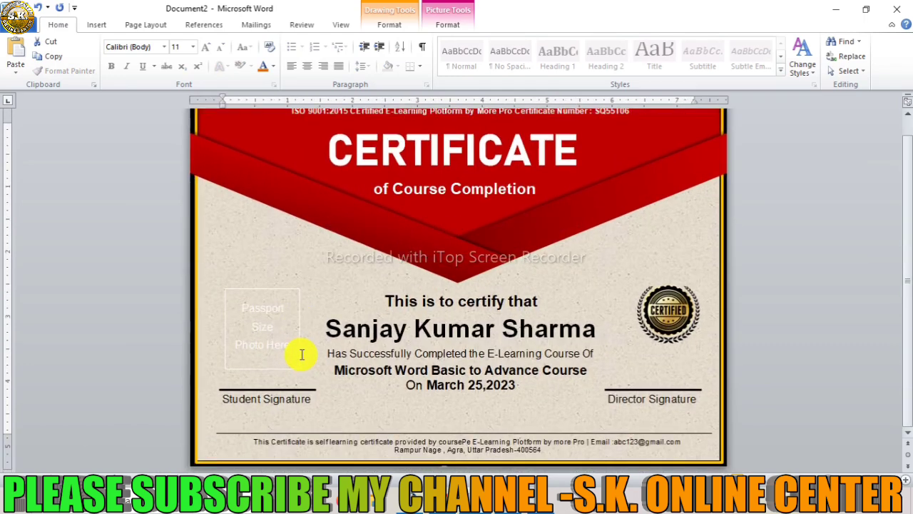
pyautogui.keyDown('ctrl'); pyautogui.scroll(-1, 302, 354); pyautogui.keyUp('ctrl')
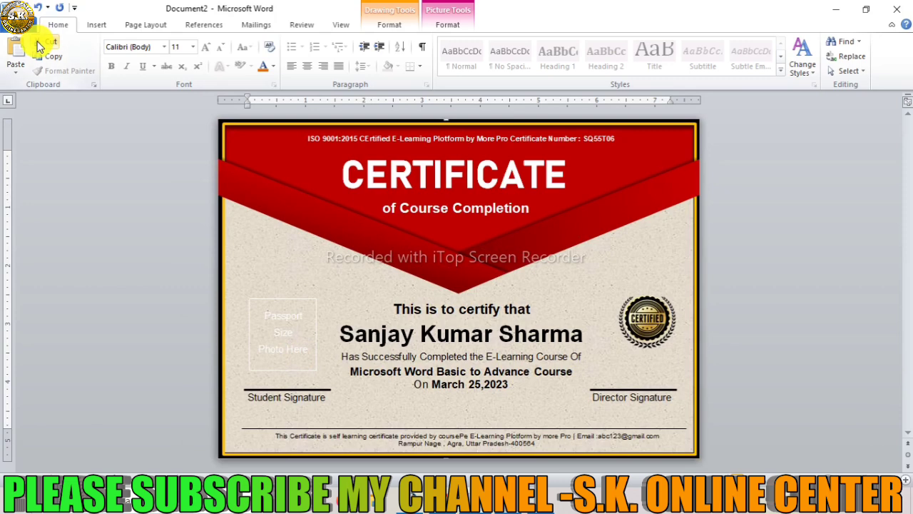
pyautogui.hotkey('ctrl', 'p')
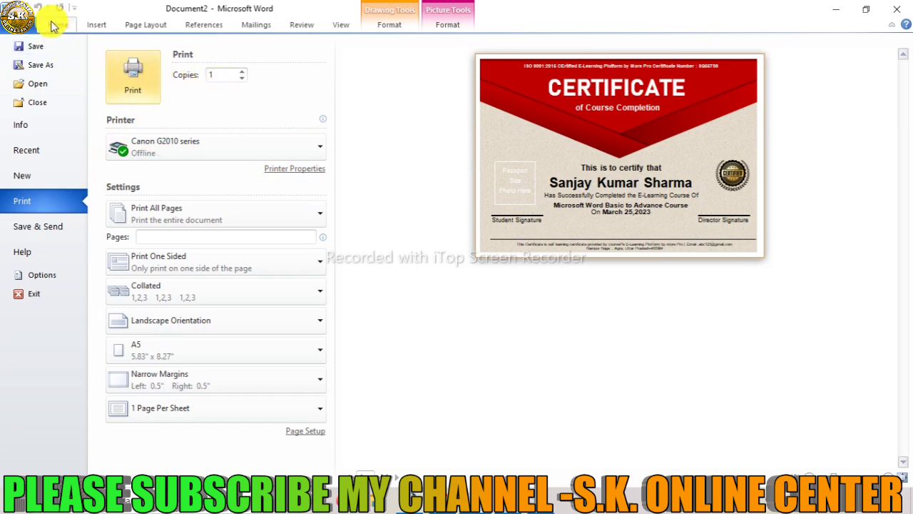
# Check and confirm the Printer Properties, then exit the print preview back to the certificate.
pyautogui.click(289, 171)
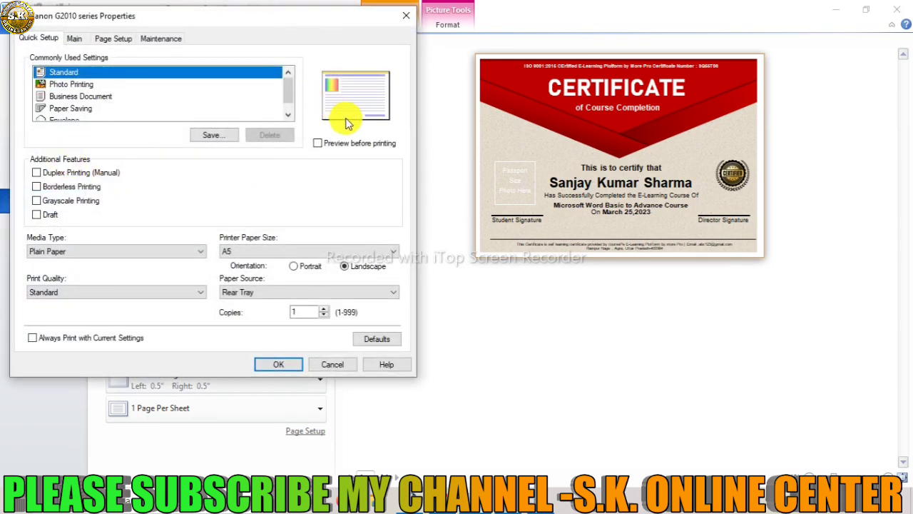
pyautogui.click(280, 364)
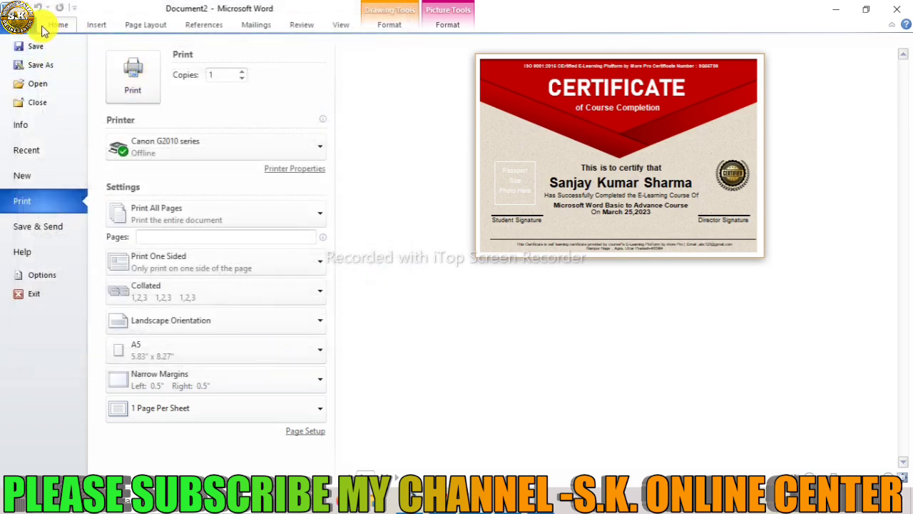
pyautogui.press('Escape')
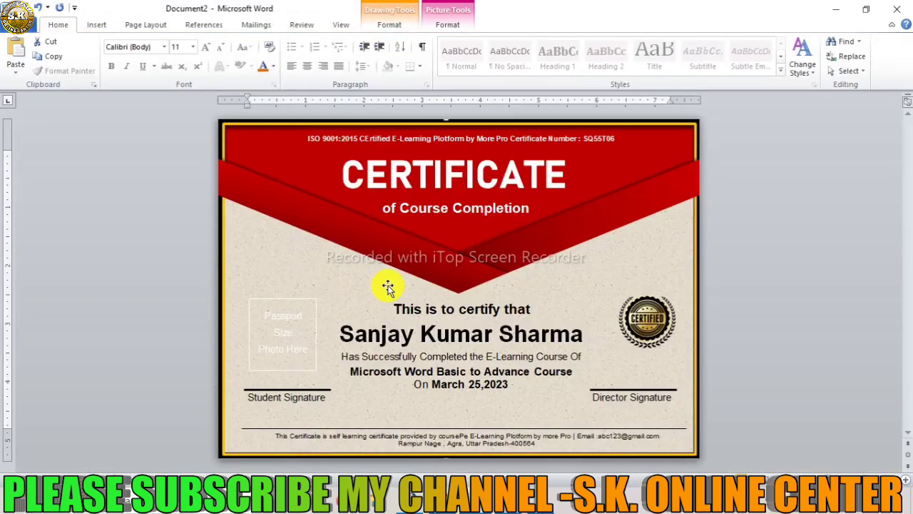